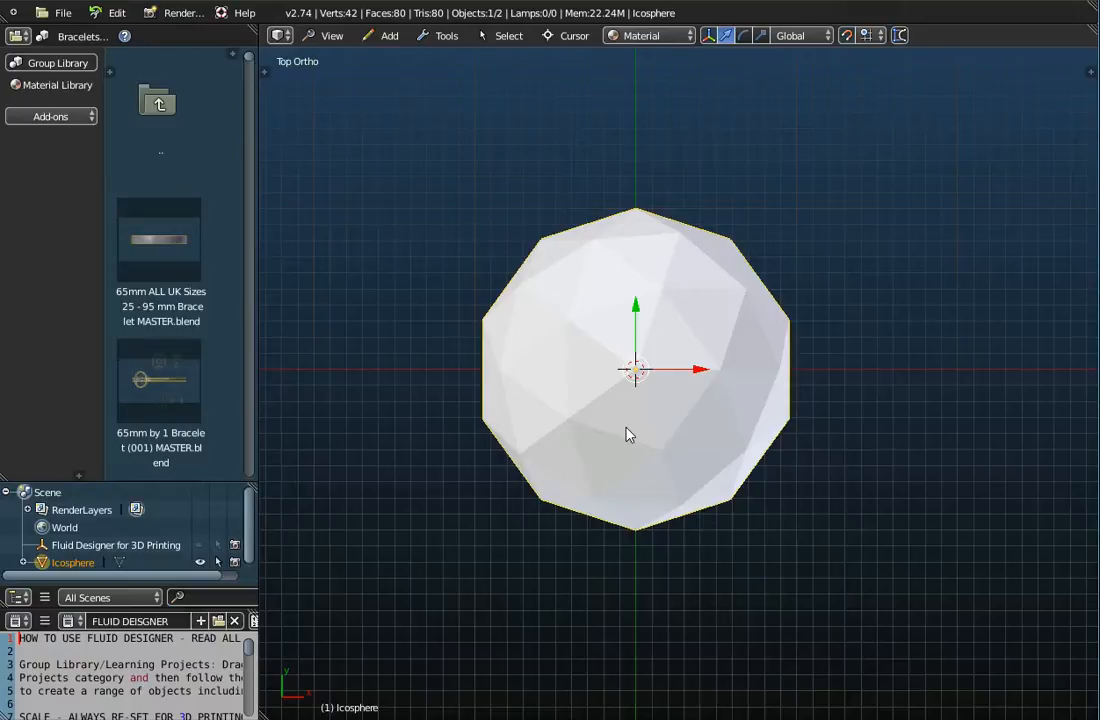
# Show the object properties sidebar, start the Screencast Keys display and collapse its settings
pyautogui.moveTo(628, 434); pyautogui.dragTo(716, 320, button='middle')
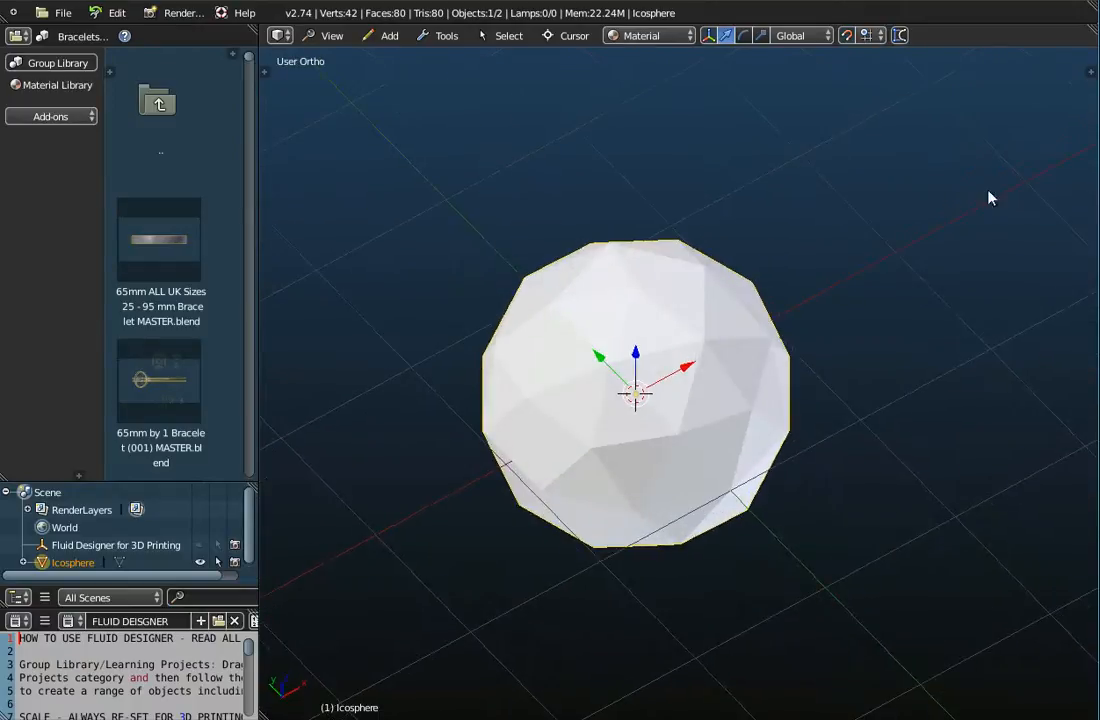
pyautogui.click(1087, 76)
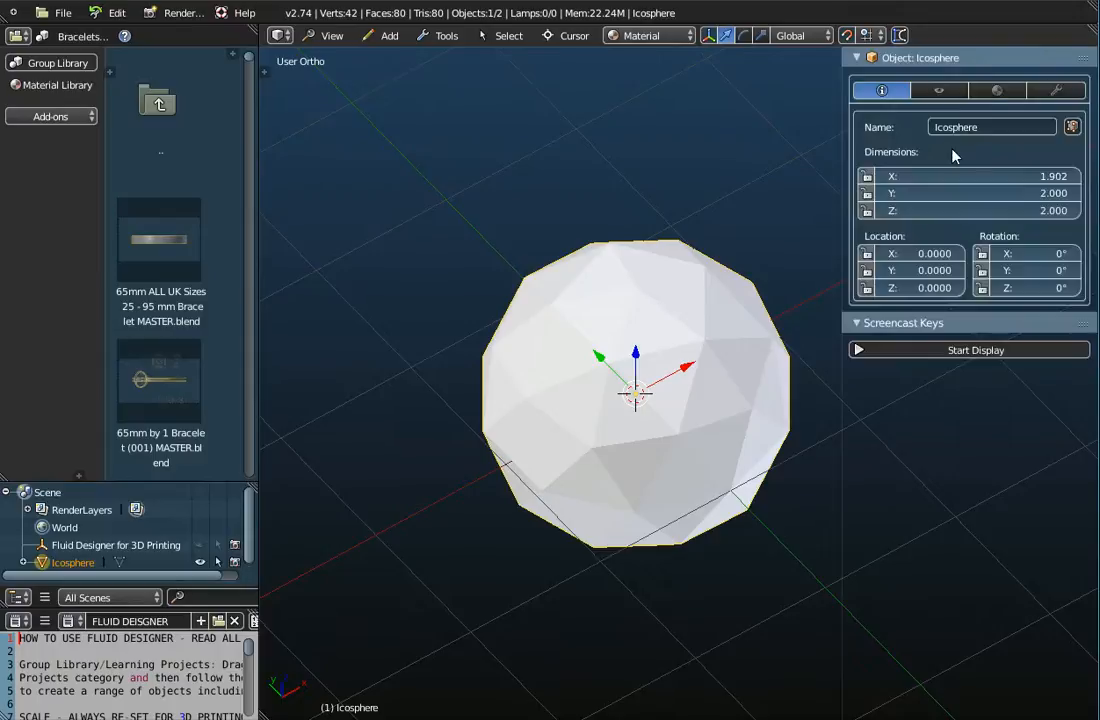
pyautogui.click(948, 352)
pyautogui.click(903, 324)
# Examine the icosphere's mesh faces in Edit Mode and return to Object Mode
pyautogui.press('Tab')
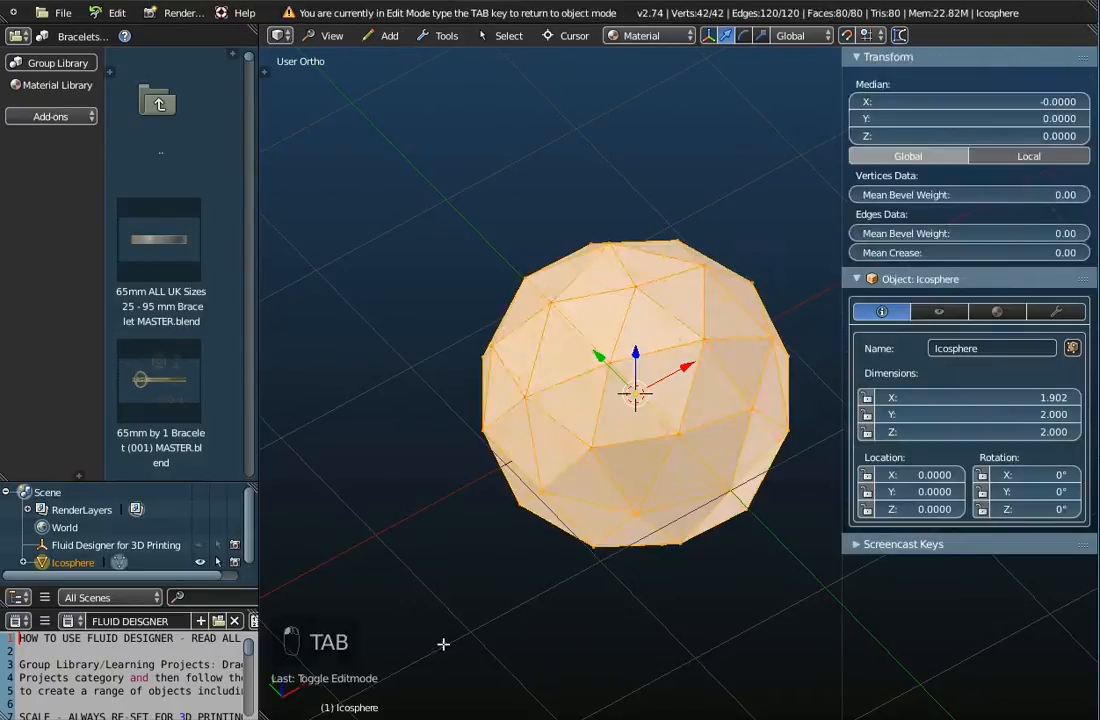
pyautogui.scroll(3, 647, 434)
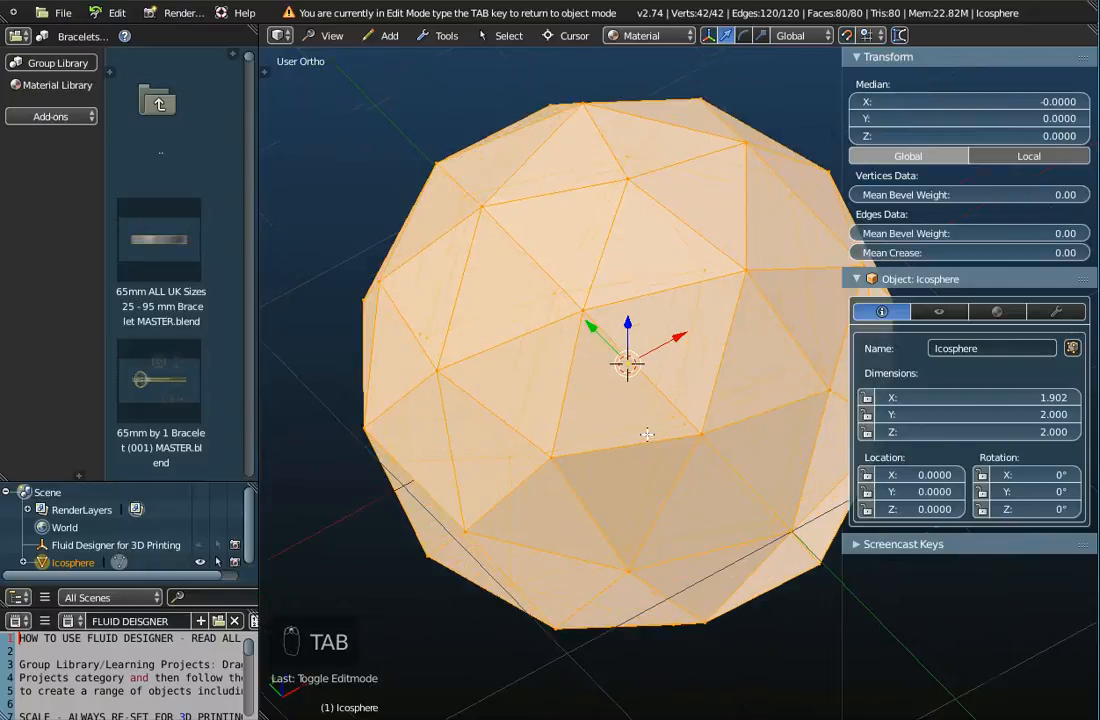
pyautogui.press('Tab')
pyautogui.press('Tab')
pyautogui.scroll(-2, 647, 434)
pyautogui.press('Tab')
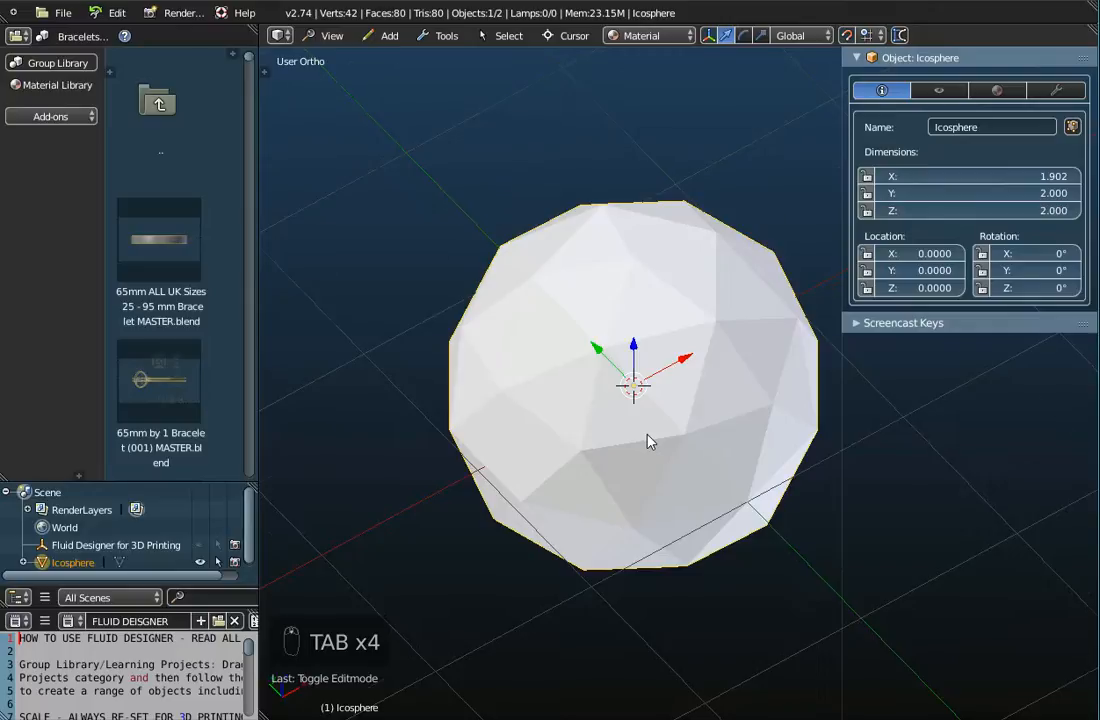
# Reveal the tool shelf and enlarge the area showing the last operation's settings
pyautogui.scroll(-2, 648, 437)
pyautogui.click(264, 57)
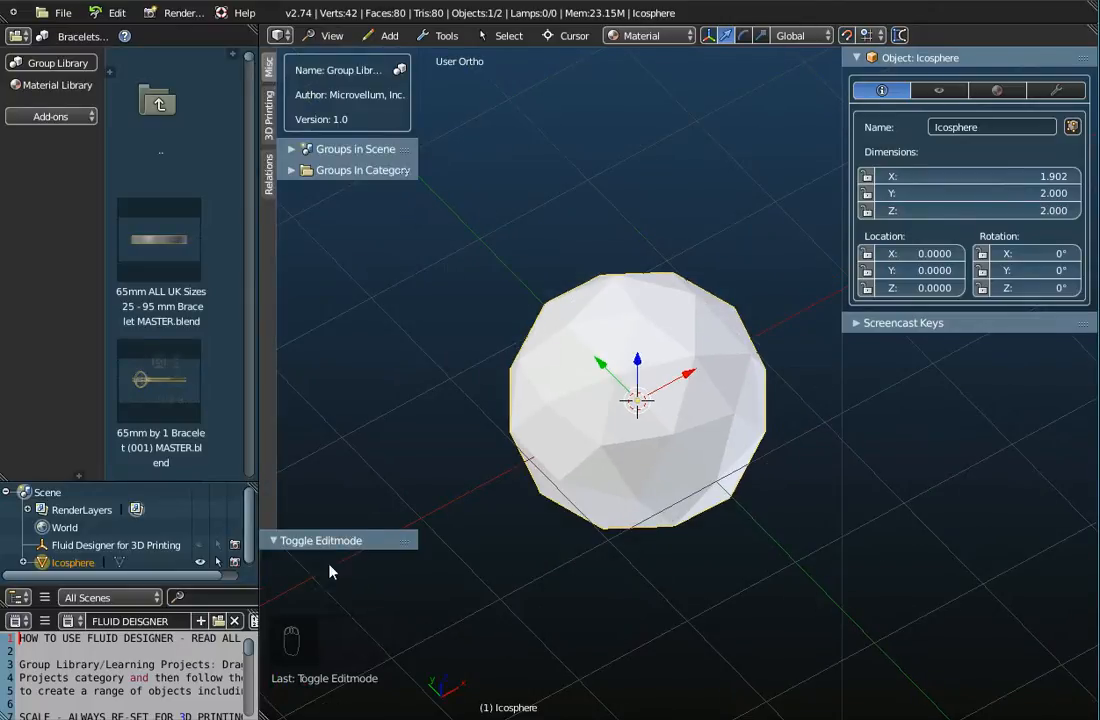
pyautogui.moveTo(348, 527); pyautogui.dragTo(350, 345)
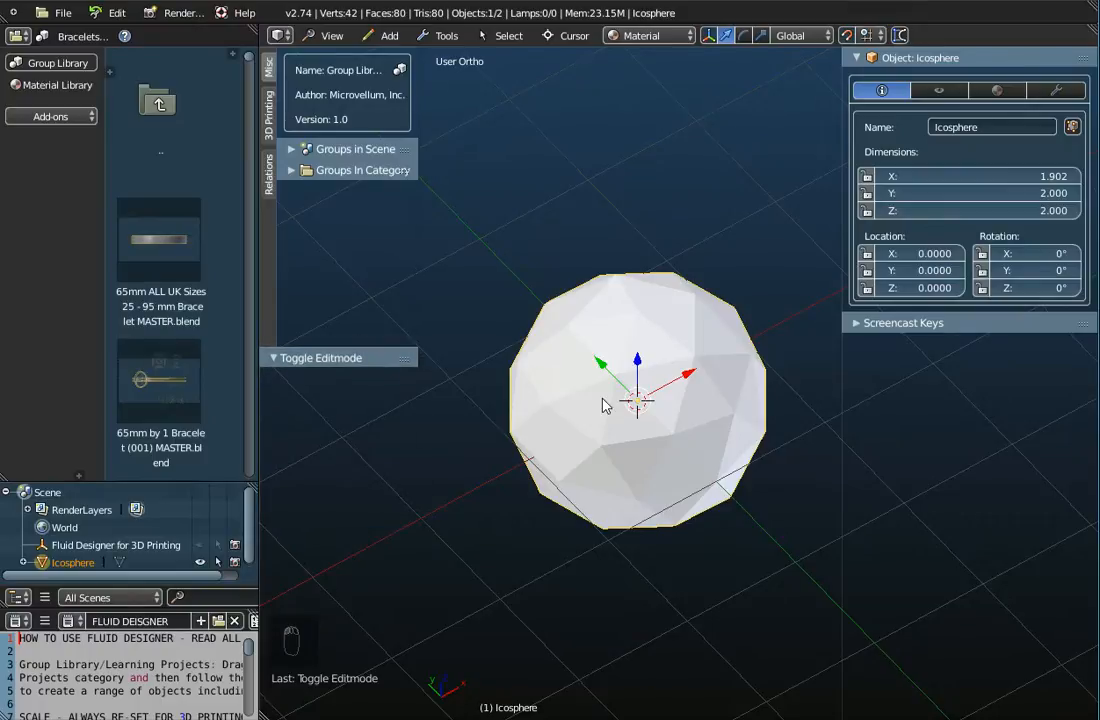
# Delete the existing icosphere and add a new Ico Sphere mesh at the origin
pyautogui.press('x')
pyautogui.click(600, 402)
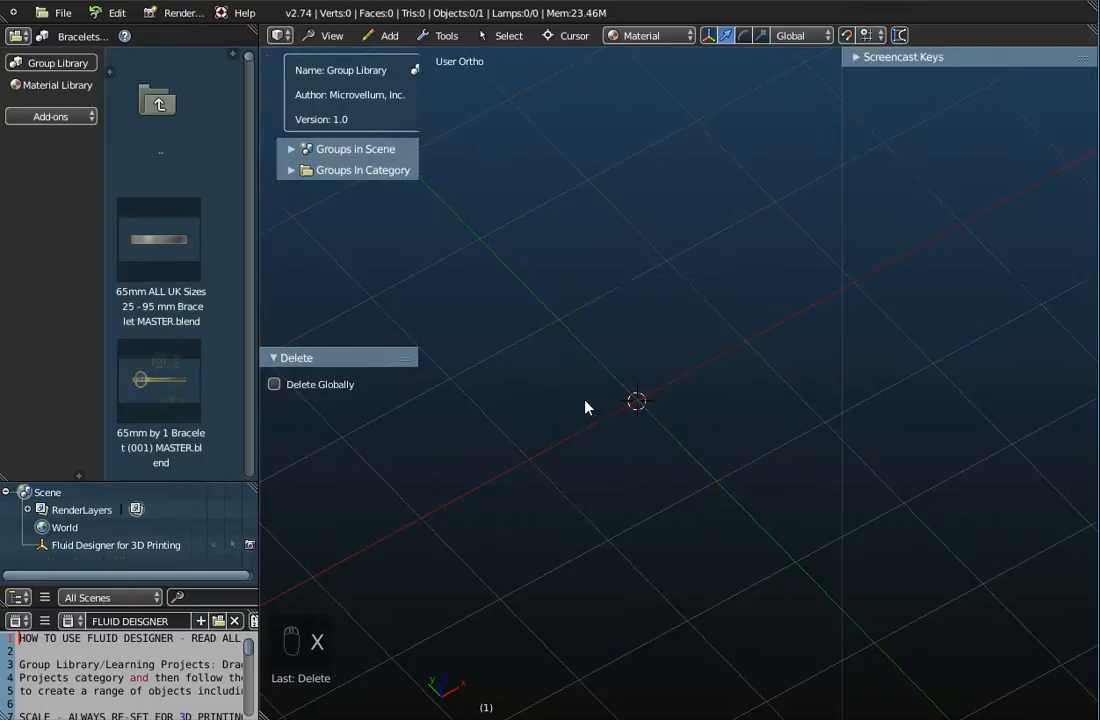
pyautogui.click(389, 35)
pyautogui.moveTo(395, 57)
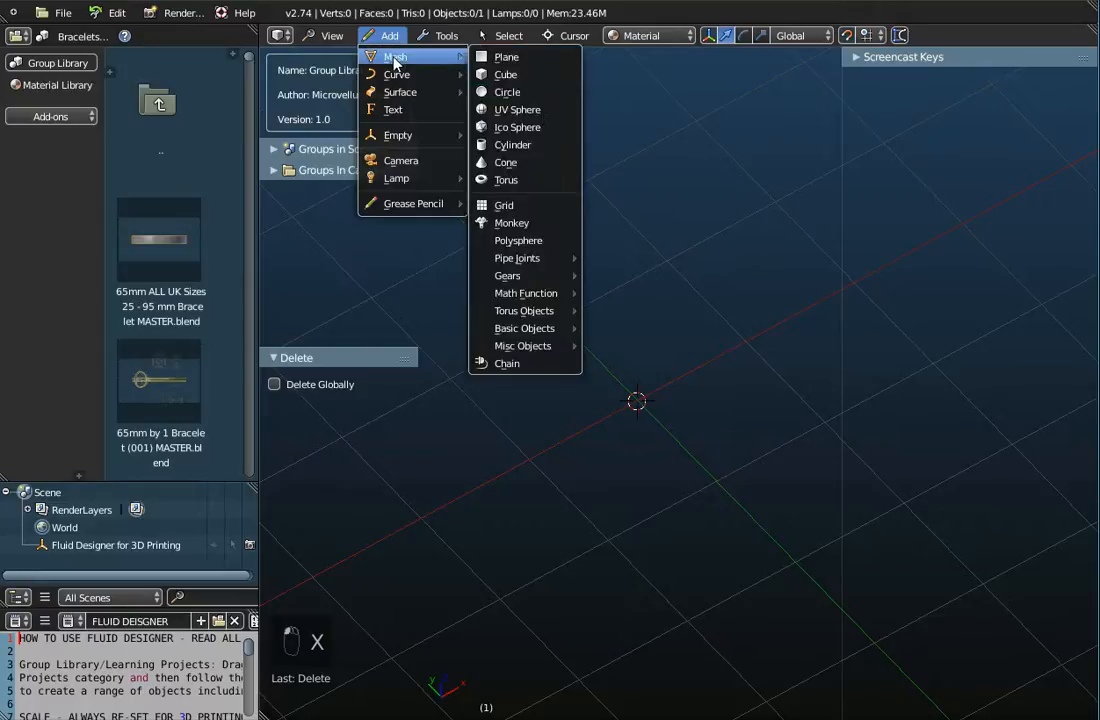
pyautogui.click(533, 127)
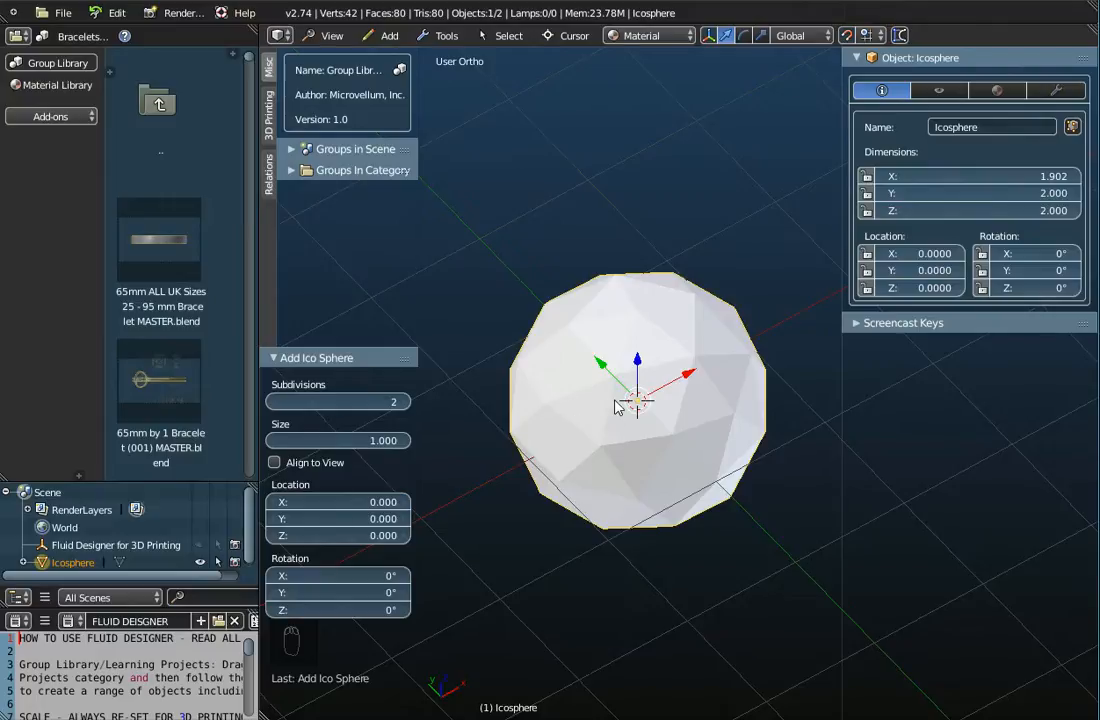
# Raise the new icosphere's subdivisions step by step to 6
pyautogui.scroll(2, 616, 407)
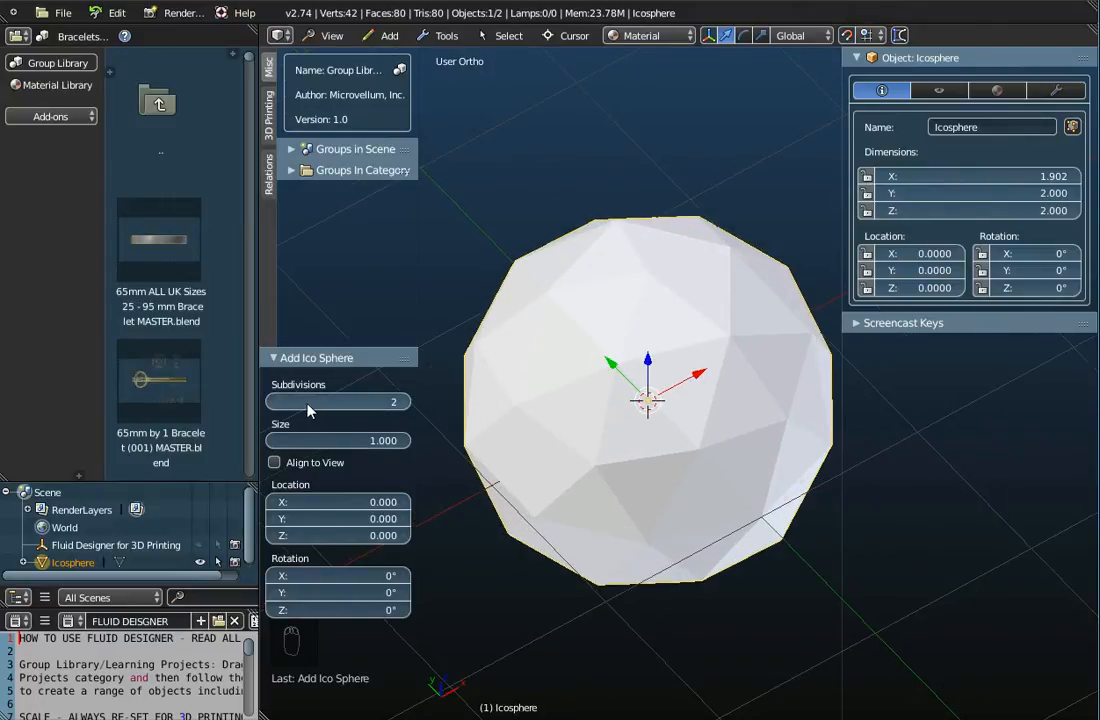
pyautogui.click(404, 402)
pyautogui.click(404, 402)
pyautogui.click(404, 402)
pyautogui.scroll(5, 584, 437)
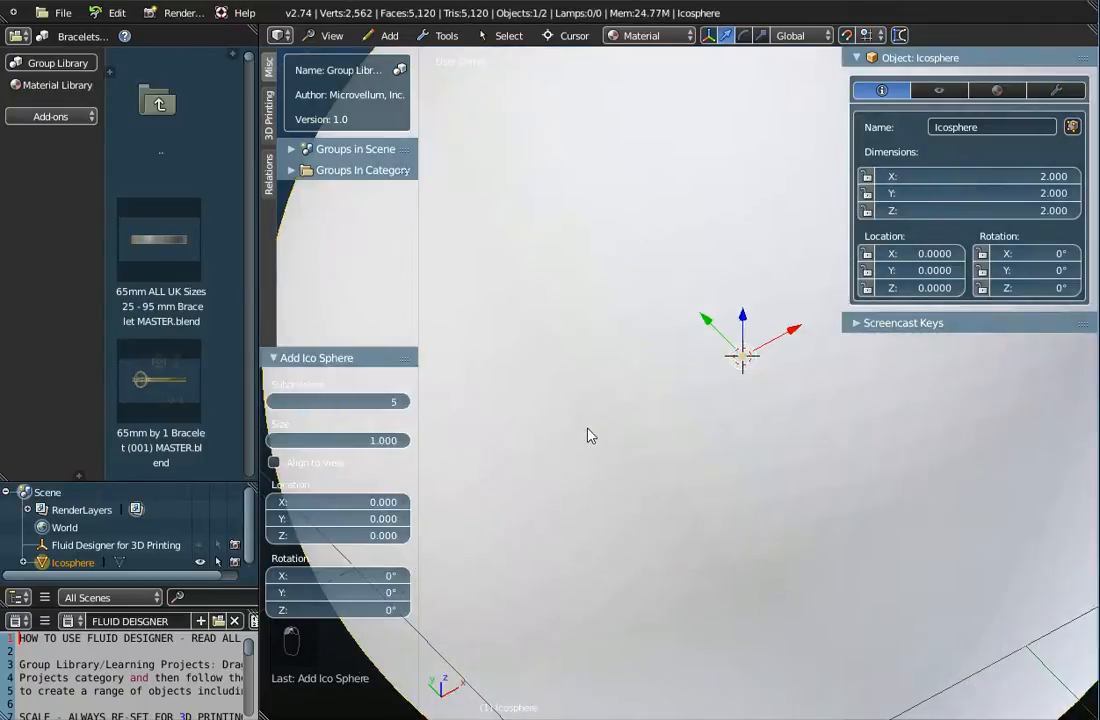
pyautogui.click(404, 402)
pyautogui.scroll(-5, 612, 404)
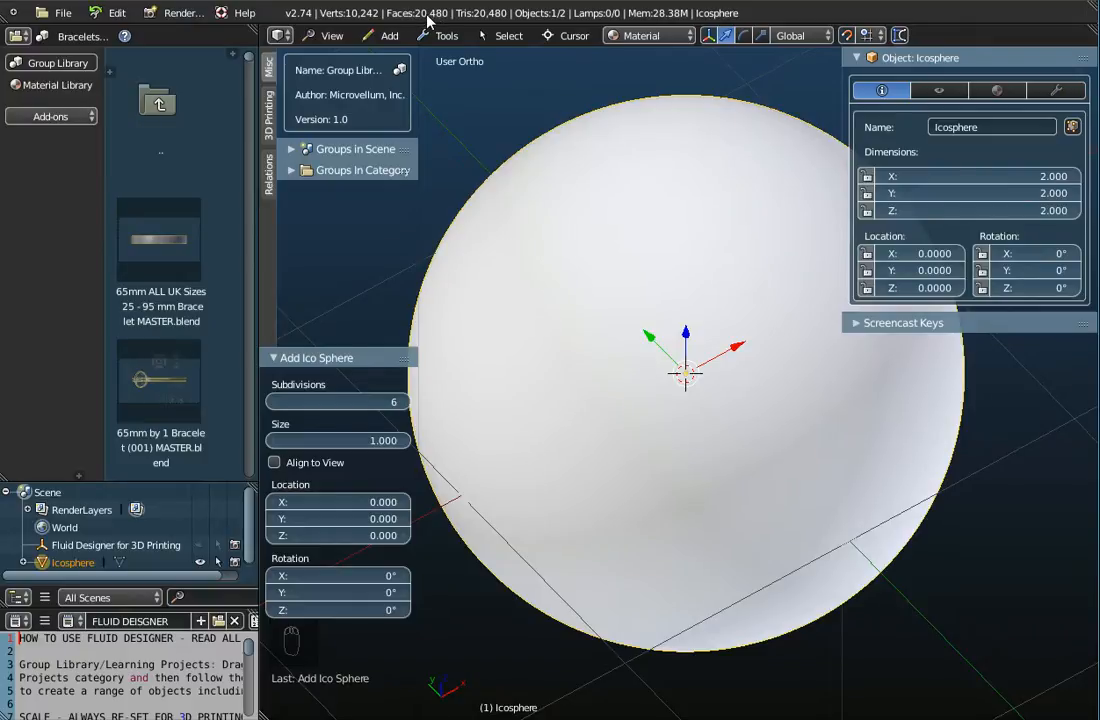
# Lower the icosphere's subdivisions step by step to 2
pyautogui.click(271, 401)
pyautogui.click(271, 401)
pyautogui.click(271, 401)
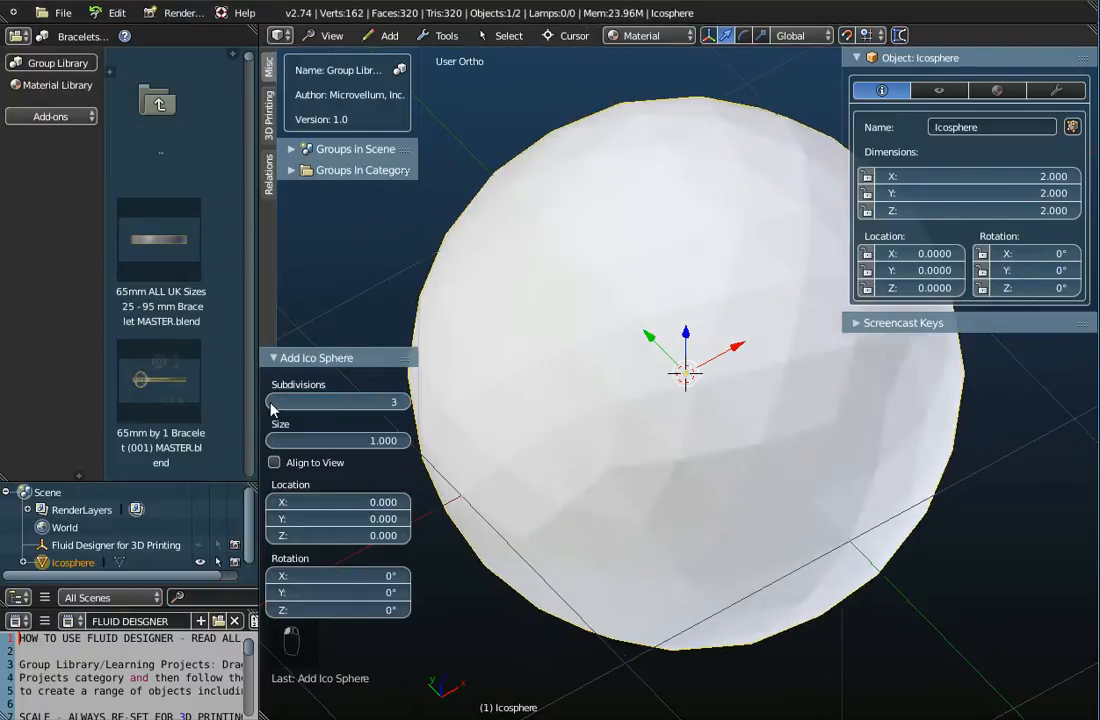
pyautogui.click(271, 401)
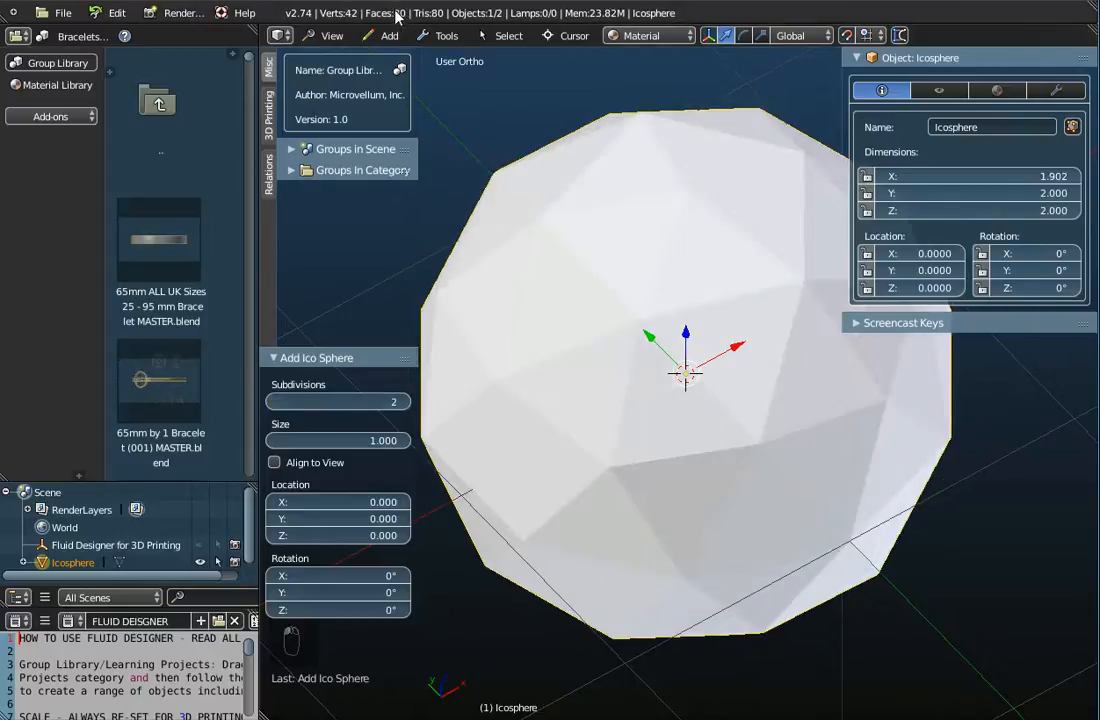
# Increase the icosphere's subdivisions one level at a time to 6, checking the face count at each level
pyautogui.click(405, 402)
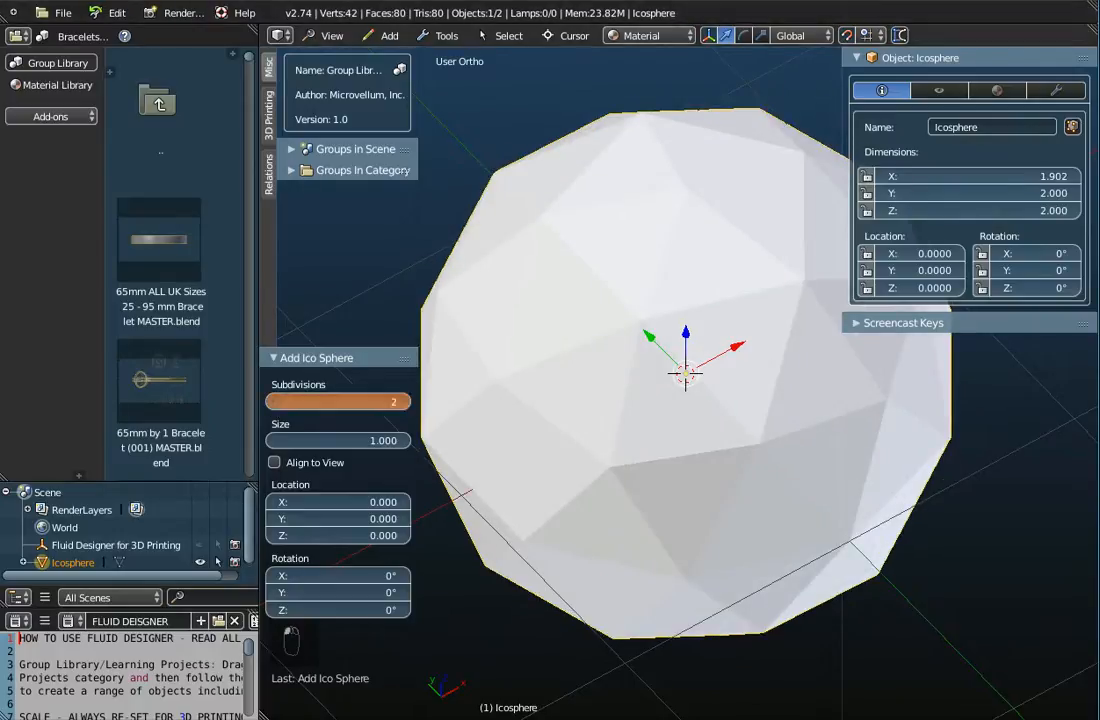
pyautogui.click(405, 402)
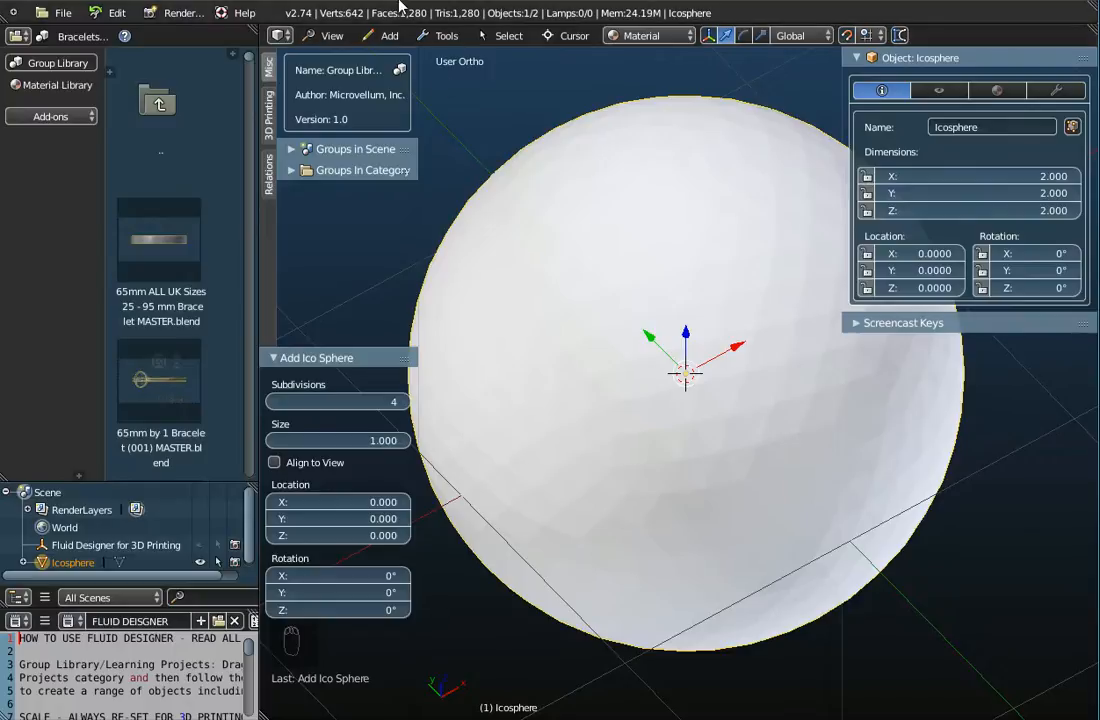
pyautogui.click(405, 402)
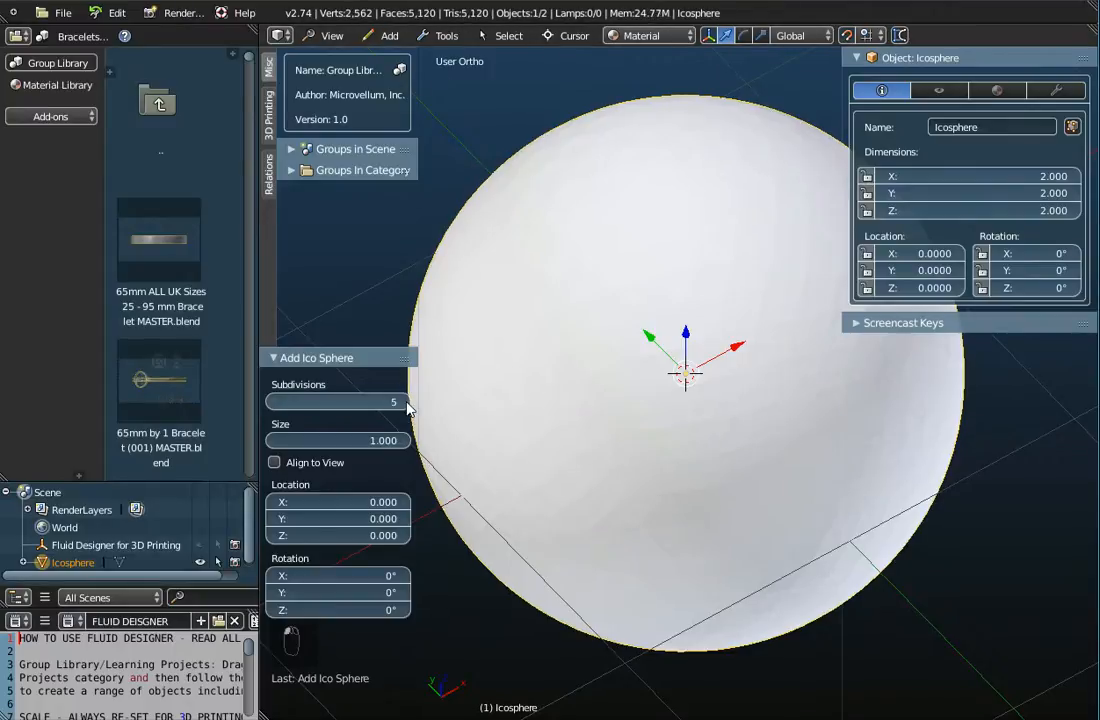
pyautogui.click(405, 402)
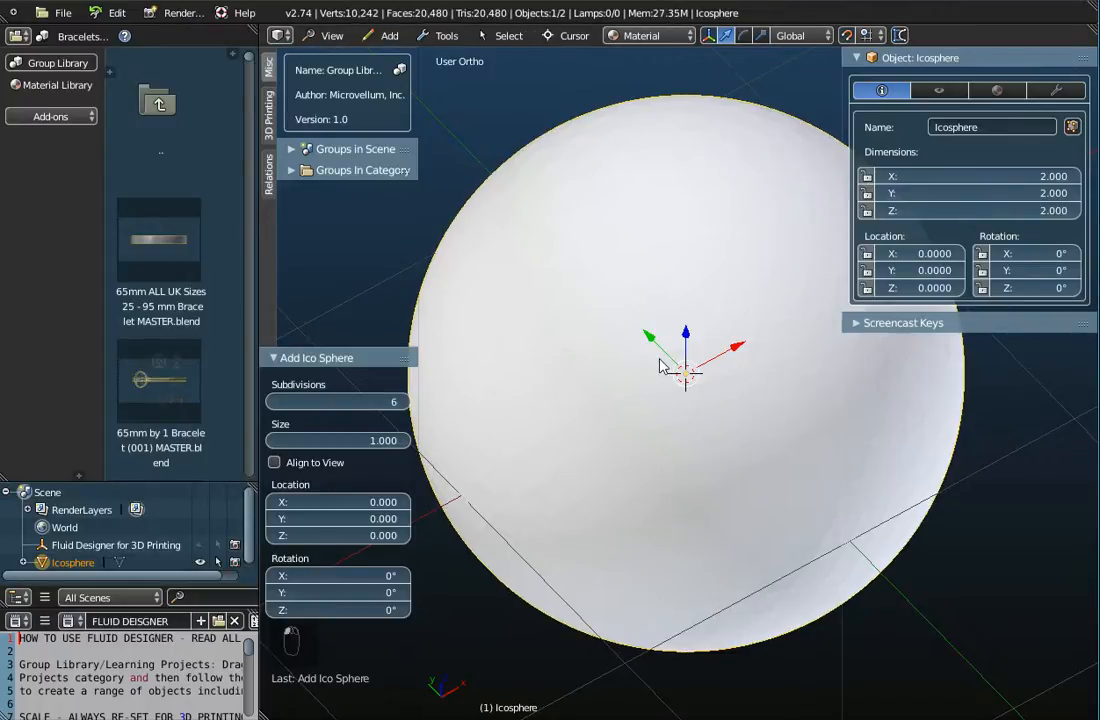
# Reduce the icosphere's subdivisions to 2 to bring back the low-poly shape
pyautogui.scroll(-4, 668, 372)
pyautogui.moveTo(668, 372); pyautogui.dragTo(632, 336, button='middle')
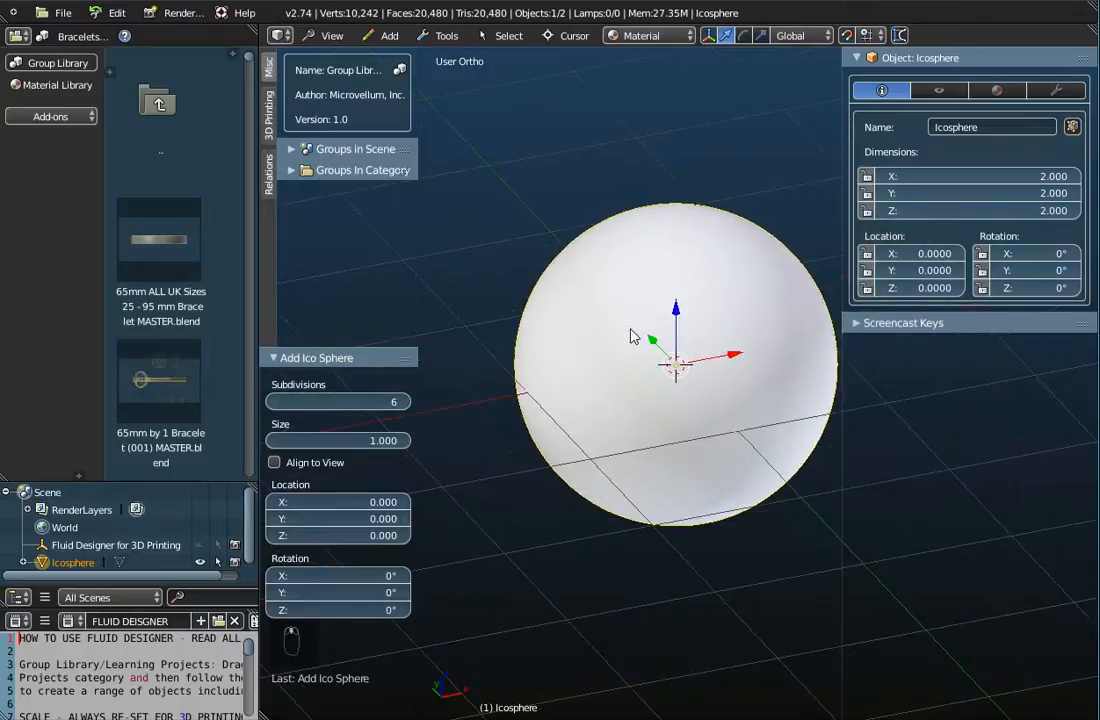
pyautogui.click(272, 402)
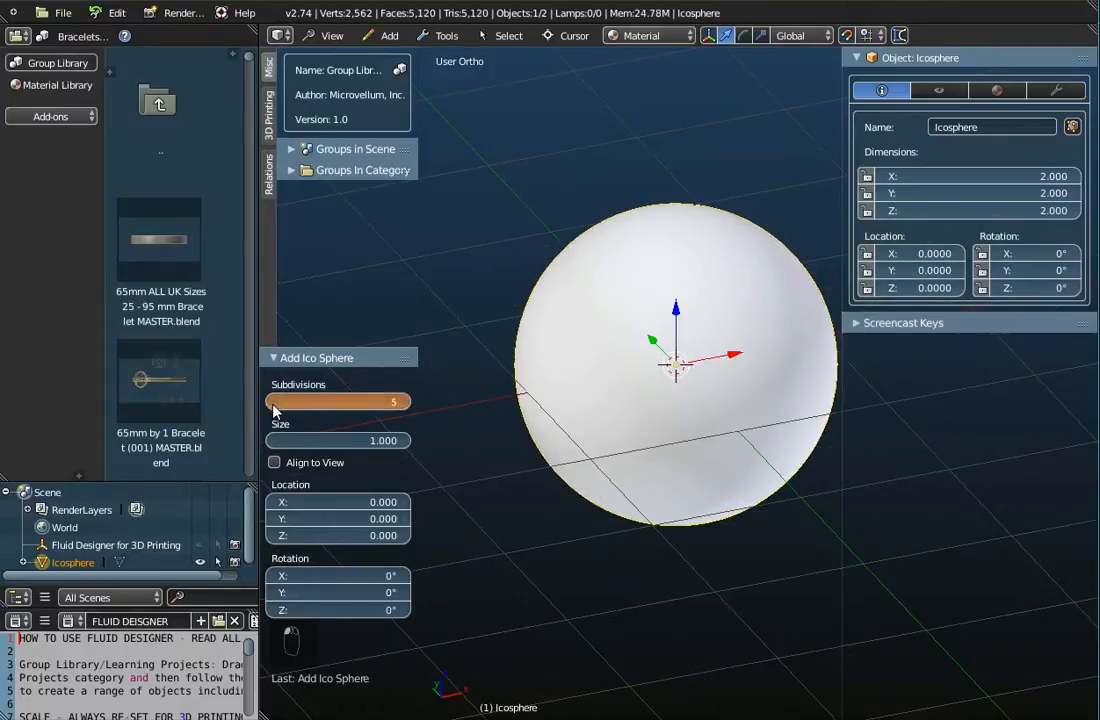
pyautogui.click(272, 402)
pyautogui.click(272, 402)
pyautogui.click(272, 402)
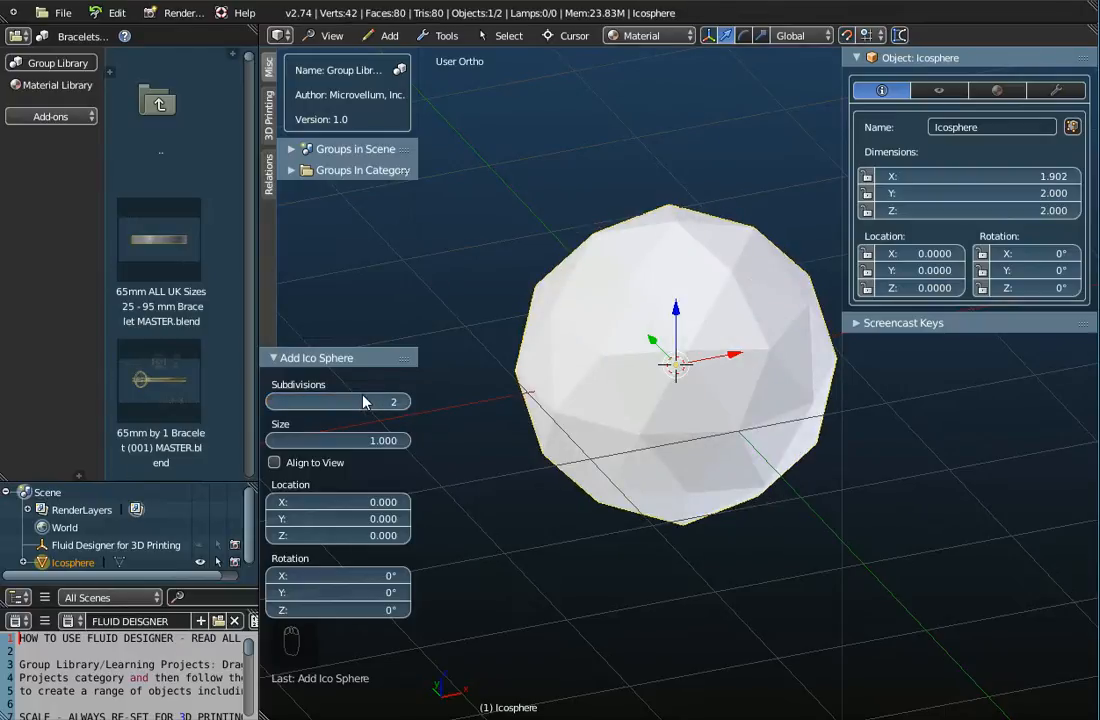
# Set the icosphere's subdivisions to 6 and inspect the smooth surface
pyautogui.moveTo(600, 295); pyautogui.dragTo(732, 385, button='middle')
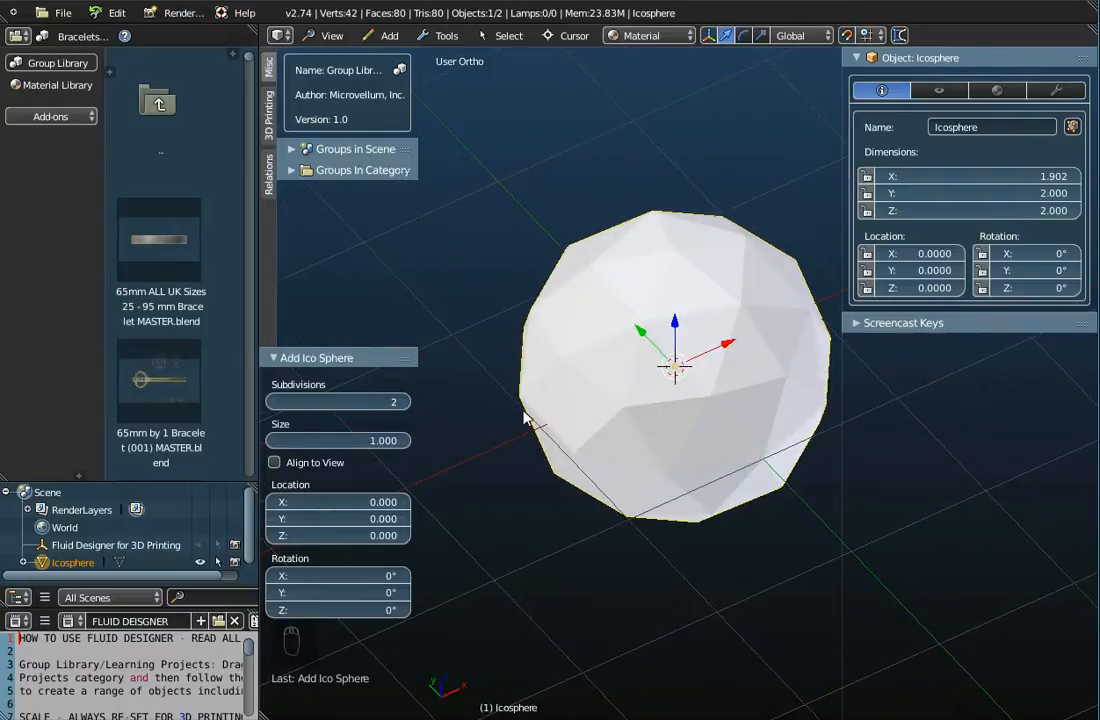
pyautogui.click(405, 402)
pyautogui.click(405, 402)
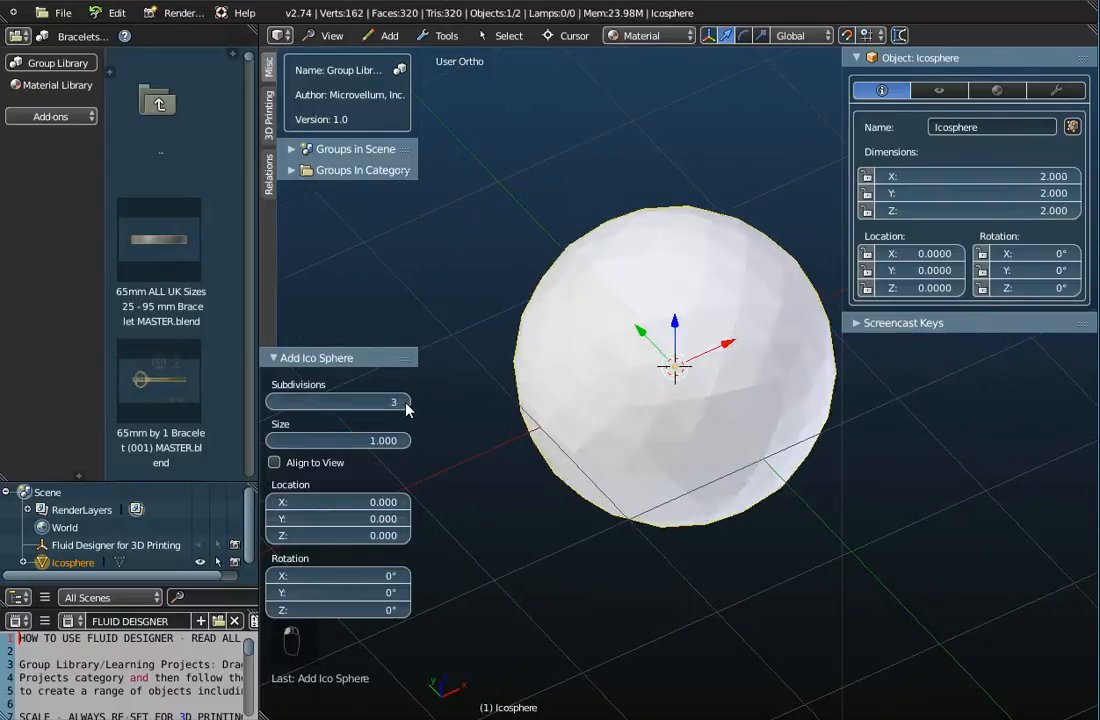
pyautogui.click(405, 402)
pyautogui.click(405, 402)
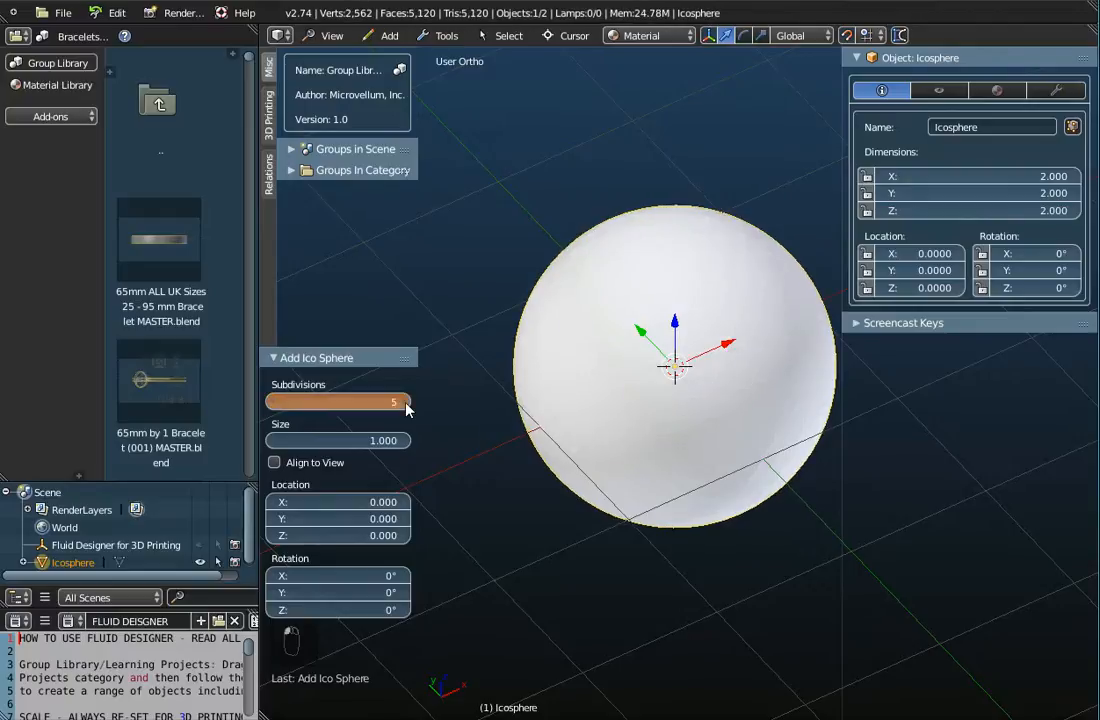
pyautogui.scroll(4, 711, 354)
pyautogui.scroll(-2, 710, 348)
pyautogui.moveTo(710, 348); pyautogui.dragTo(638, 340, button='middle')
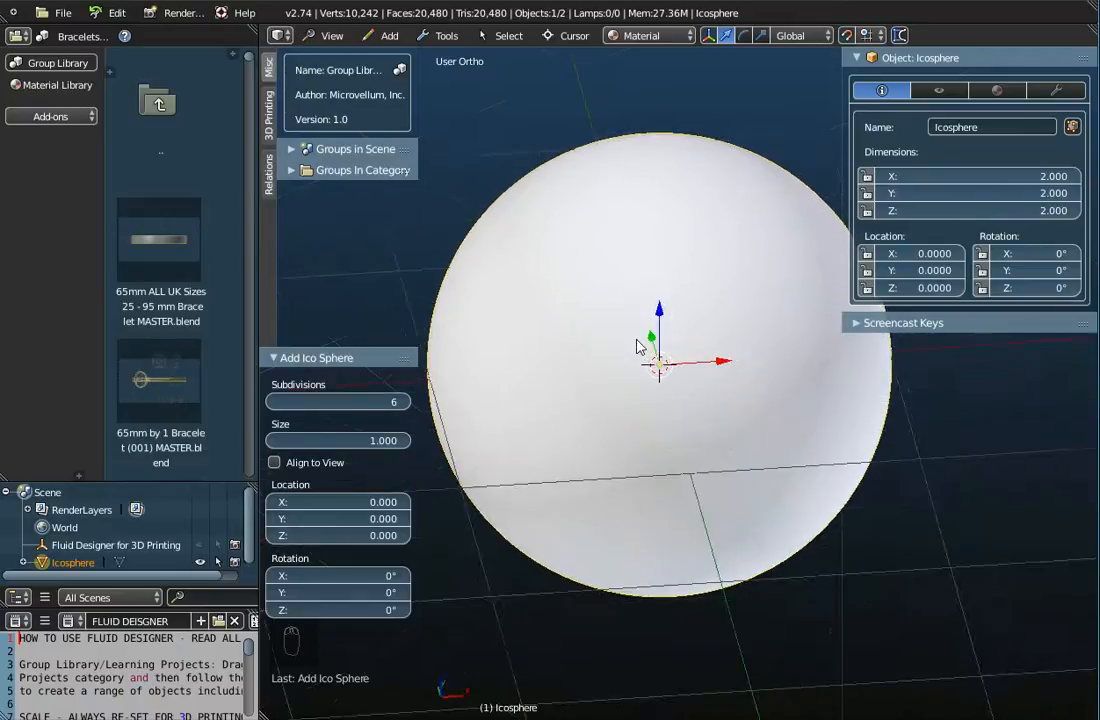
# Delete the icosphere and add a UV Sphere mesh at the origin
pyautogui.scroll(-2, 639, 341)
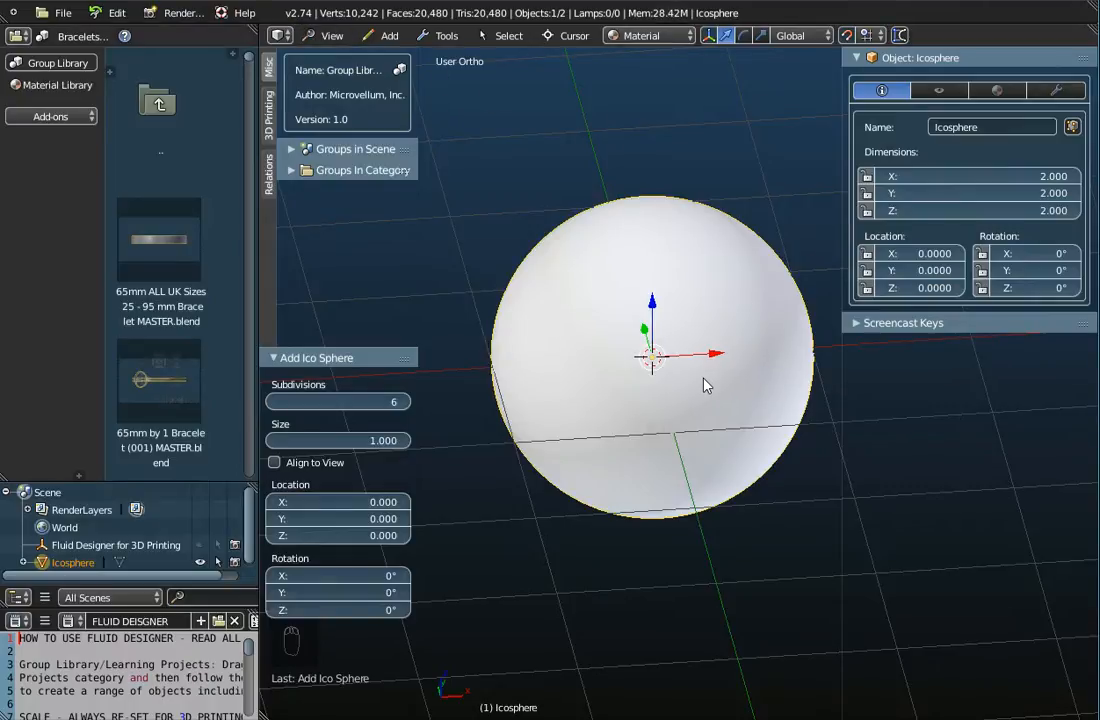
pyautogui.press('x')
pyautogui.click(675, 386)
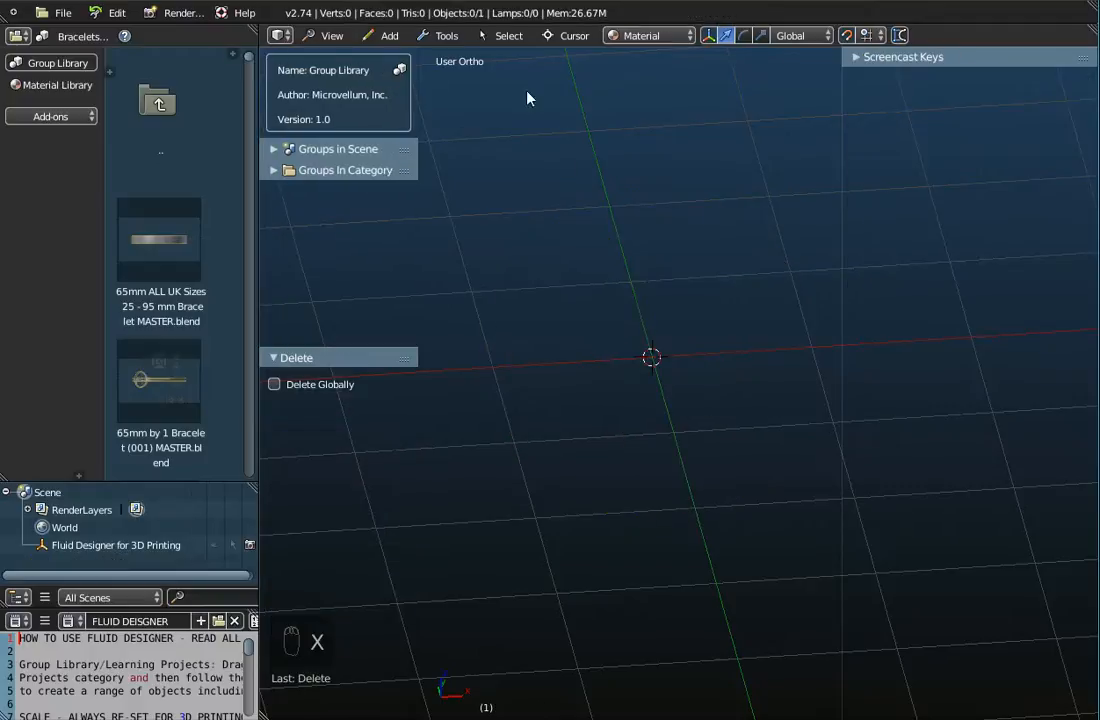
pyautogui.click(389, 35)
pyautogui.moveTo(385, 57)
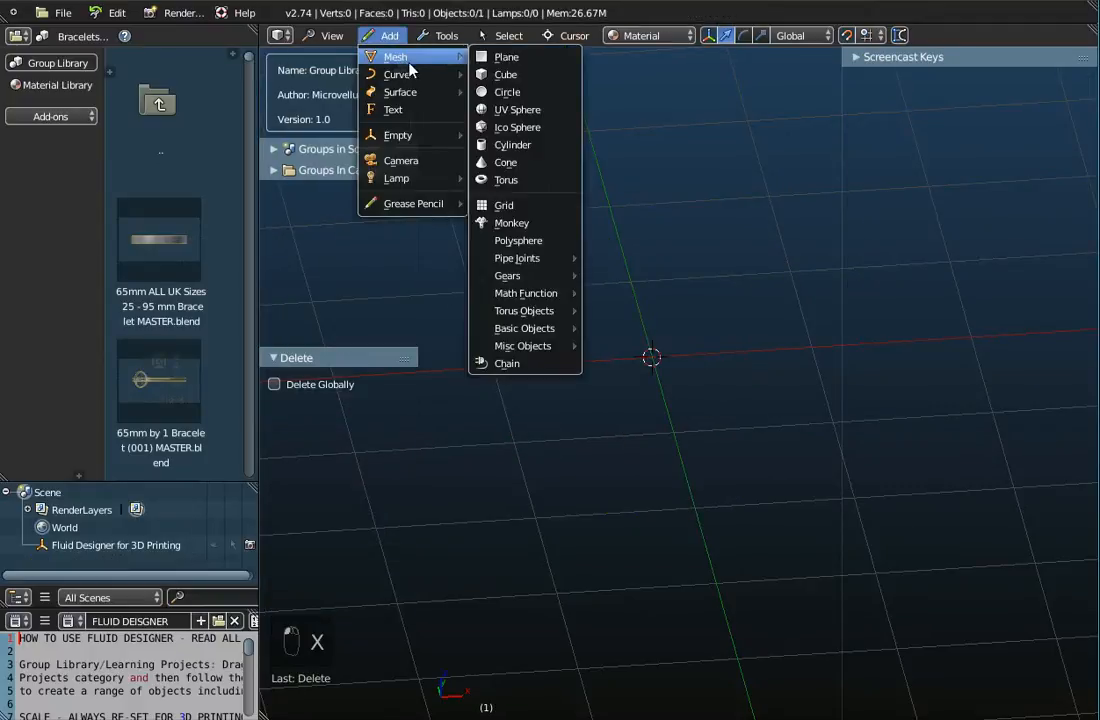
pyautogui.click(529, 110)
pyautogui.scroll(1, 675, 343)
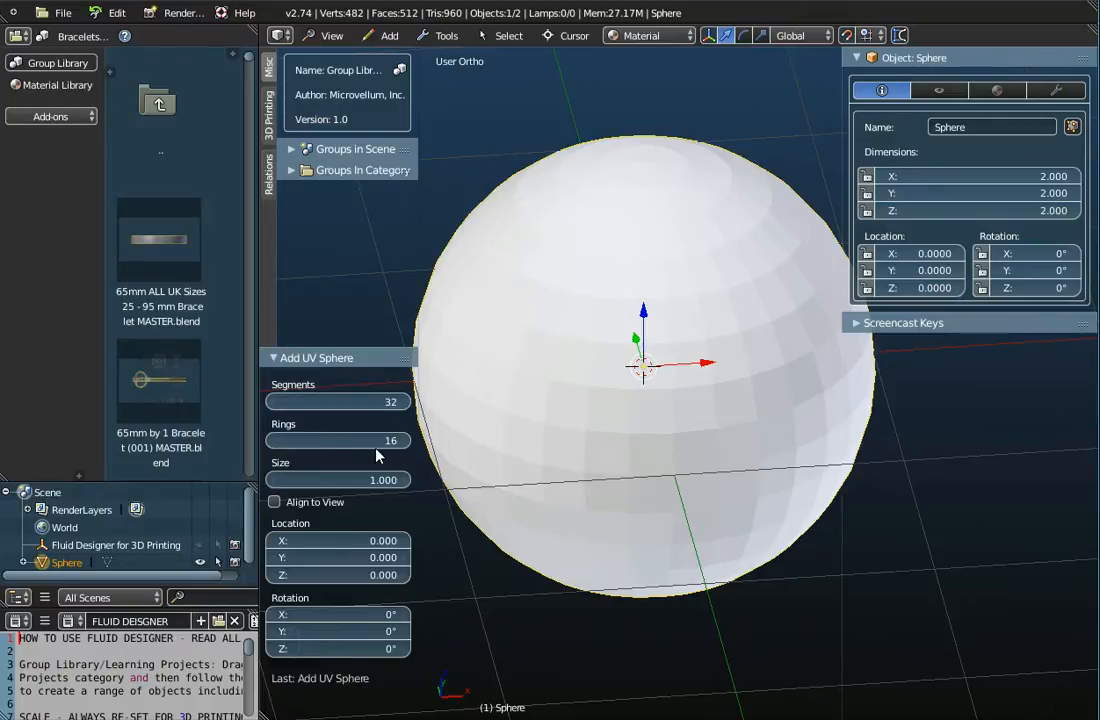
# Reduce the UV sphere to 4 rings and 8 segments
pyautogui.moveTo(277, 446)
pyautogui.mouseDown()
pyautogui.moveTo(255, 447)
pyautogui.moveTo(275, 447)
pyautogui.mouseUp()
pyautogui.click(274, 441)
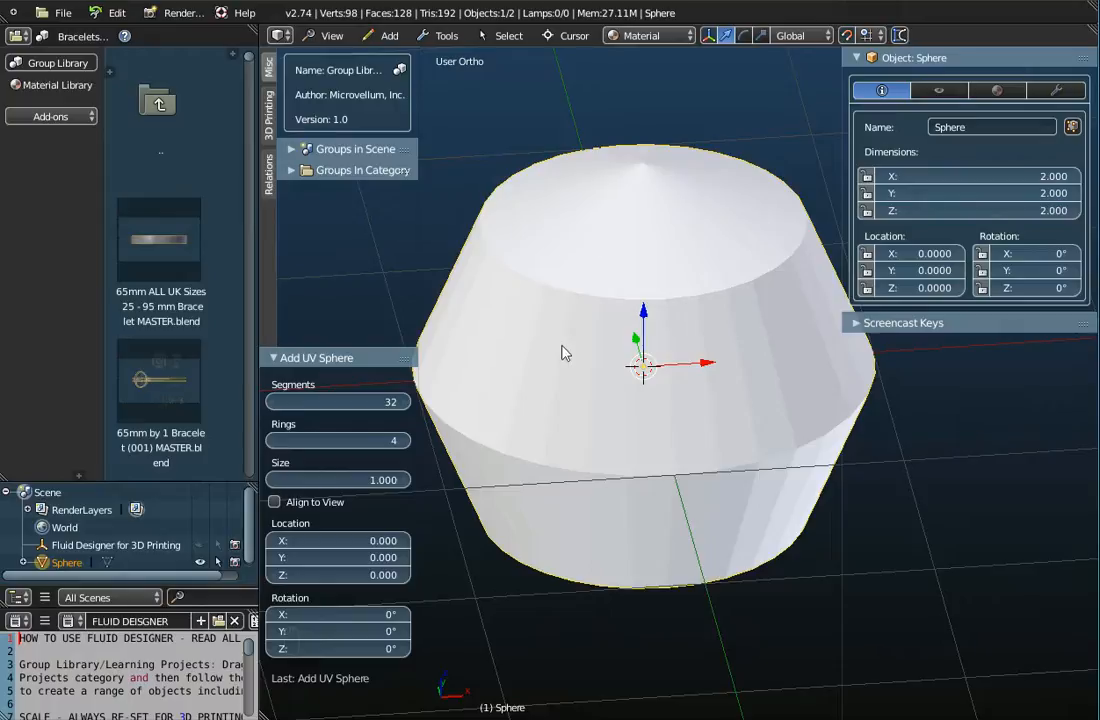
pyautogui.moveTo(566, 613); pyautogui.dragTo(578, 535, button='middle')
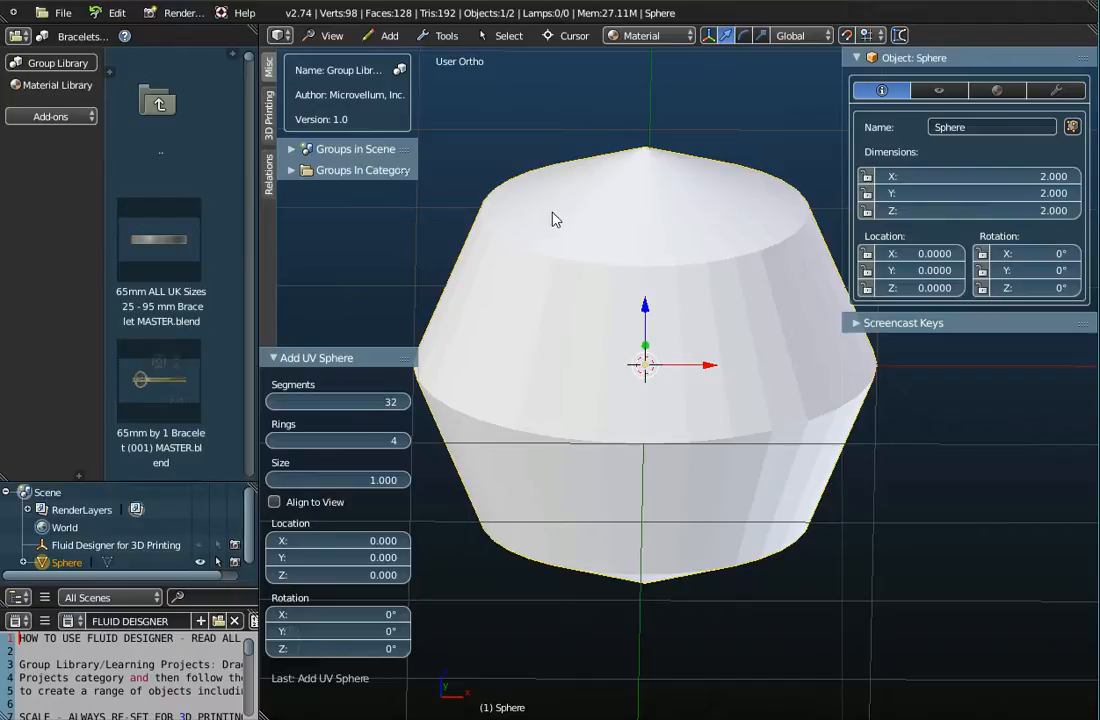
pyautogui.moveTo(330, 401); pyautogui.dragTo(262, 410)
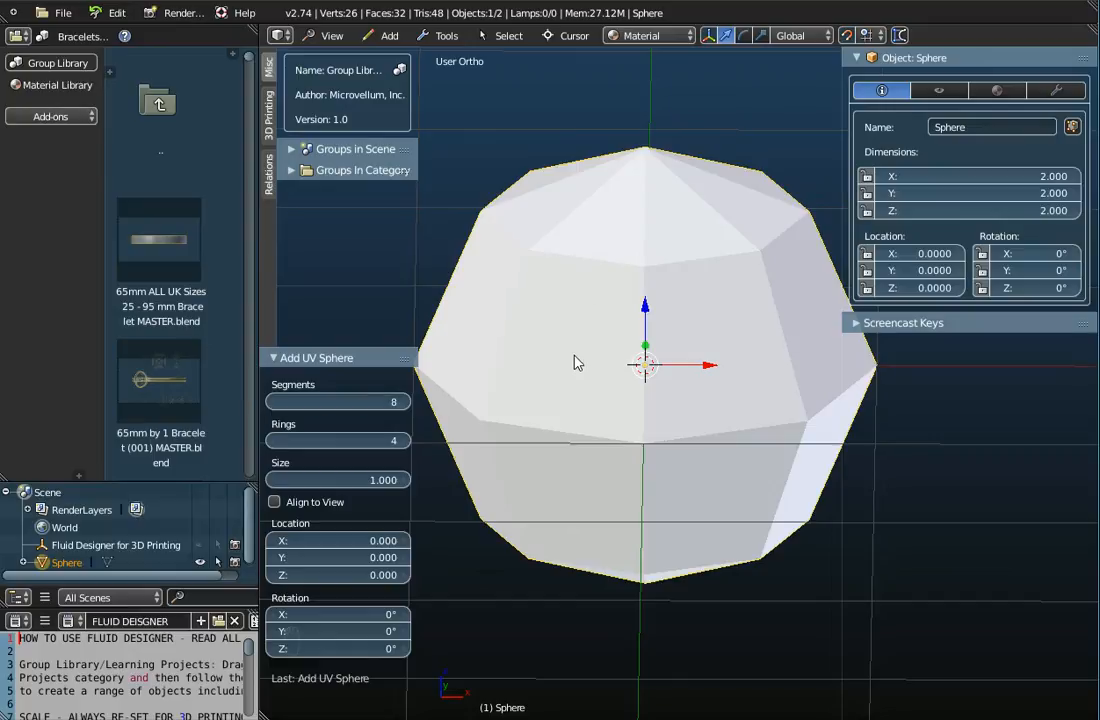
# Increase the UV sphere to 33 segments and 36 rings
pyautogui.moveTo(793, 344); pyautogui.dragTo(713, 347, button='middle')
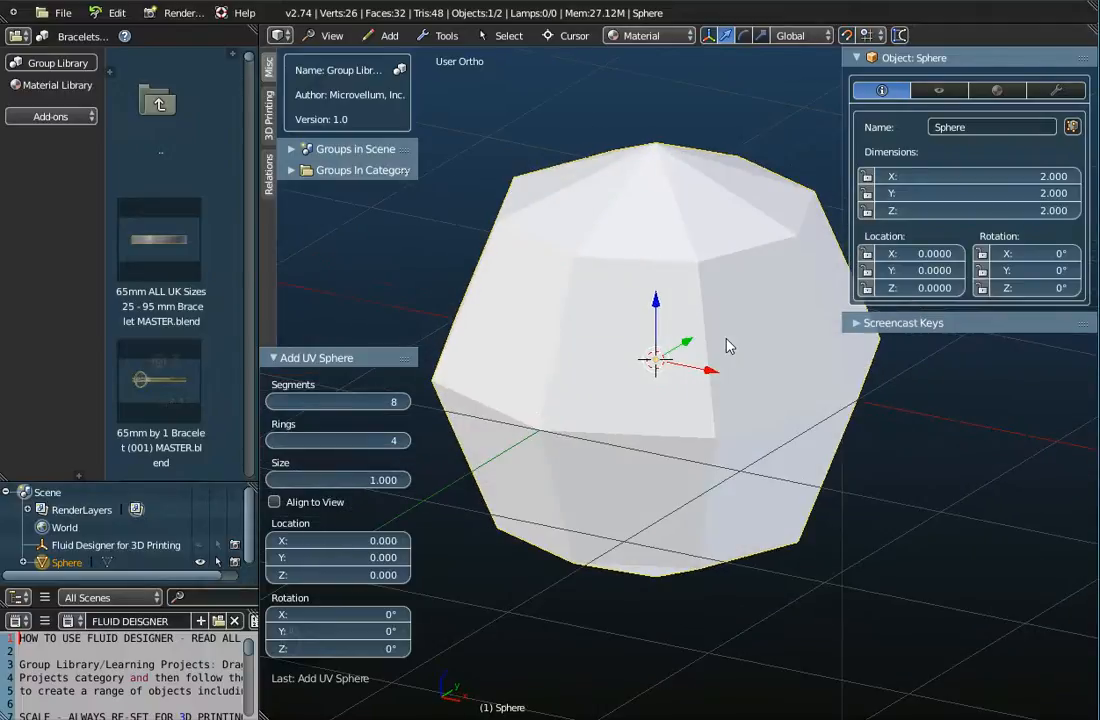
pyautogui.moveTo(338, 401); pyautogui.dragTo(409, 445)
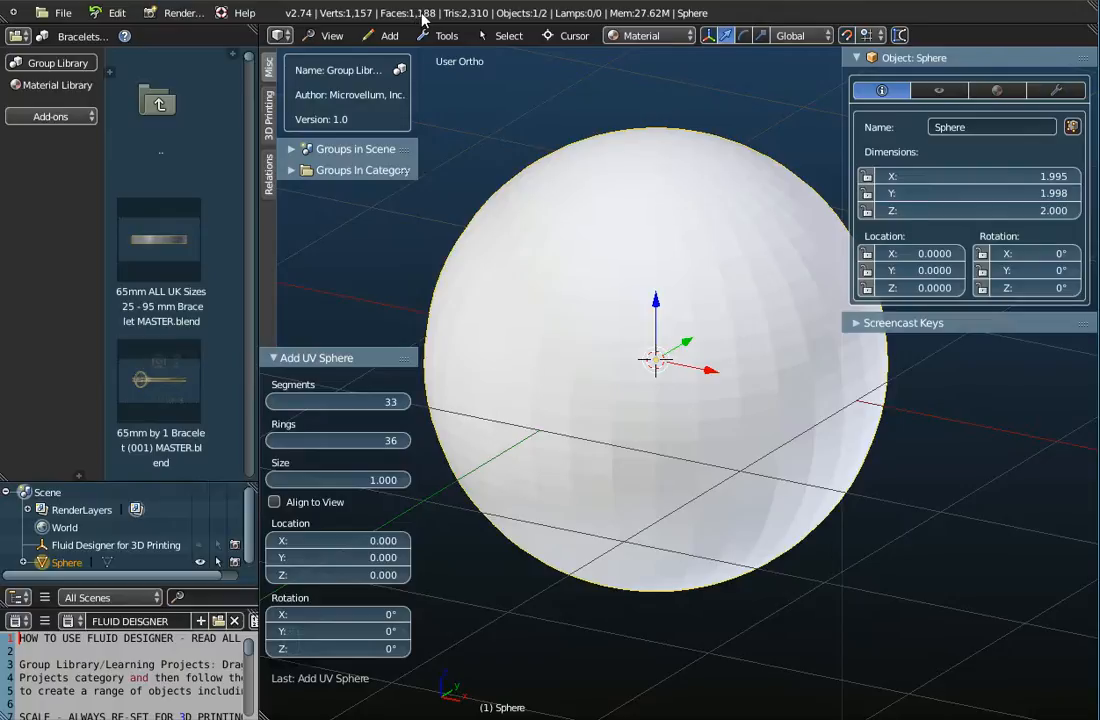
# Increase the UV sphere to 48 segments and 49 rings
pyautogui.moveTo(390, 401); pyautogui.dragTo(426, 401)
pyautogui.click(409, 402)
pyautogui.click(409, 441)
pyautogui.click(409, 441)
pyautogui.click(409, 441)
pyautogui.click(409, 441)
pyautogui.click(409, 441)
pyautogui.click(409, 441)
pyautogui.click(408, 441)
pyautogui.click(408, 441)
pyautogui.click(408, 441)
pyautogui.click(408, 441)
pyautogui.click(408, 441)
pyautogui.click(408, 441)
pyautogui.click(408, 441)
pyautogui.click(404, 402)
pyautogui.click(404, 402)
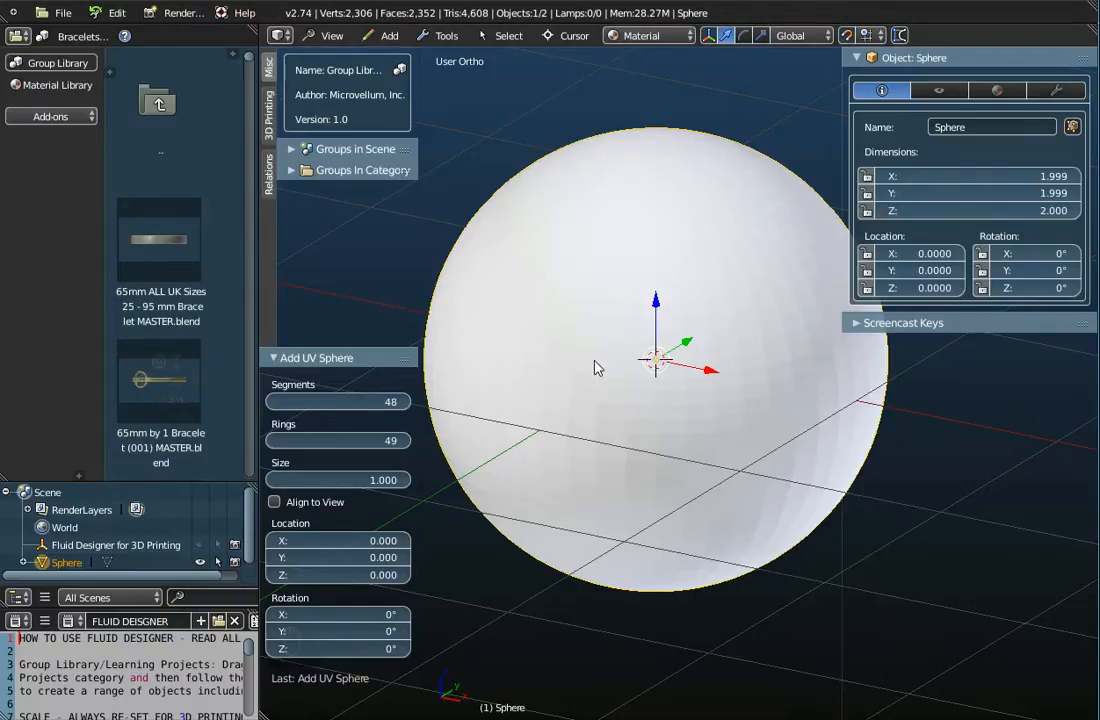
# Browse the bracelet models in the group library
pyautogui.scroll(-10, 220, 380)
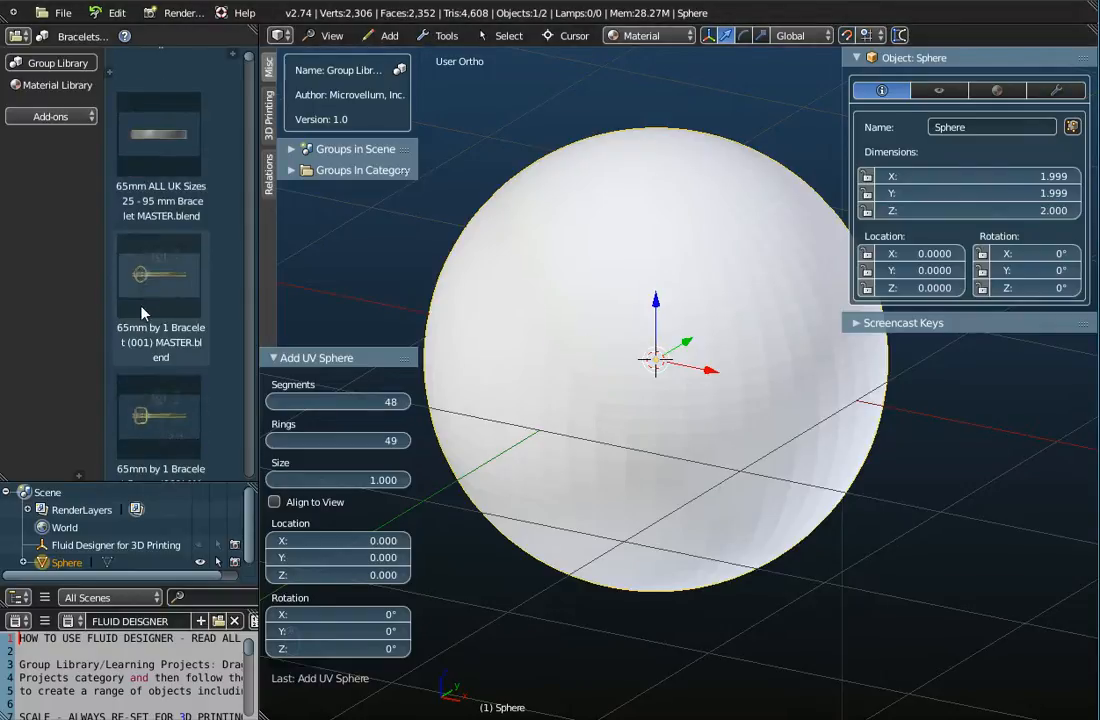
pyautogui.scroll(-5, 142, 313)
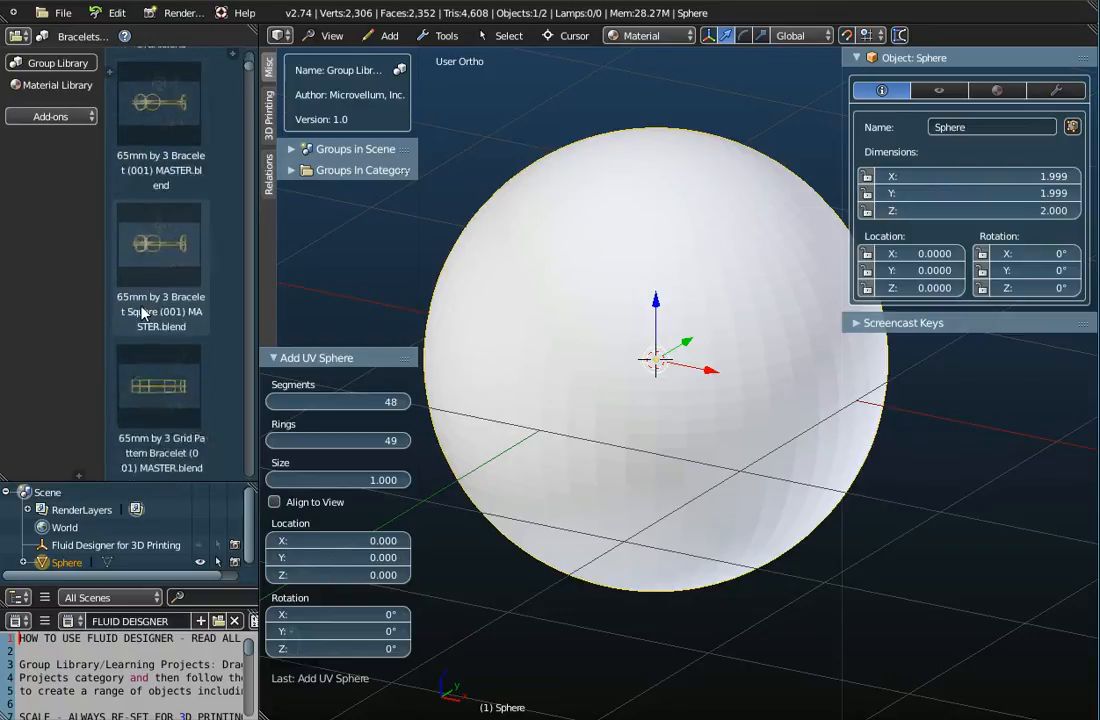
pyautogui.scroll(8, 142, 313)
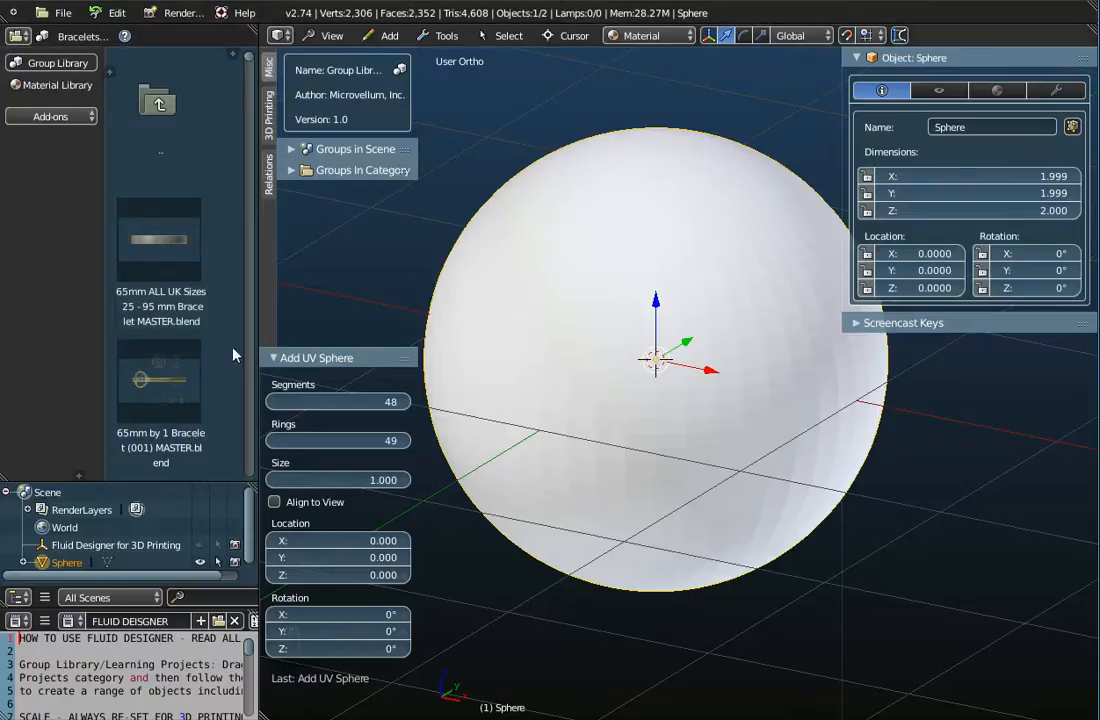
pyautogui.scroll(-3, 139, 271)
pyautogui.scroll(-12, 139, 271)
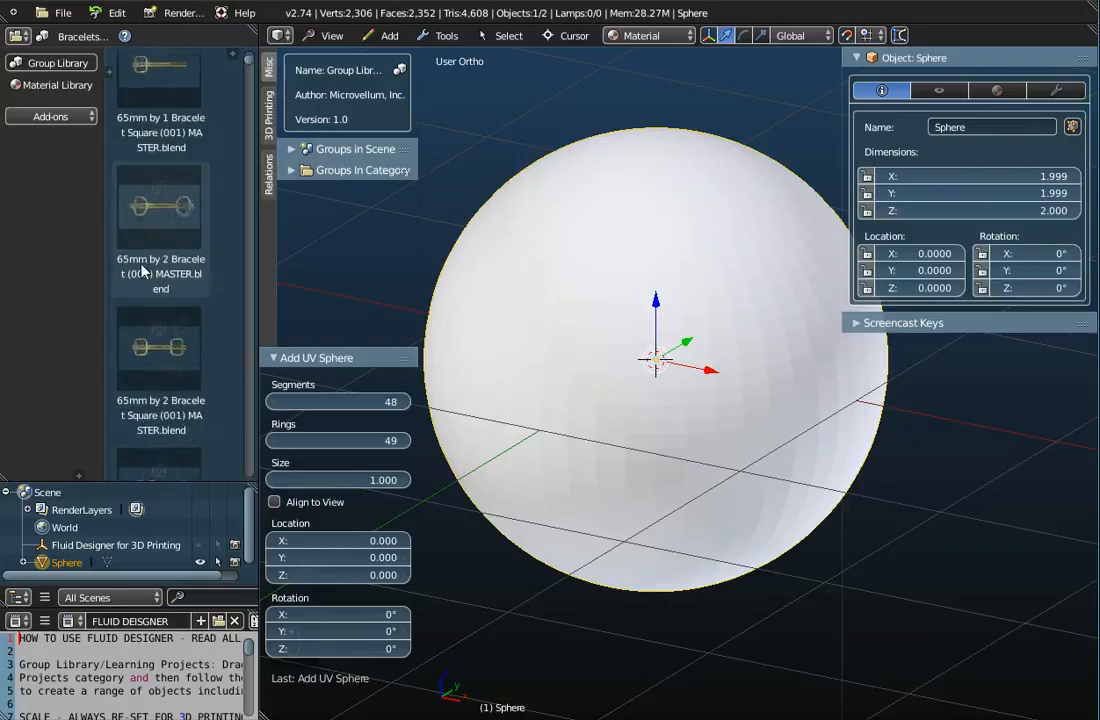
pyautogui.scroll(10, 145, 265)
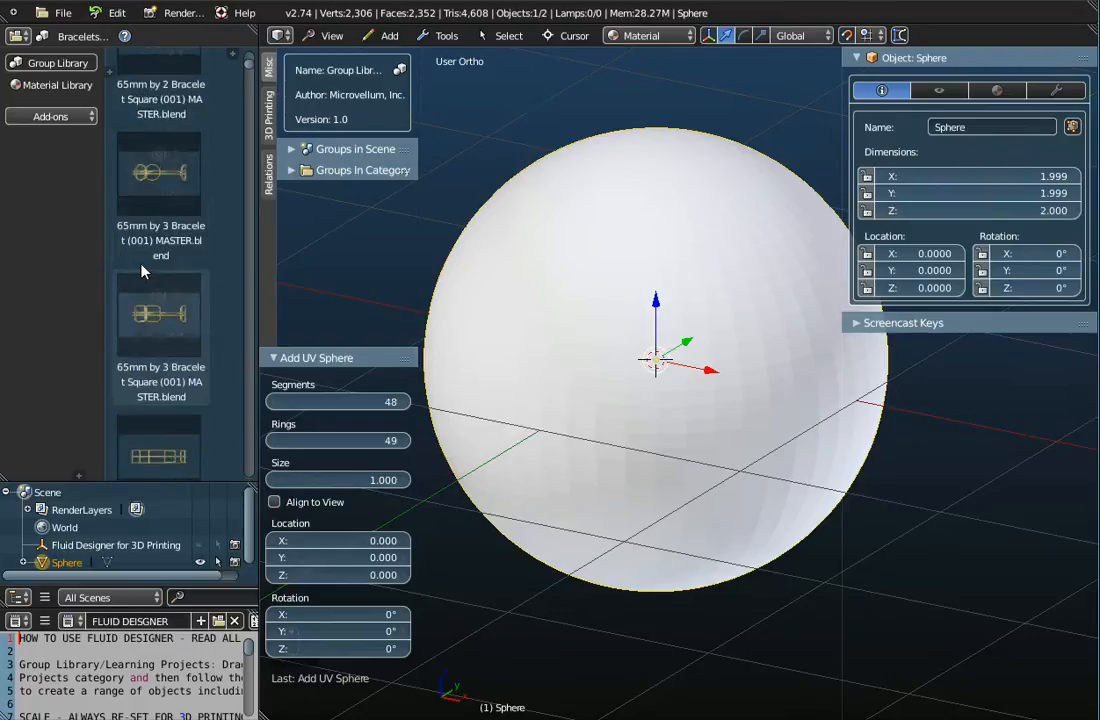
pyautogui.scroll(8, 147, 262)
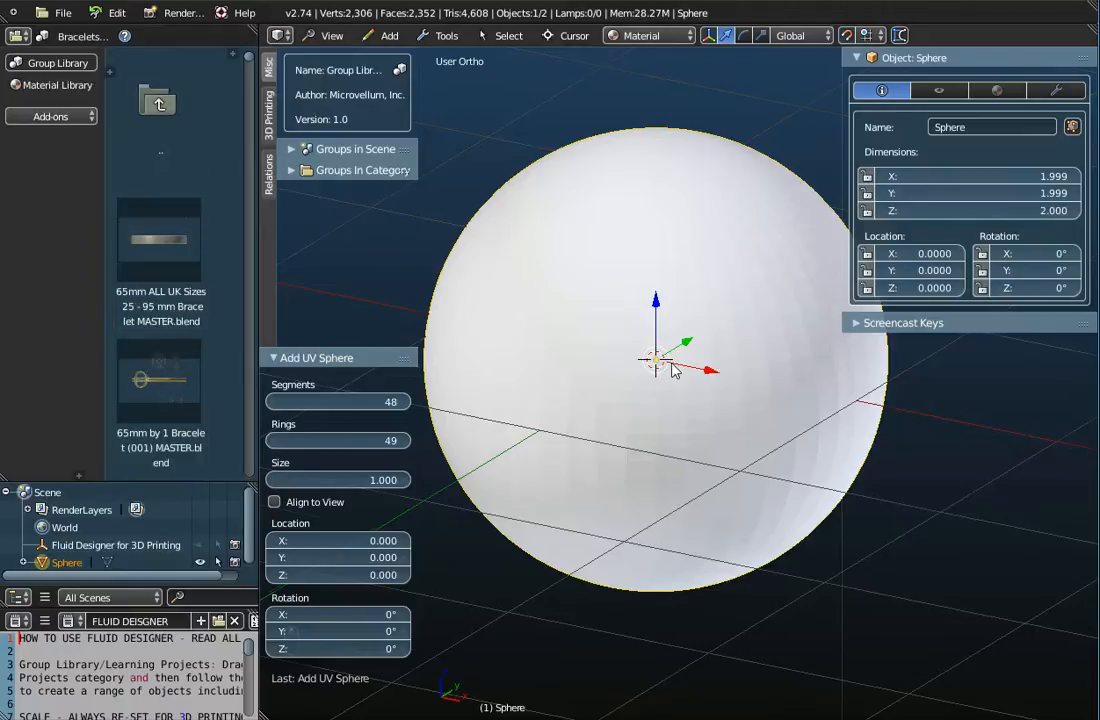
# Reduce the UV sphere to 20 segments and 12 rings
pyautogui.scroll(3, 658, 363)
pyautogui.scroll(-4, 652, 382)
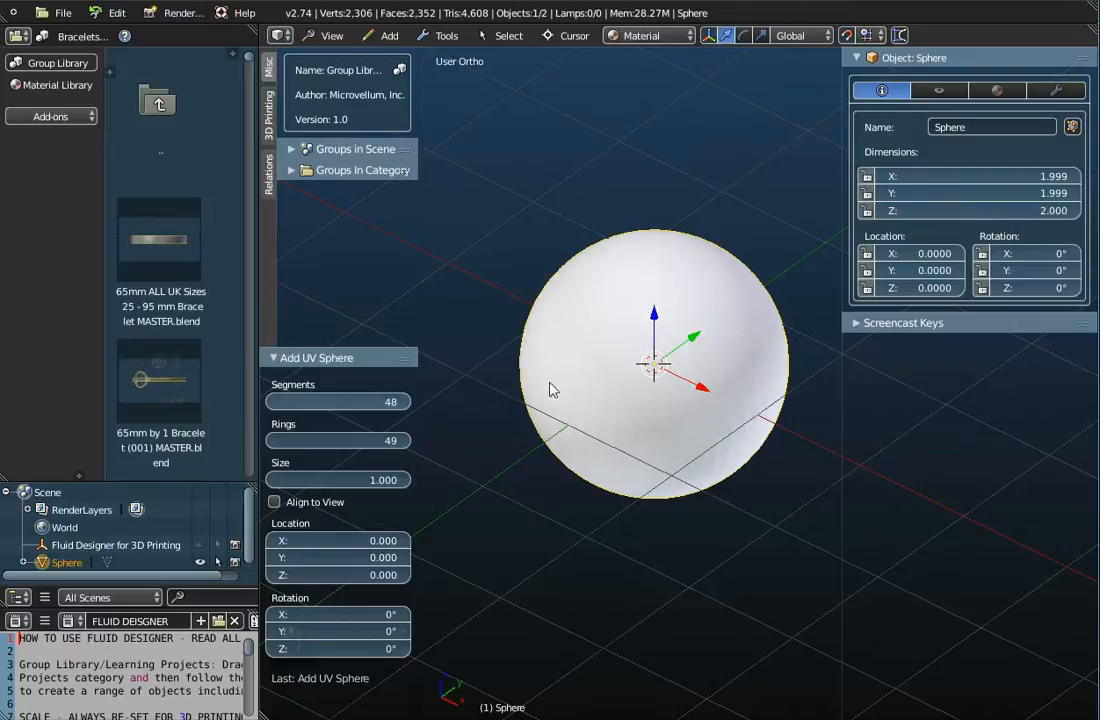
pyautogui.moveTo(300, 402); pyautogui.dragTo(278, 406)
pyautogui.click(276, 402)
pyautogui.click(276, 402)
pyautogui.click(276, 402)
pyautogui.click(276, 402)
pyautogui.click(276, 402)
pyautogui.click(276, 402)
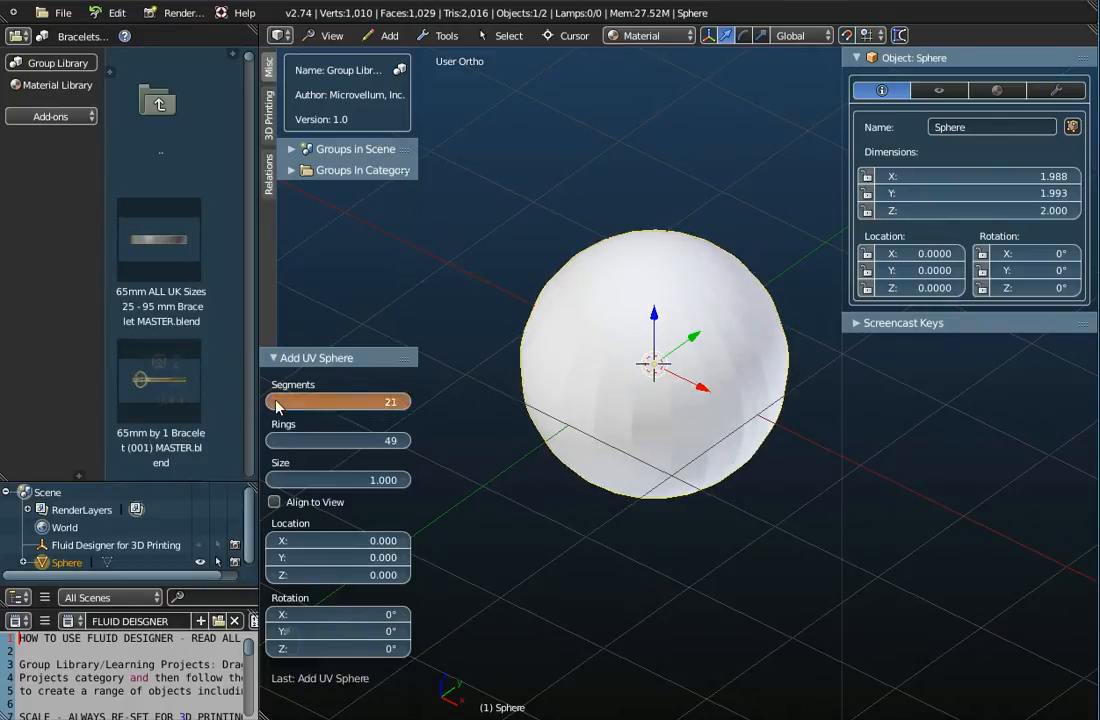
pyautogui.click(316, 441)
pyautogui.write('12')
pyautogui.press('Return')
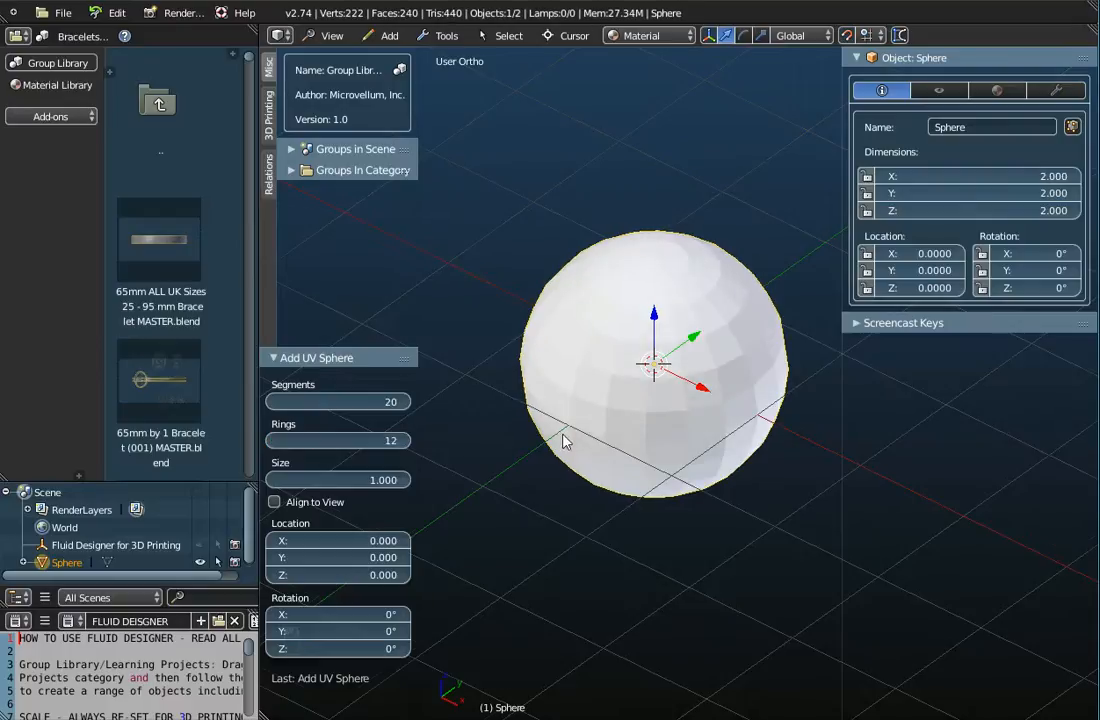
# Hide the tool shelf and examine the sphere's faceted surface in object mode
pyautogui.scroll(2, 625, 380)
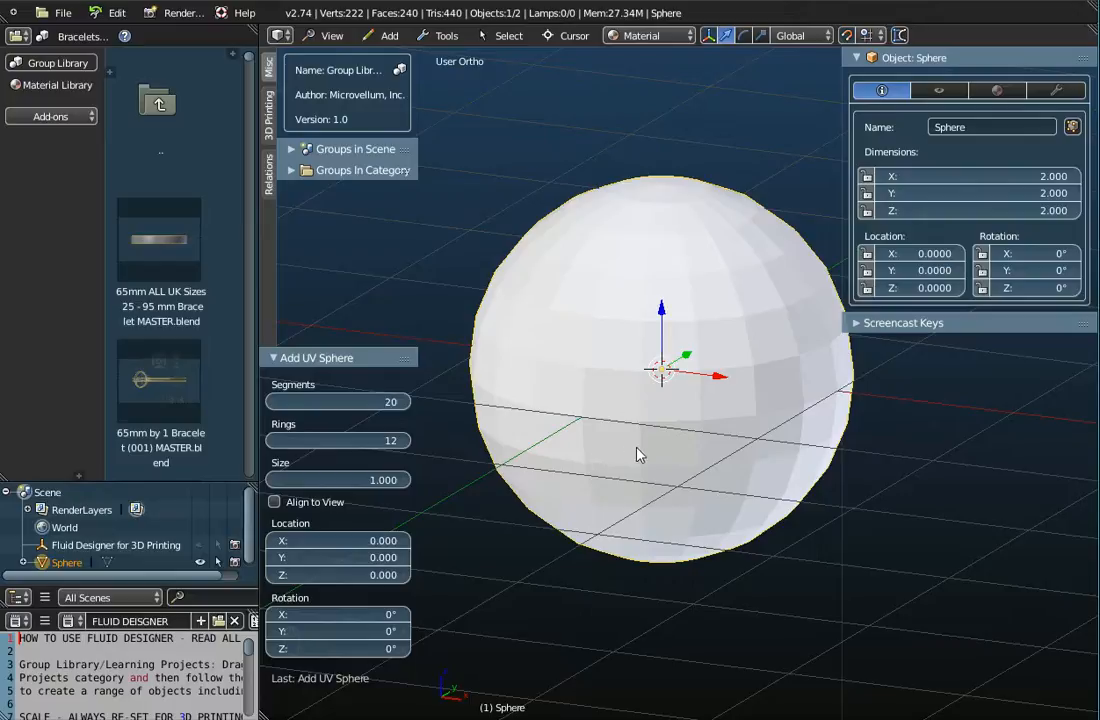
pyautogui.press('Tab')
pyautogui.press('Tab')
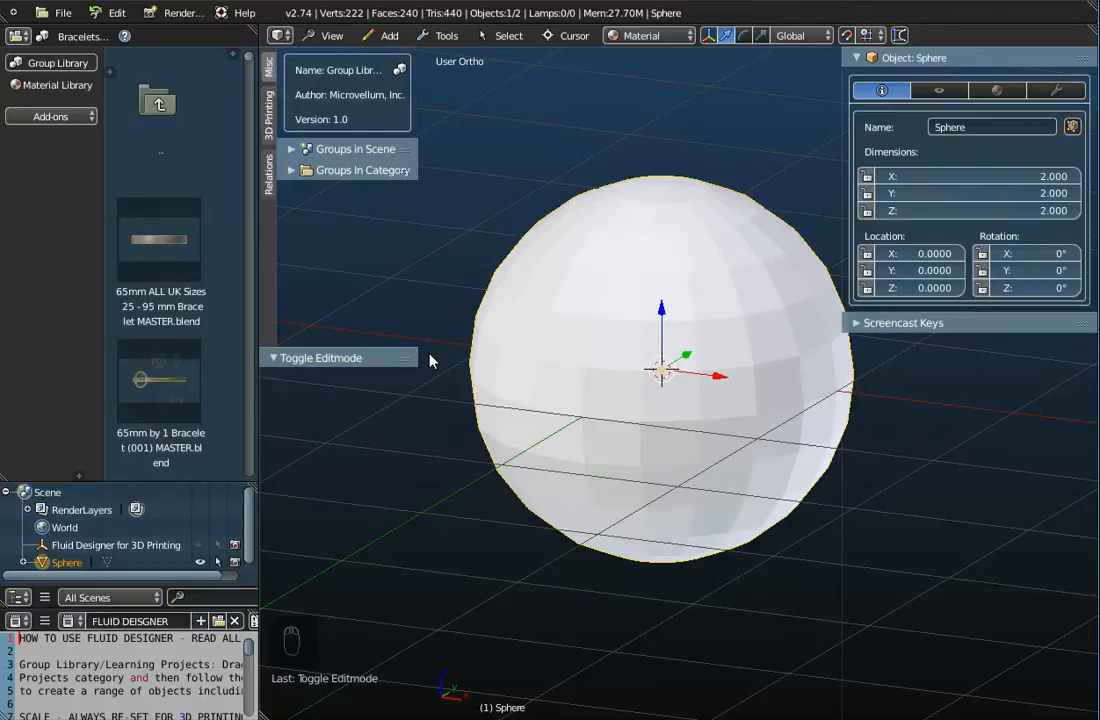
pyautogui.press('t')
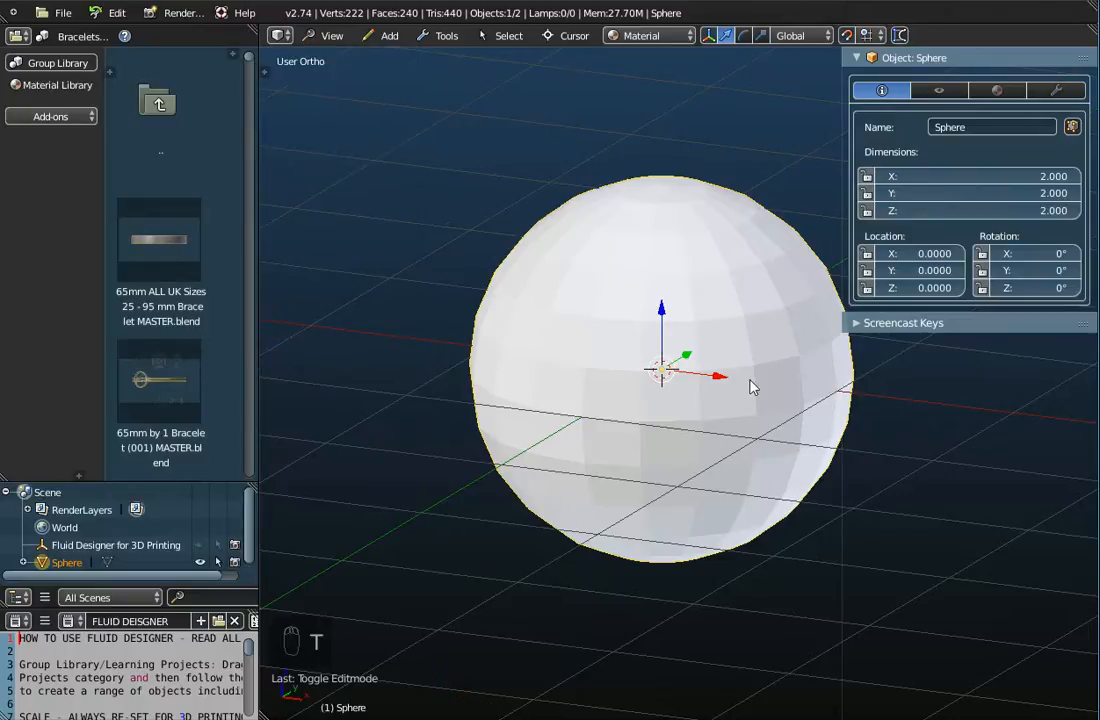
pyautogui.scroll(1, 659, 450)
pyautogui.moveTo(668, 446)
pyautogui.mouseDown(button='middle')
pyautogui.moveTo(608, 440)
pyautogui.moveTo(657, 448)
pyautogui.mouseUp(button='middle')
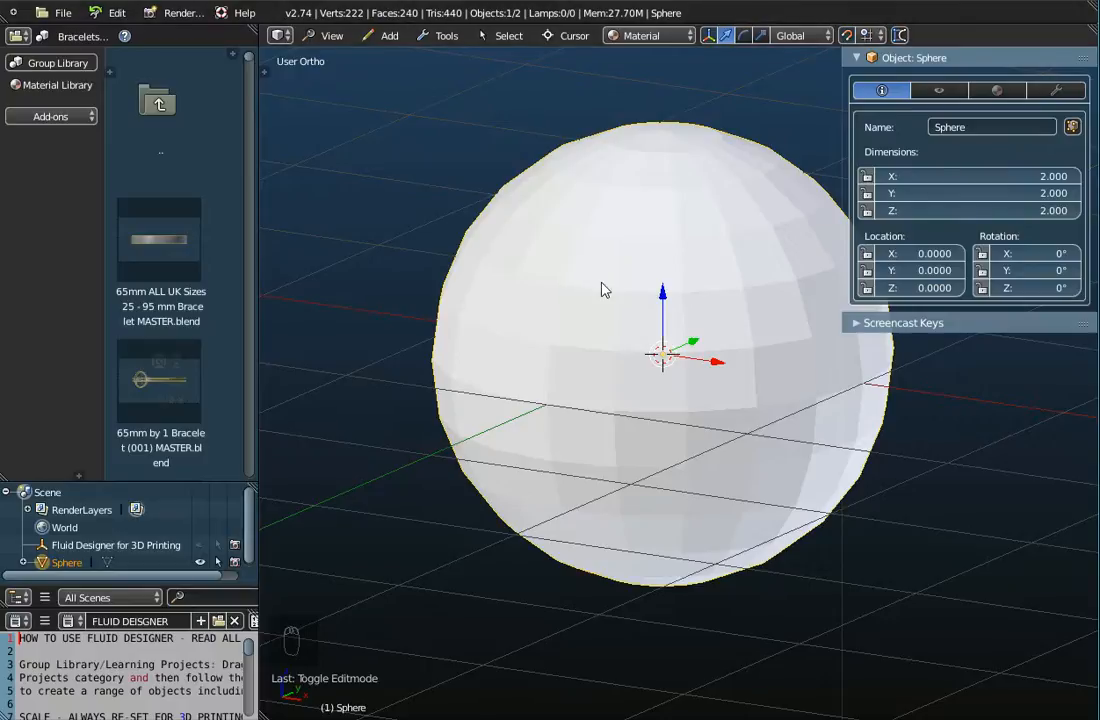
pyautogui.scroll(-2, 606, 305)
pyautogui.scroll(1, 606, 305)
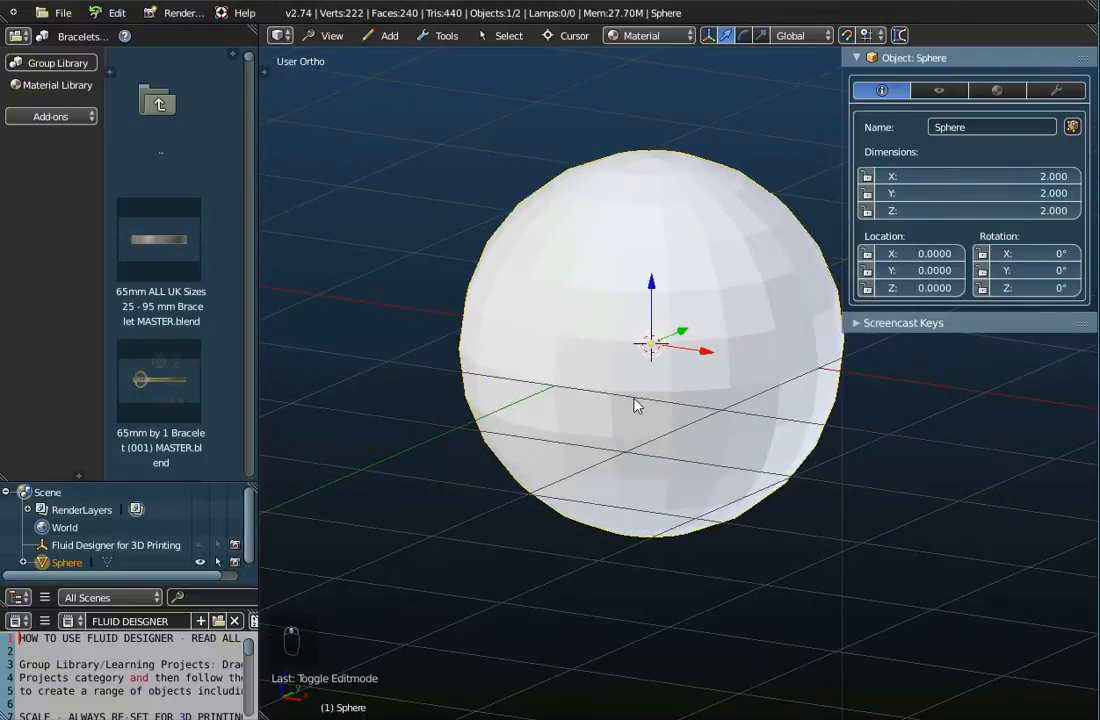
# Enter edit mode on the sphere and subdivide the whole mesh once with all vertices selected
pyautogui.press('Tab')
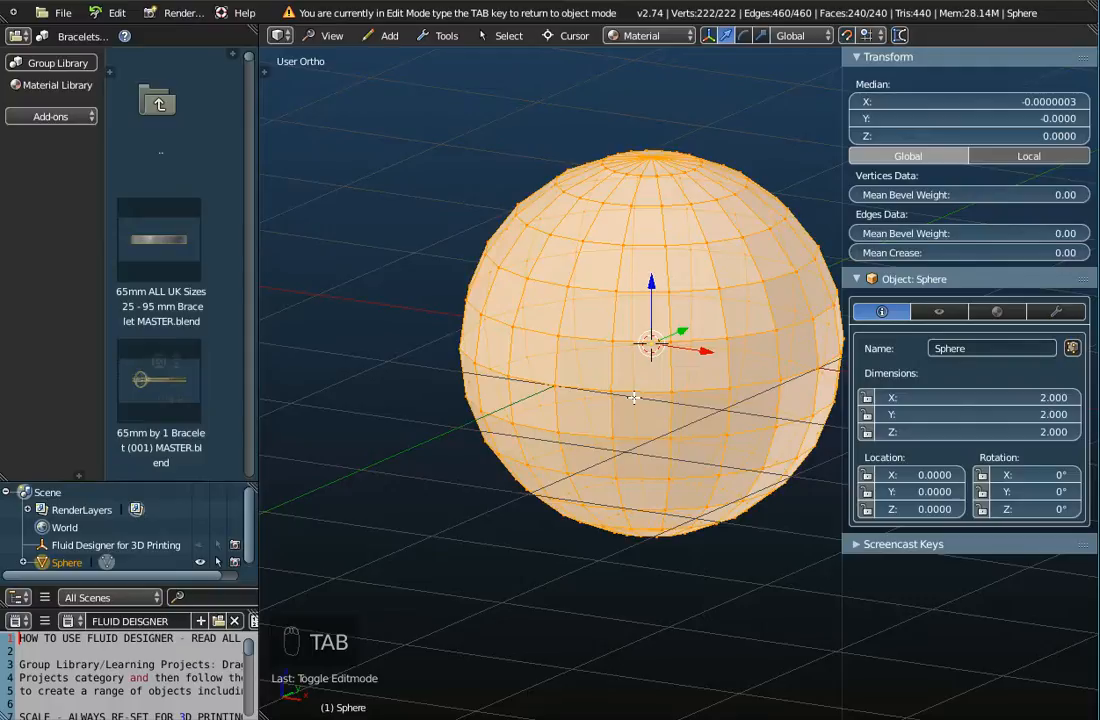
pyautogui.press('a')
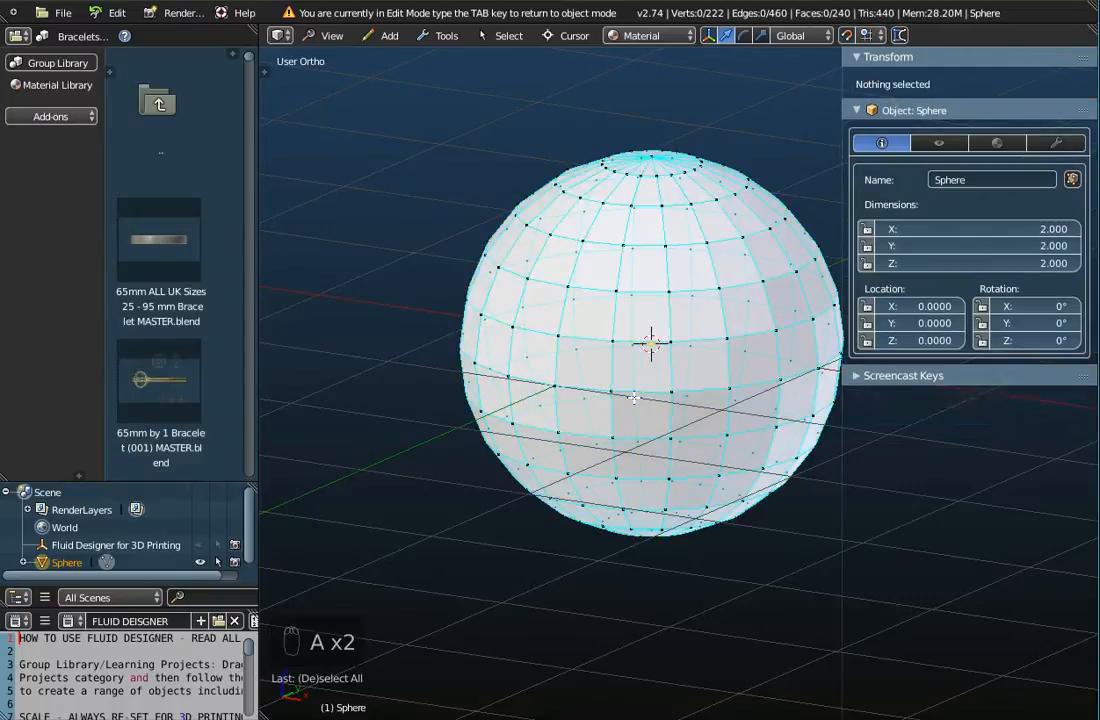
pyautogui.press('a')
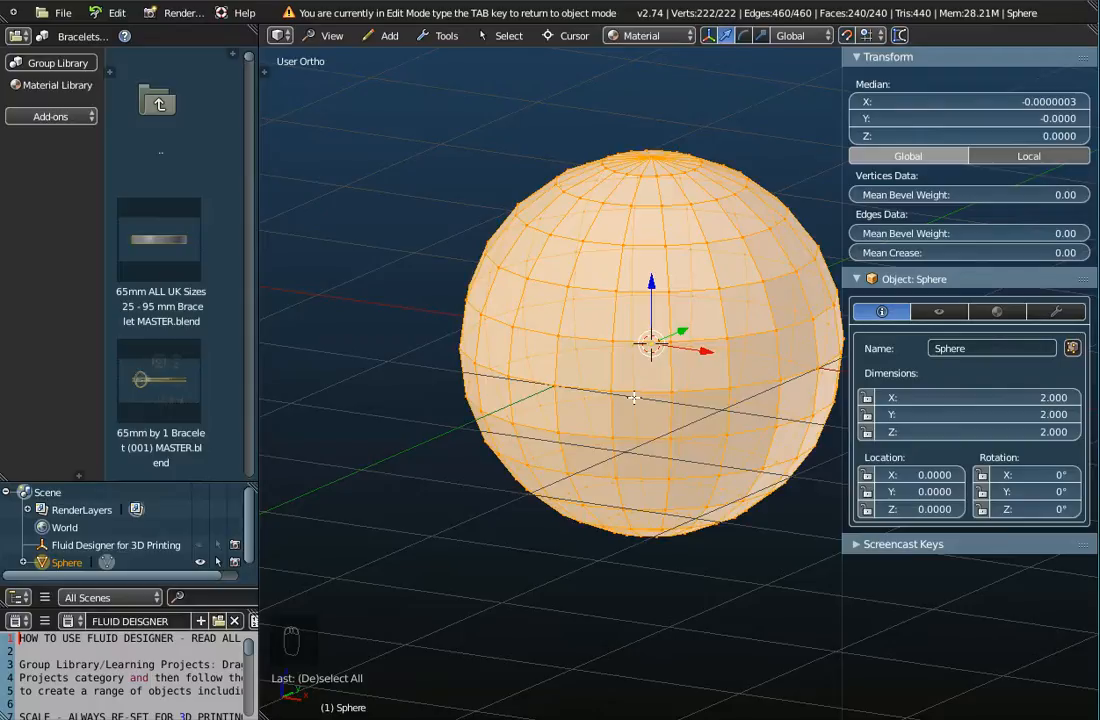
pyautogui.press('w')
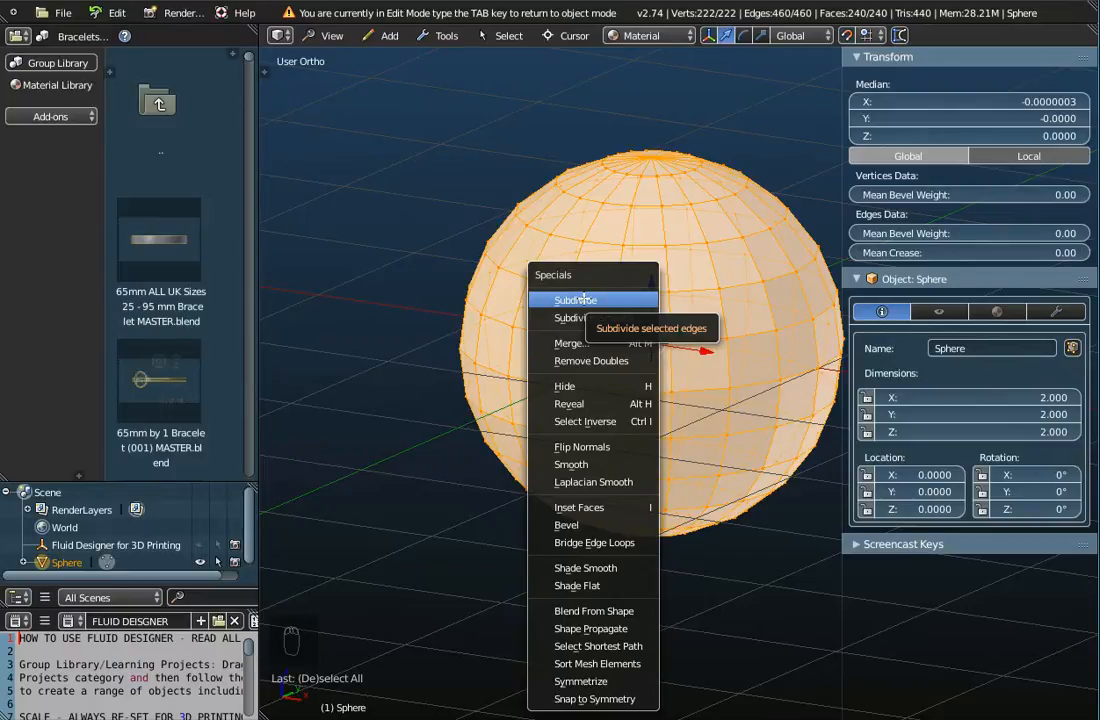
pyautogui.click(584, 299)
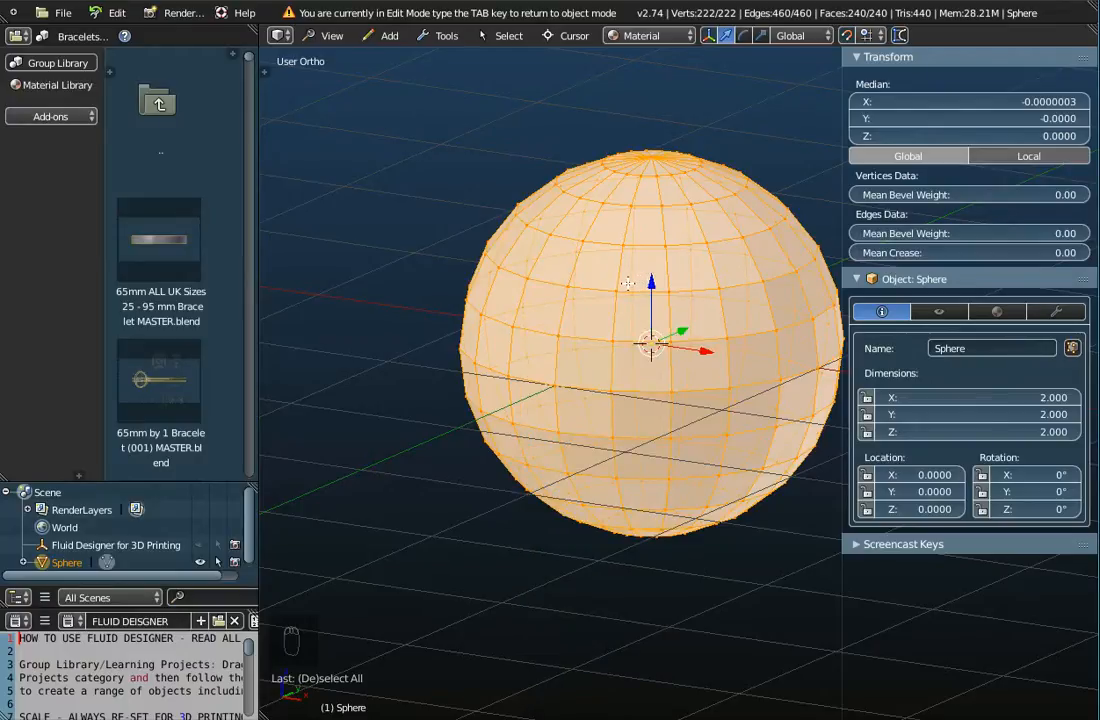
pyautogui.press('w')
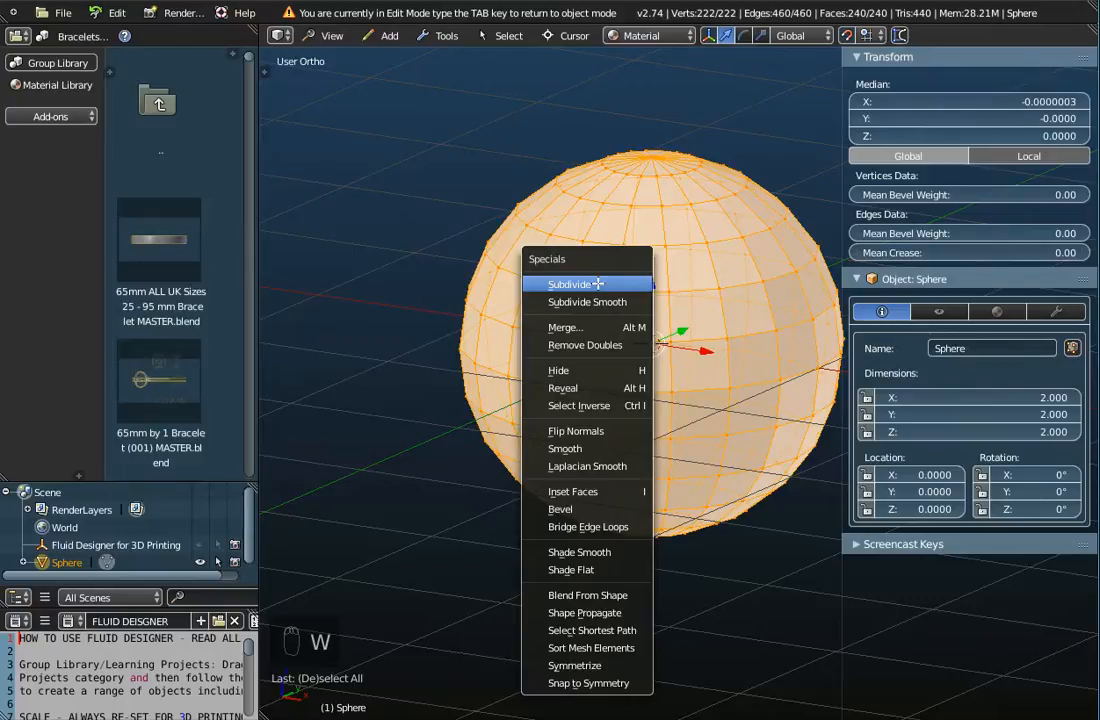
pyautogui.click(592, 282)
# Subdivide the entire sphere mesh two more times
pyautogui.scroll(5, 680, 250)
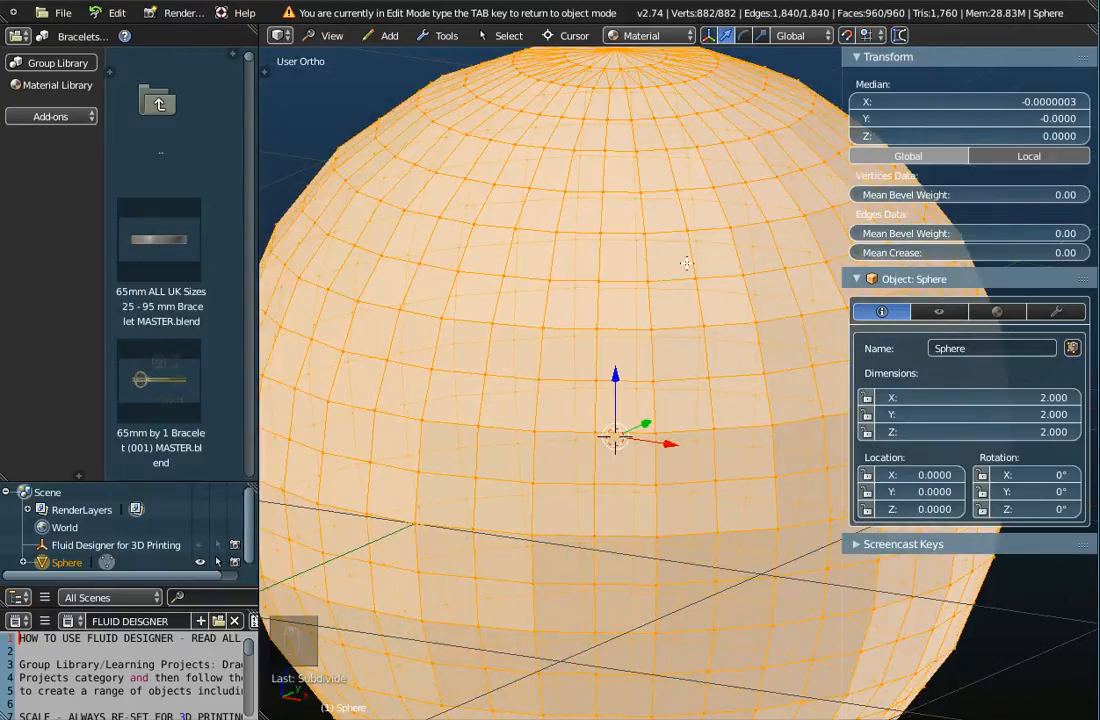
pyautogui.scroll(-2, 689, 261)
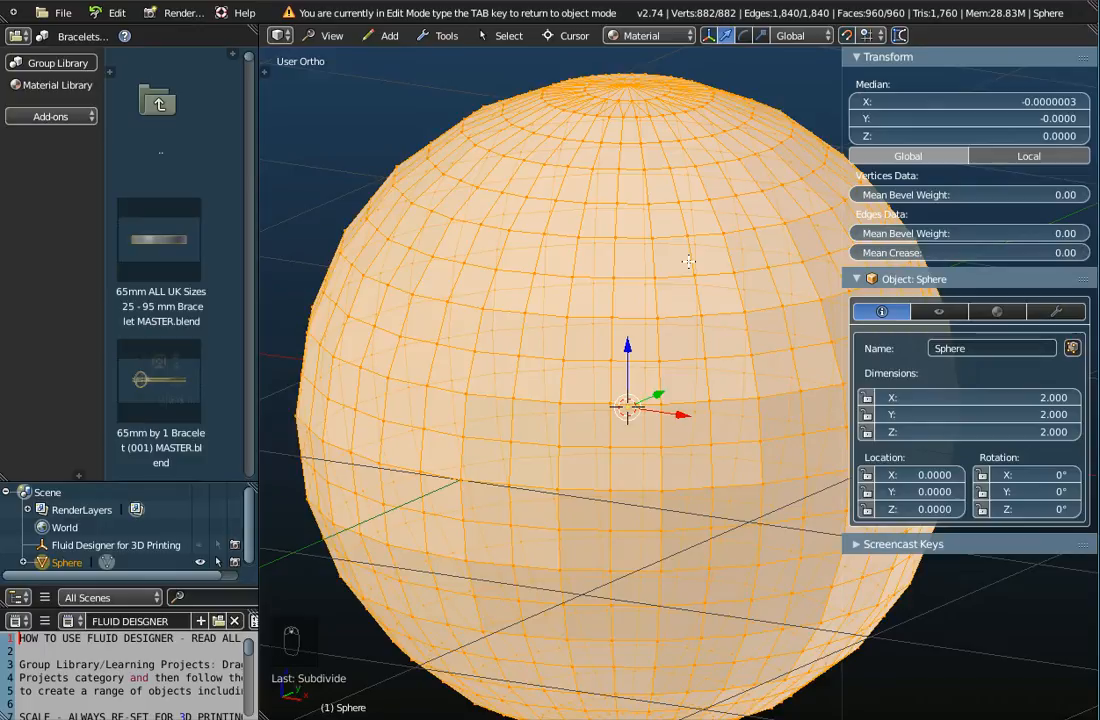
pyautogui.press('w')
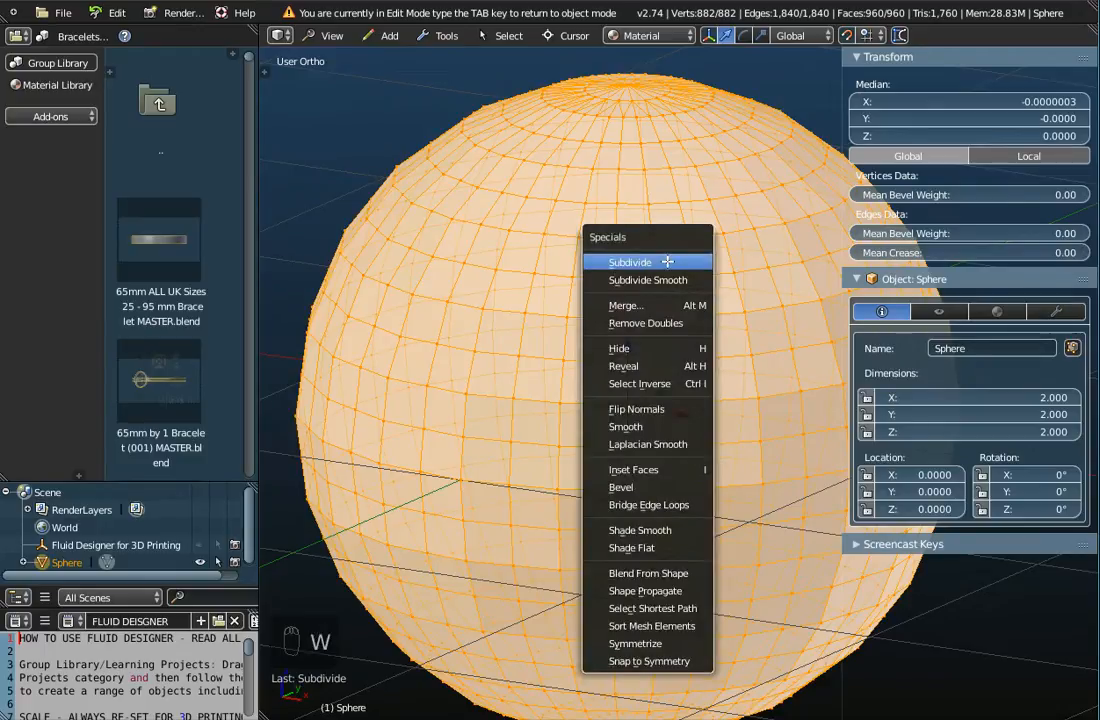
pyautogui.click(685, 258)
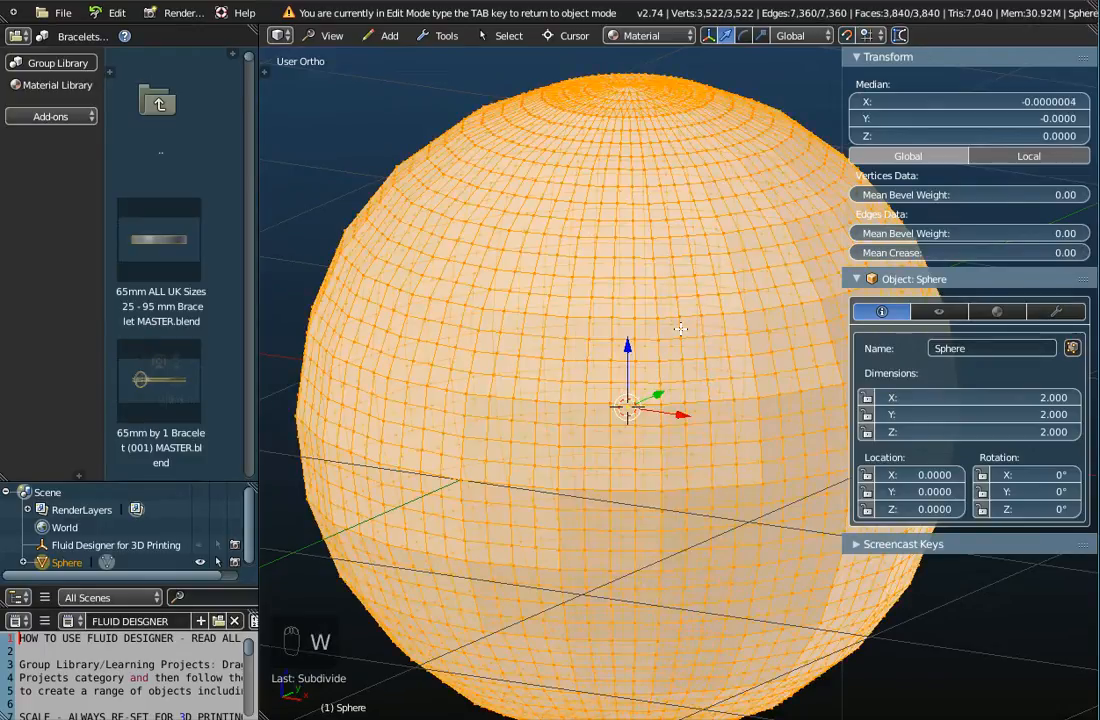
pyautogui.scroll(-1, 680, 329)
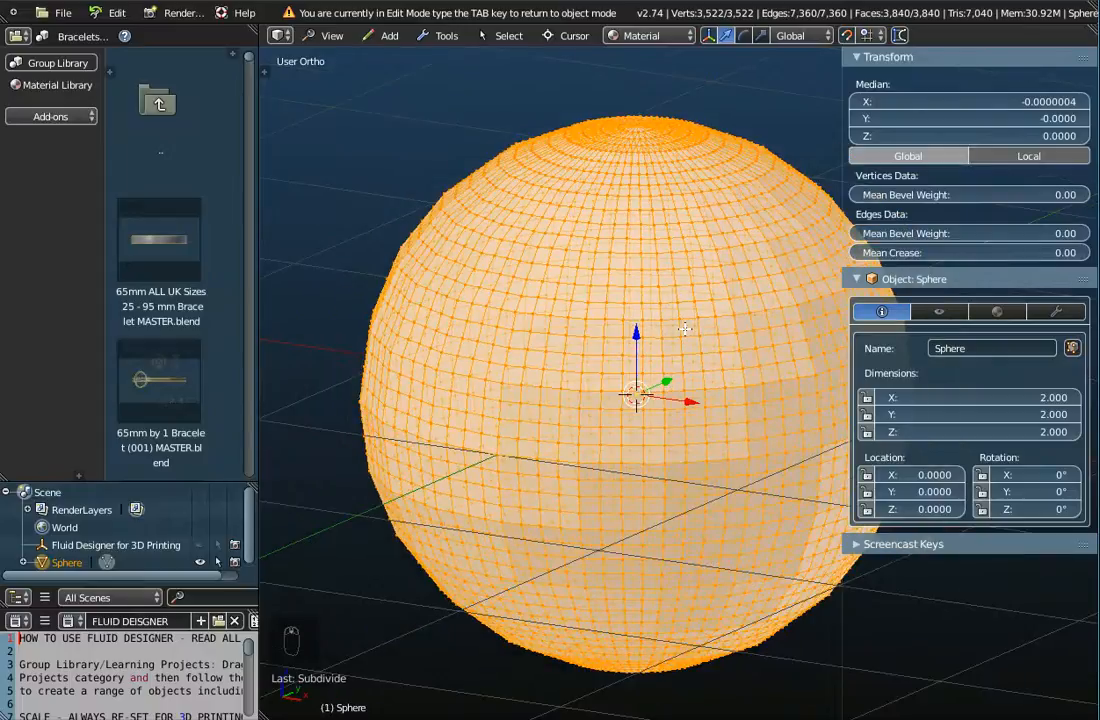
pyautogui.press('w')
pyautogui.click(672, 297)
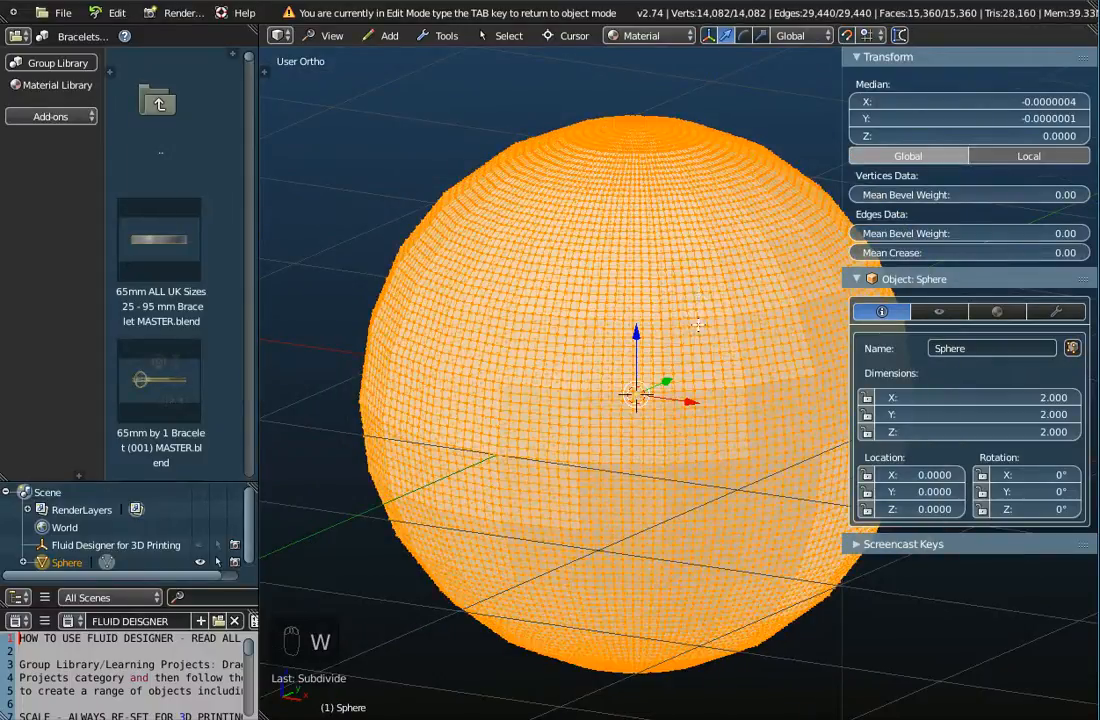
# Smooth the vertices of the entire subdivided sphere five times
pyautogui.scroll(2, 698, 293)
pyautogui.scroll(-1, 698, 300)
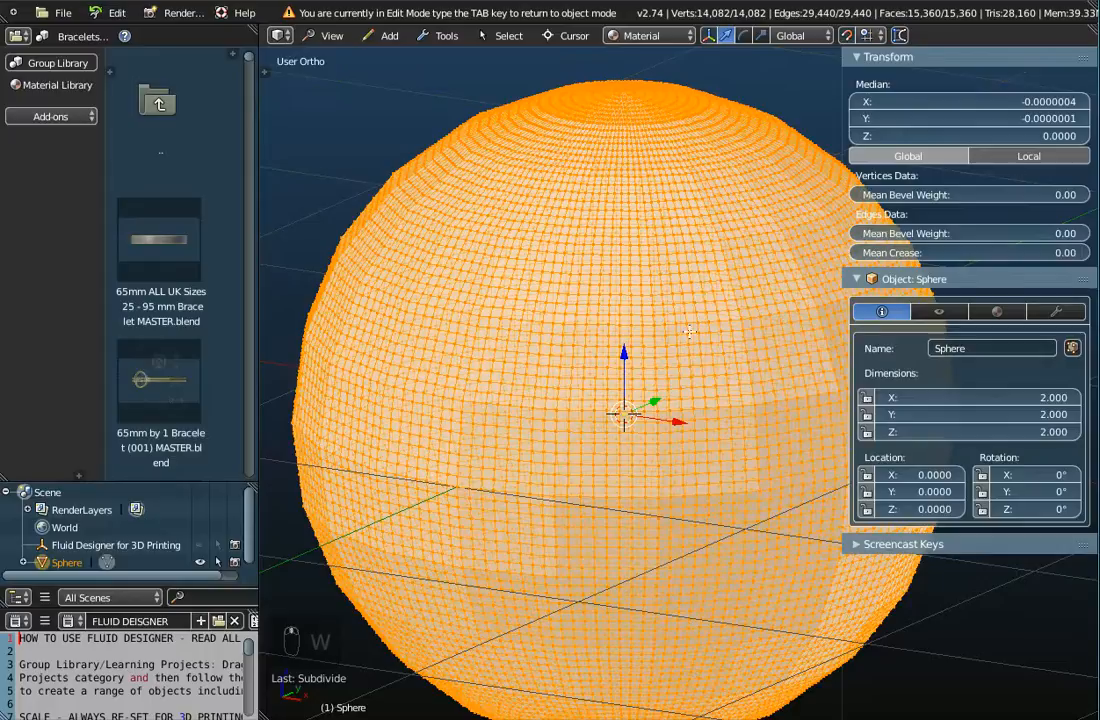
pyautogui.moveTo(698, 315); pyautogui.dragTo(615, 248, button='middle')
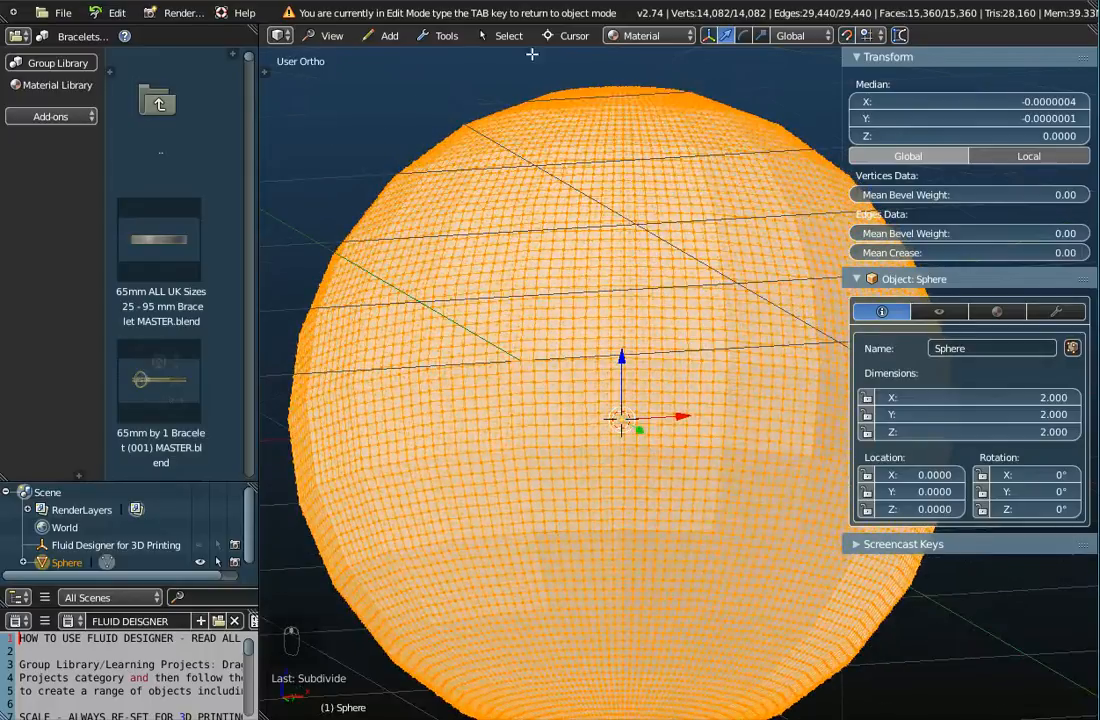
pyautogui.moveTo(420, 105); pyautogui.dragTo(574, 252, button='middle')
pyautogui.scroll(-2, 525, 159)
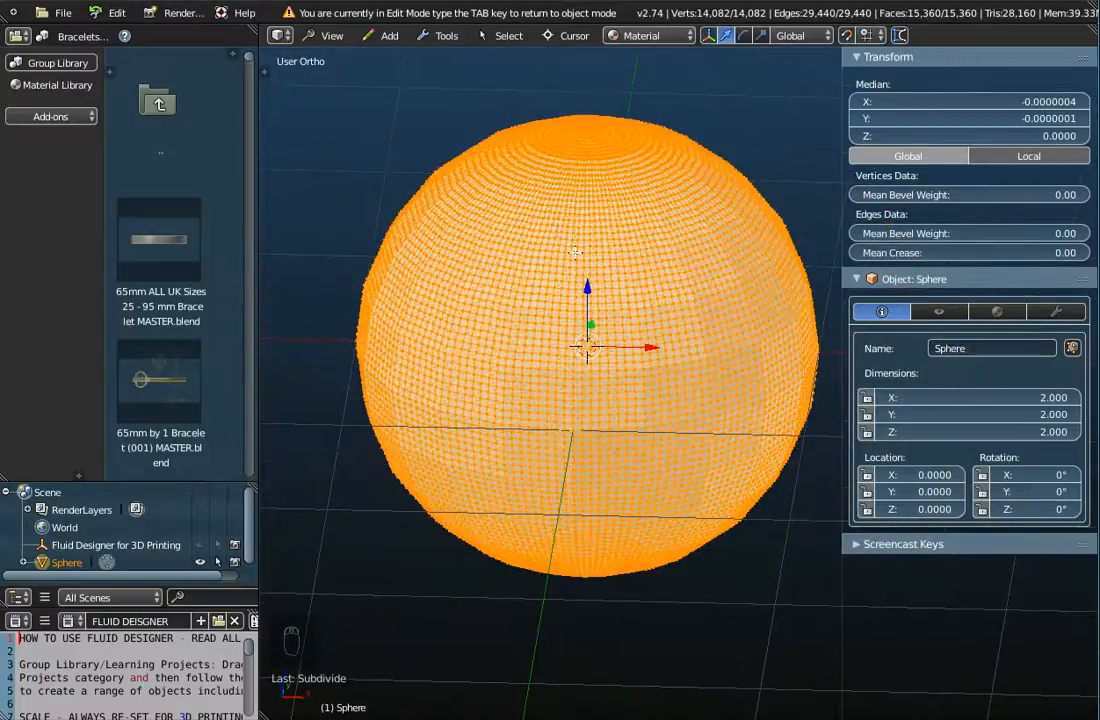
pyautogui.press('w')
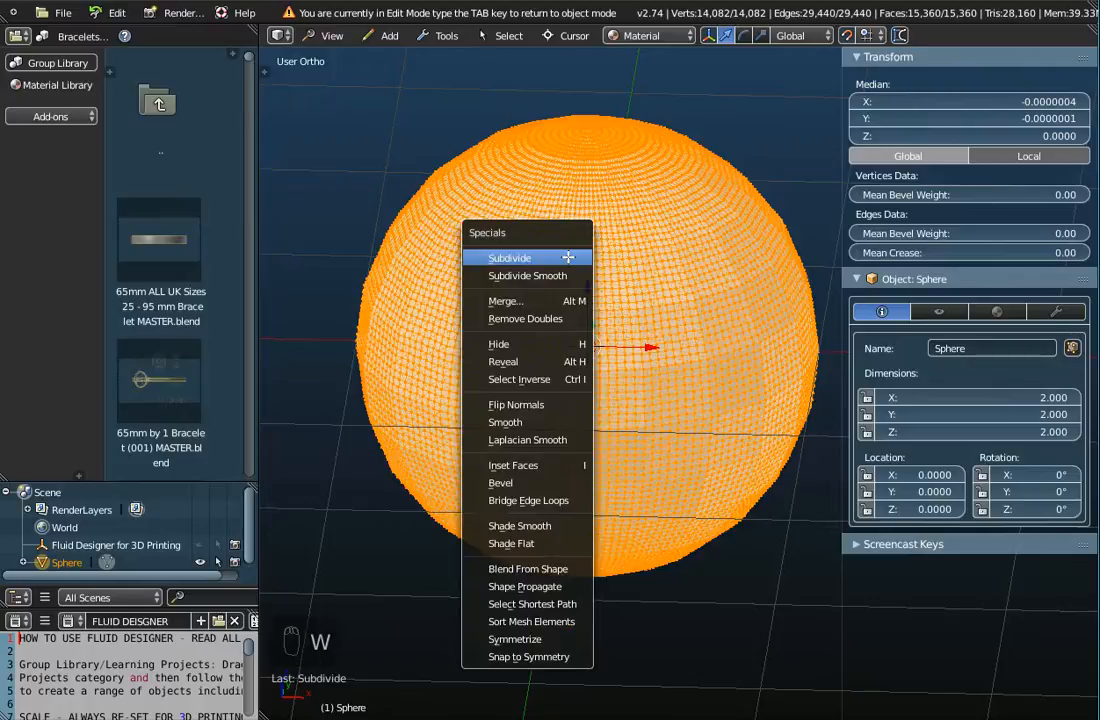
pyautogui.click(521, 424)
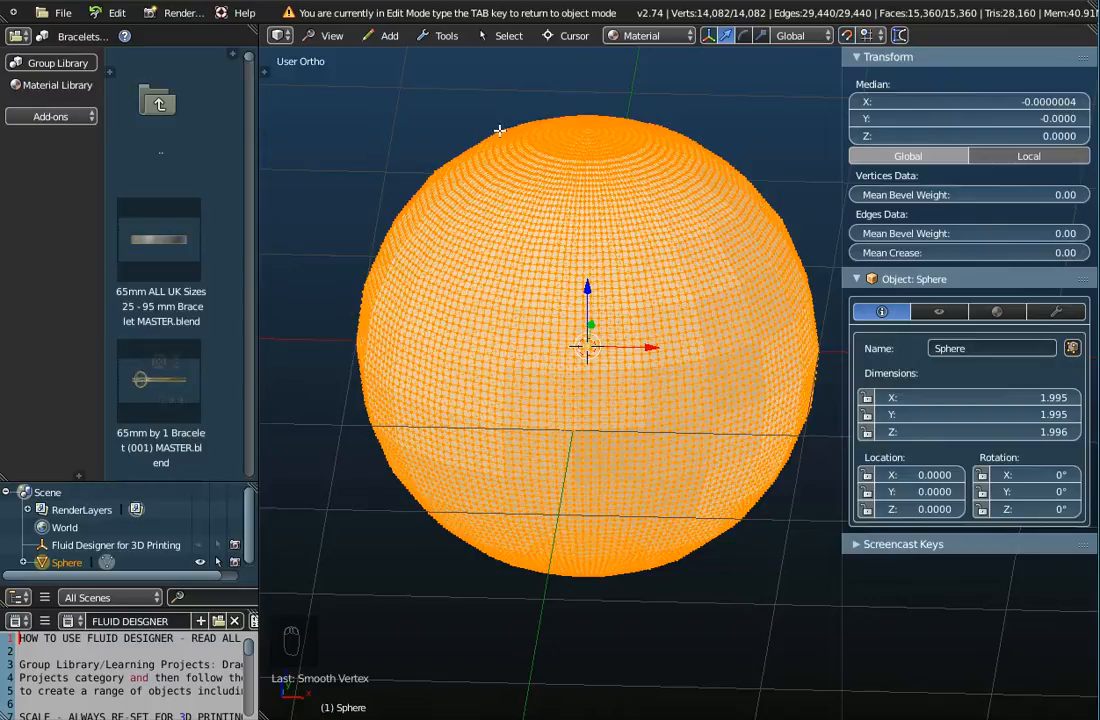
pyautogui.scroll(5, 501, 128)
pyautogui.press('w')
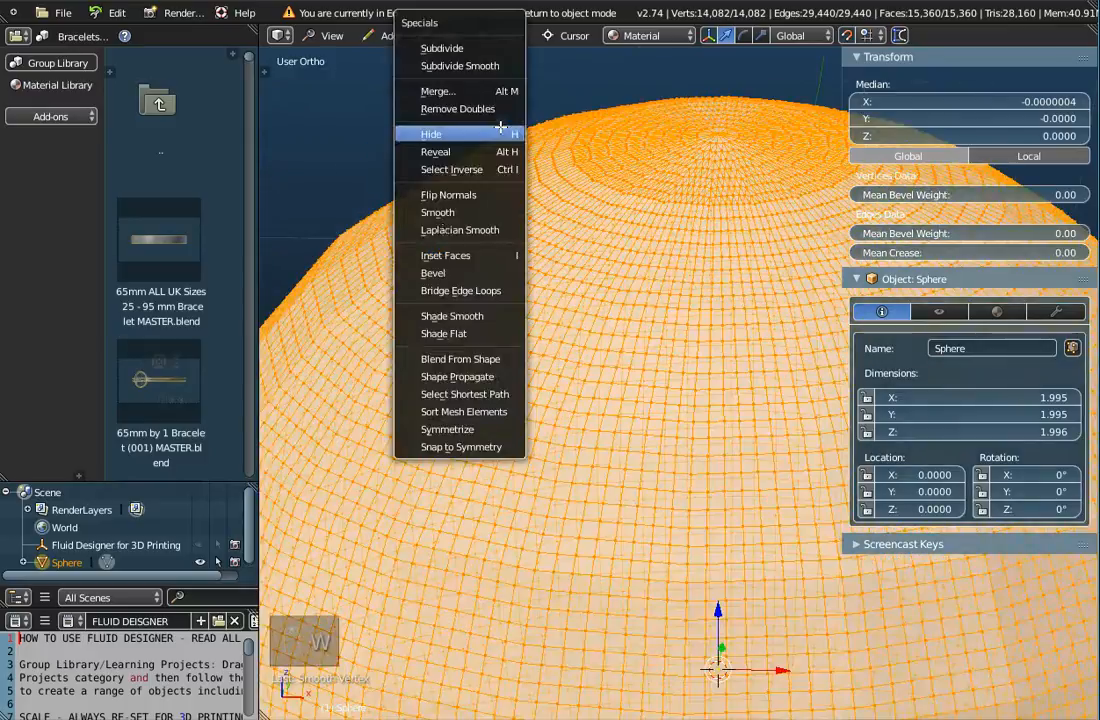
pyautogui.click(447, 211)
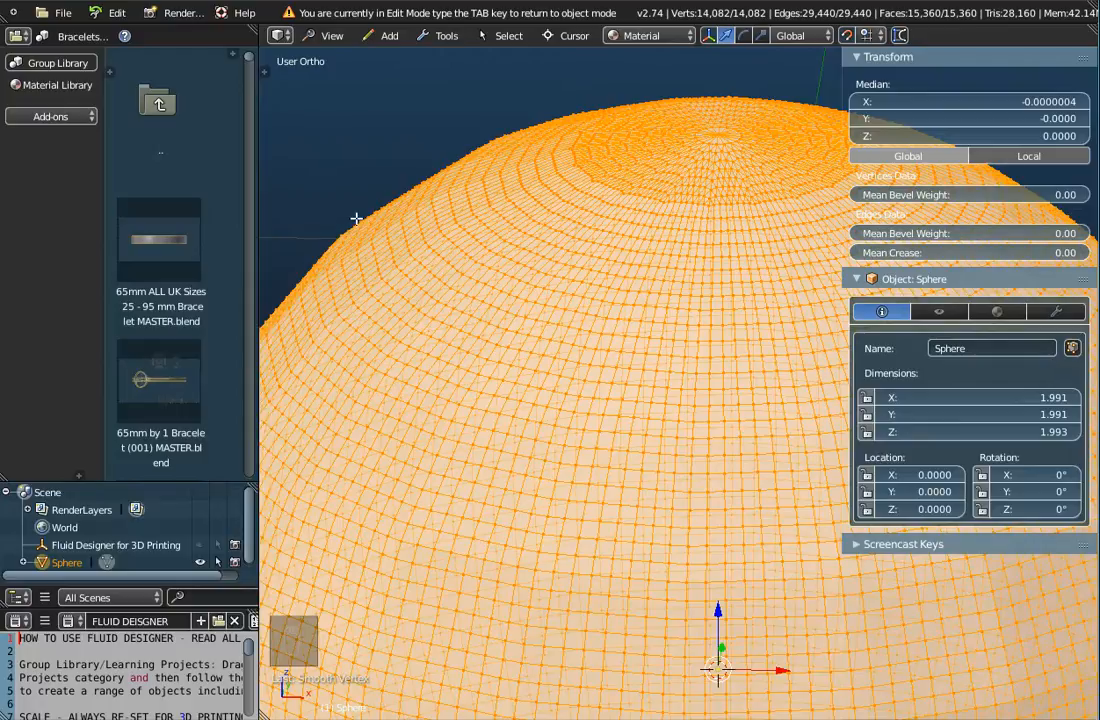
pyautogui.press('w')
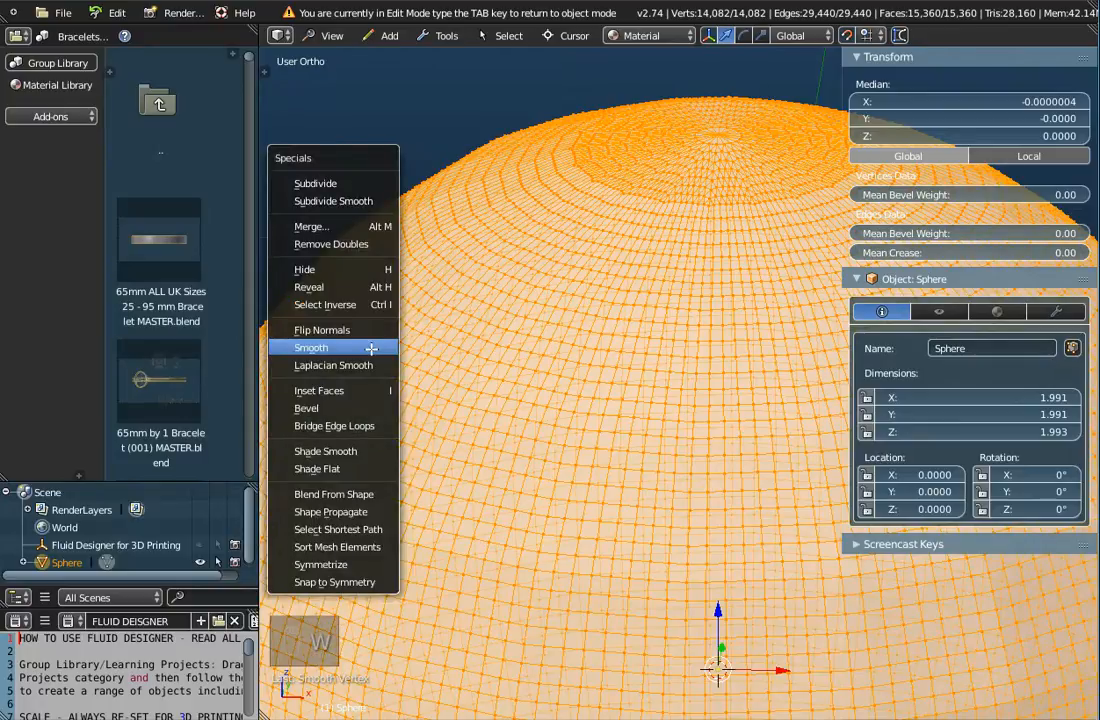
pyautogui.click(371, 348)
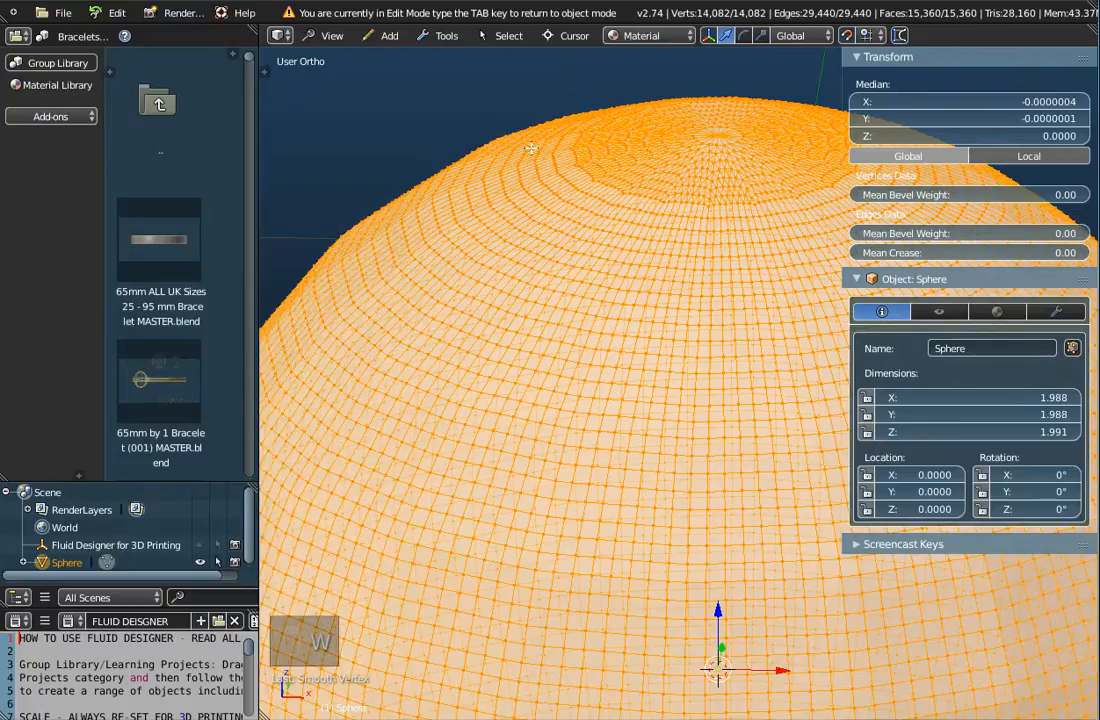
pyautogui.press('w')
pyautogui.click(450, 320)
pyautogui.press('w')
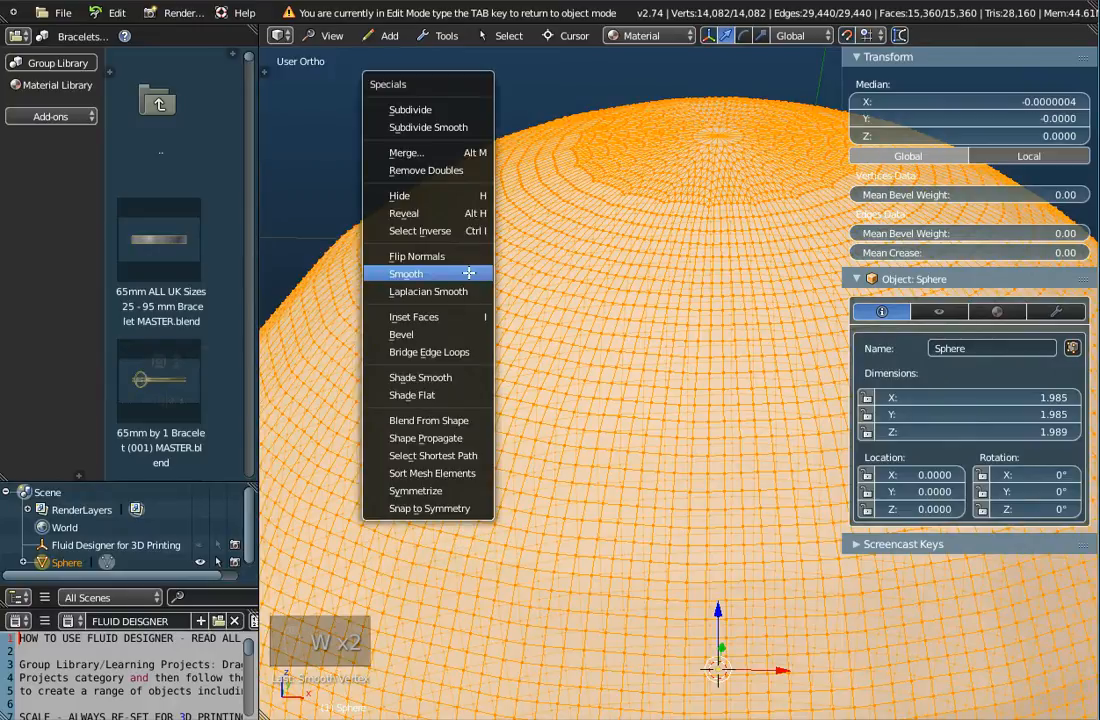
pyautogui.click(469, 273)
pyautogui.scroll(-5, 535, 335)
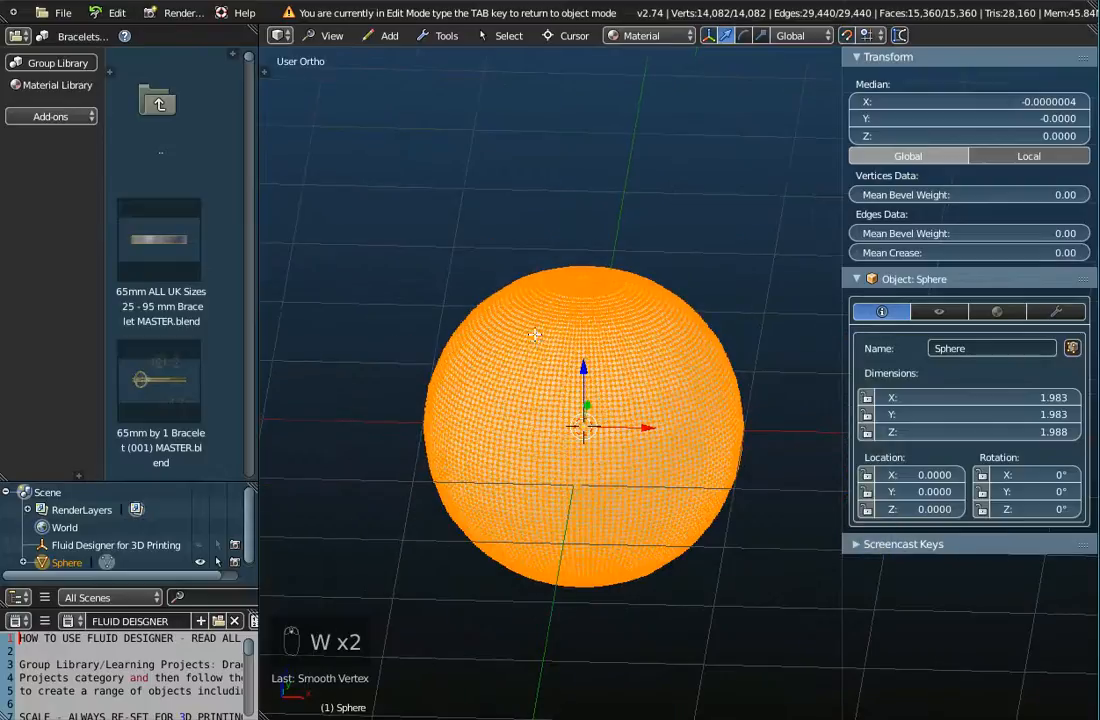
# Return to object mode and examine the smoothed sphere's surface for remaining facets from several angles
pyautogui.moveTo(540, 335); pyautogui.dragTo(484, 369, button='middle')
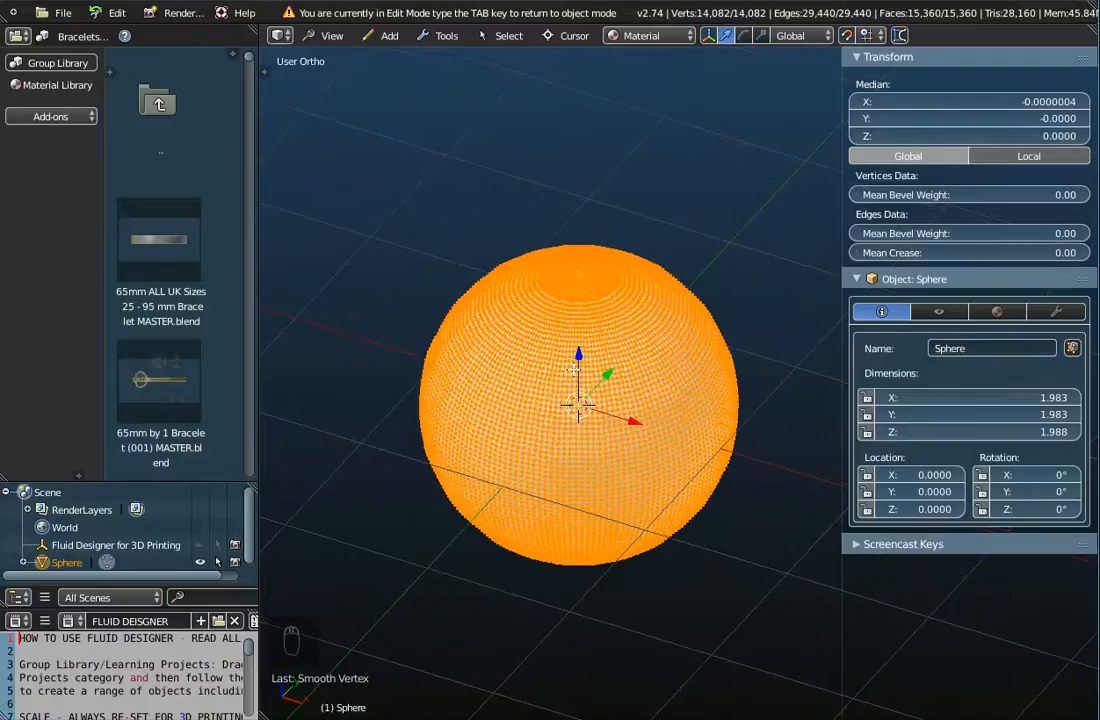
pyautogui.press('Tab')
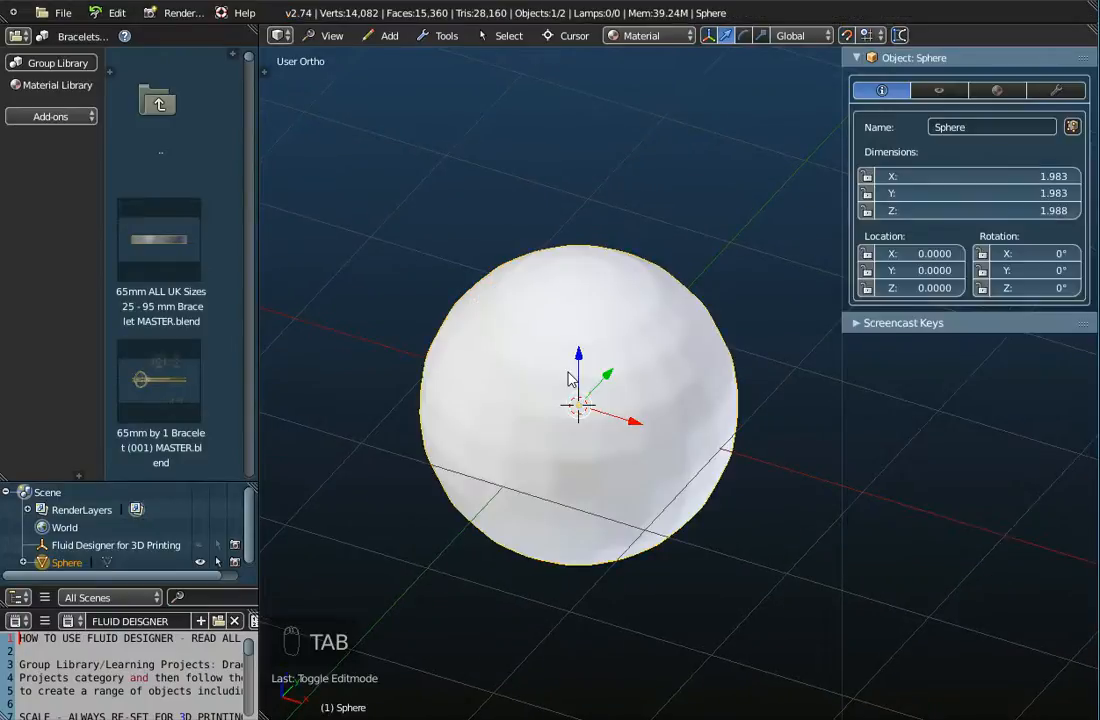
pyautogui.scroll(4, 566, 377)
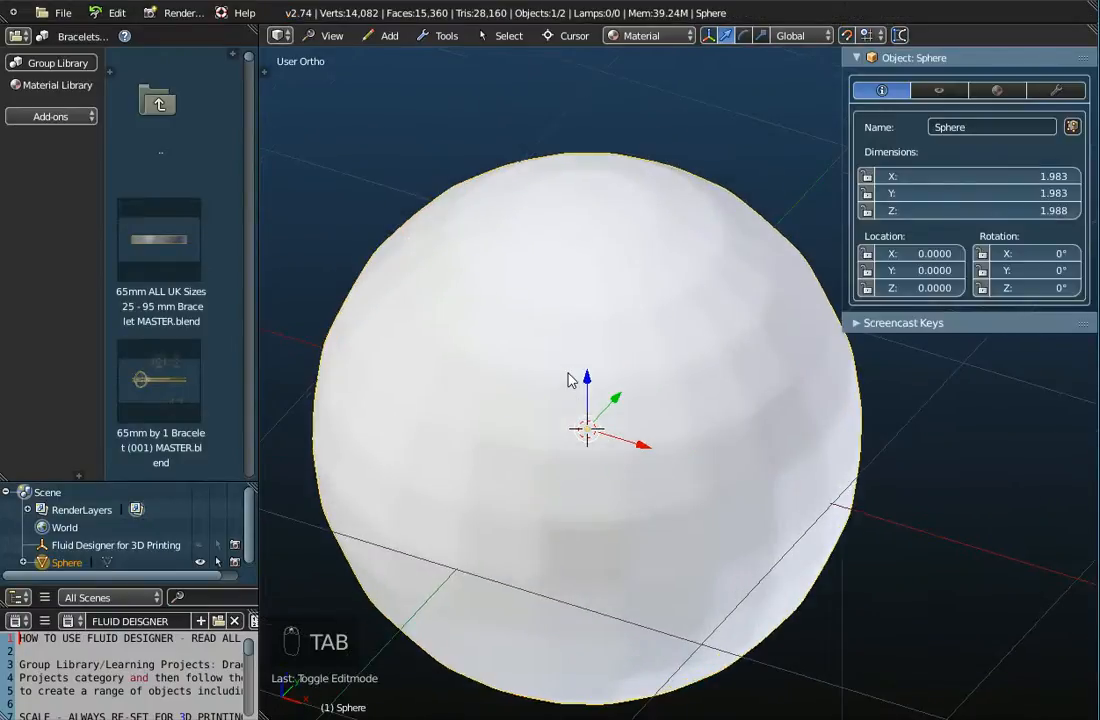
pyautogui.moveTo(572, 378)
pyautogui.mouseDown(button='middle')
pyautogui.moveTo(592, 354)
pyautogui.moveTo(622, 350)
pyautogui.moveTo(590, 374)
pyautogui.mouseUp(button='middle')
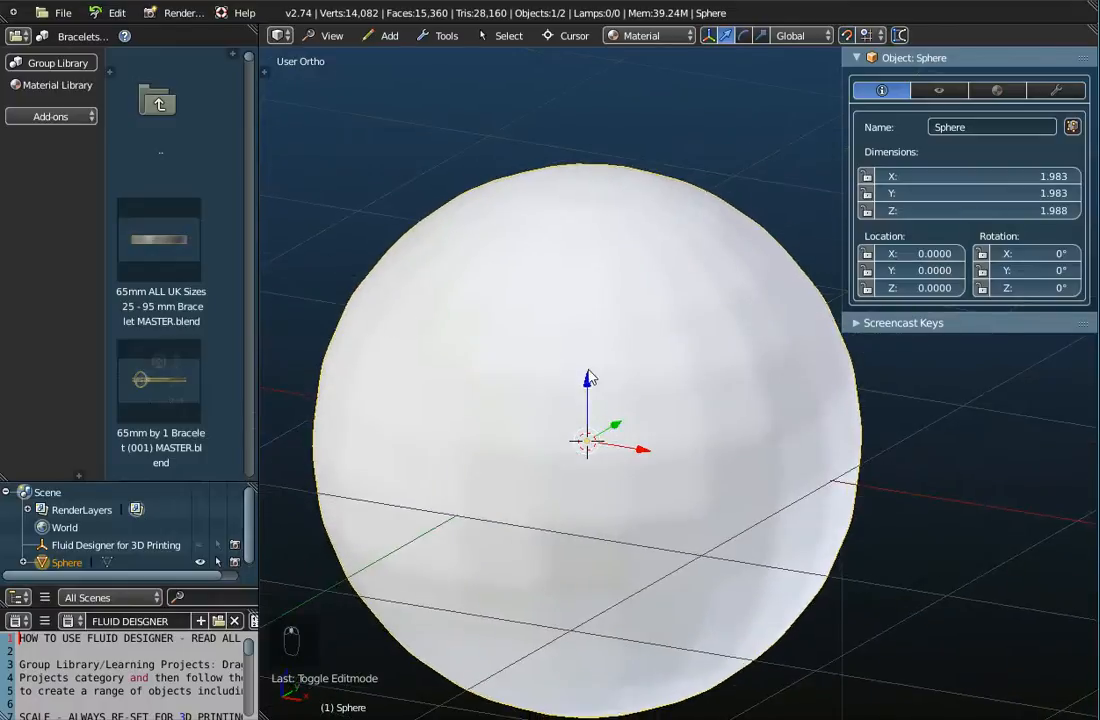
pyautogui.scroll(3, 688, 388)
pyautogui.scroll(-2, 688, 388)
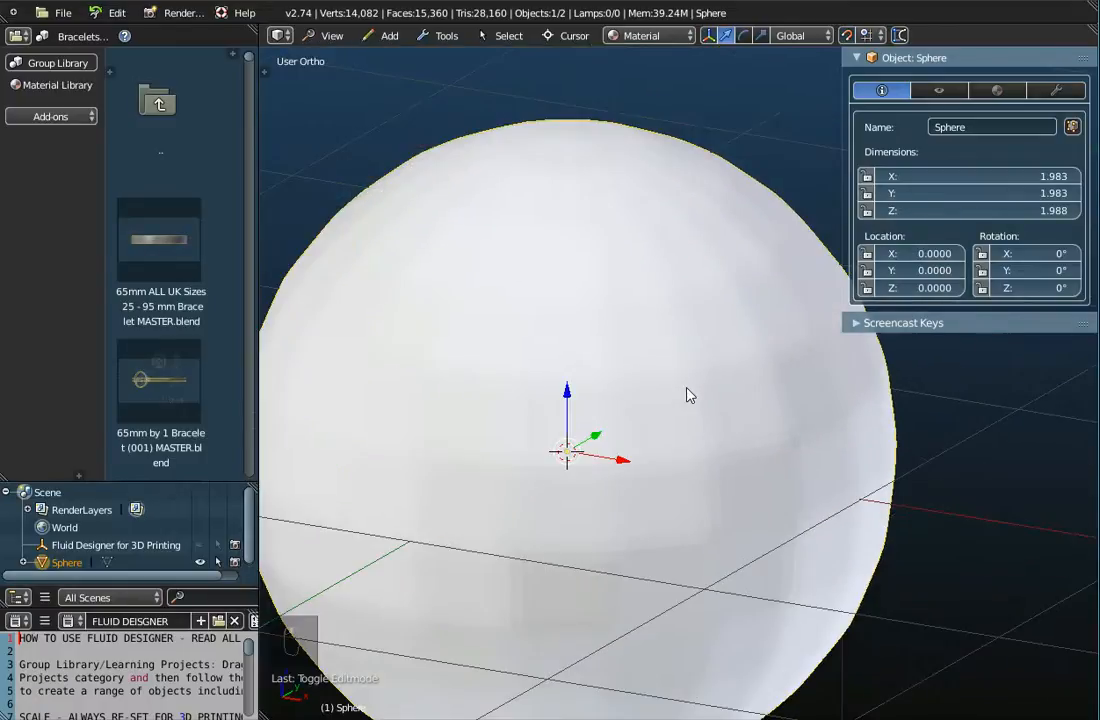
pyautogui.moveTo(673, 413); pyautogui.dragTo(610, 433, button='middle')
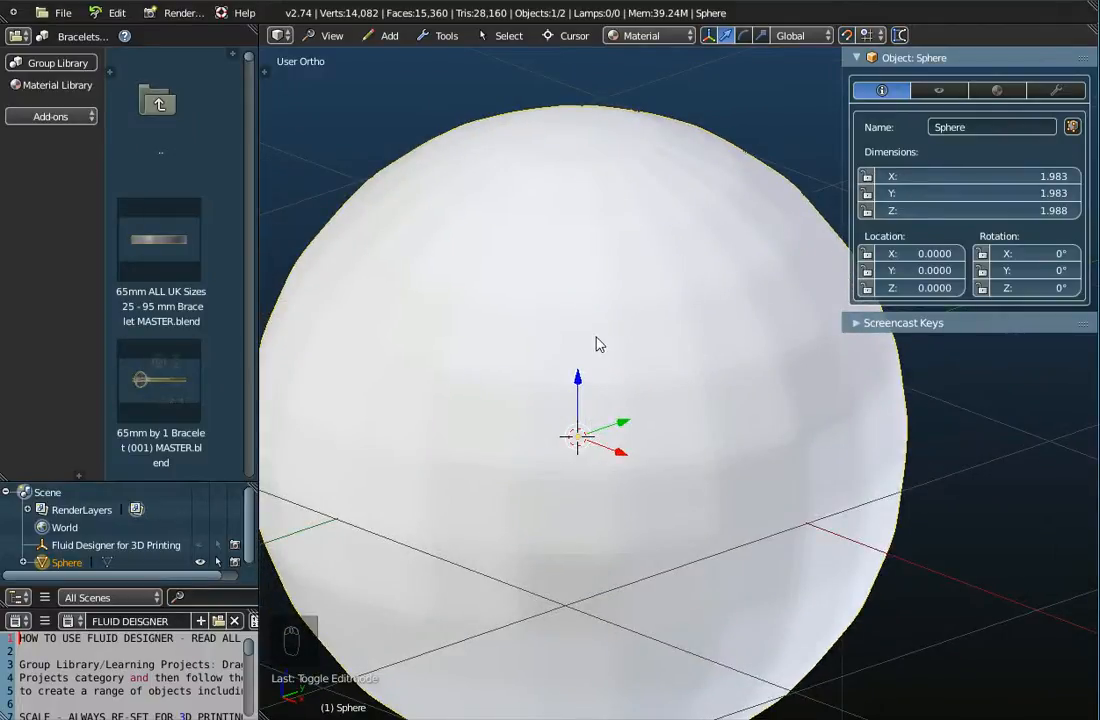
pyautogui.scroll(-2, 665, 489)
pyautogui.moveTo(667, 489); pyautogui.dragTo(648, 502, button='middle')
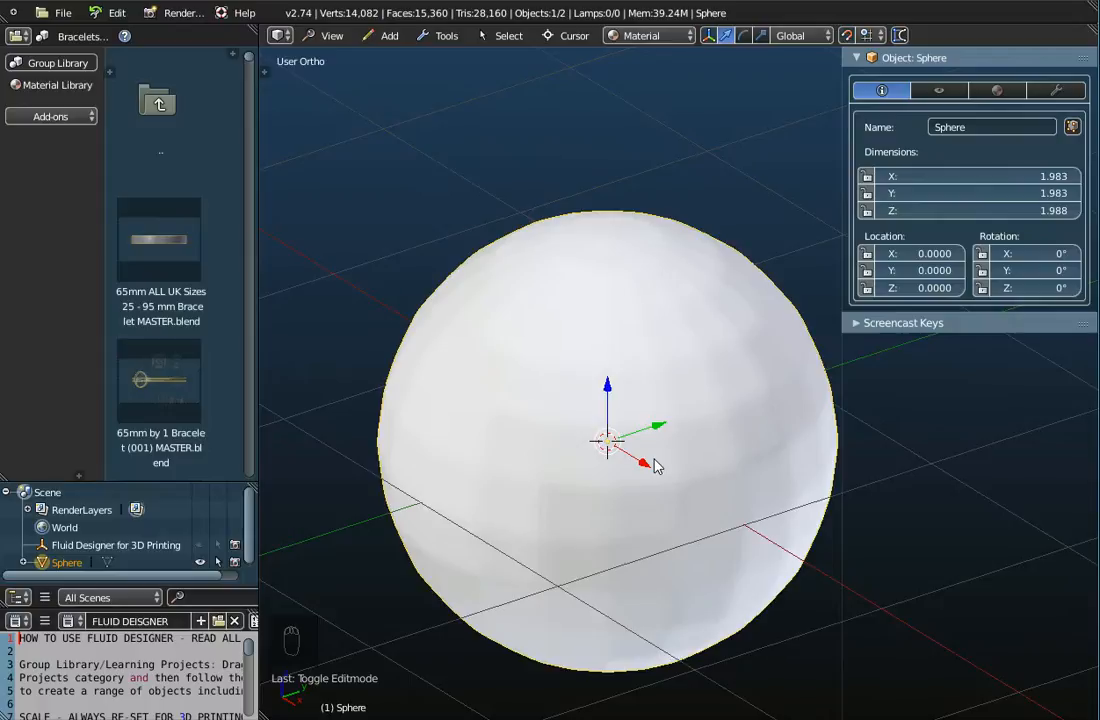
# Smooth all the sphere's vertices six more times in edit mode, and inspect the surface in object mode
pyautogui.press('Tab')
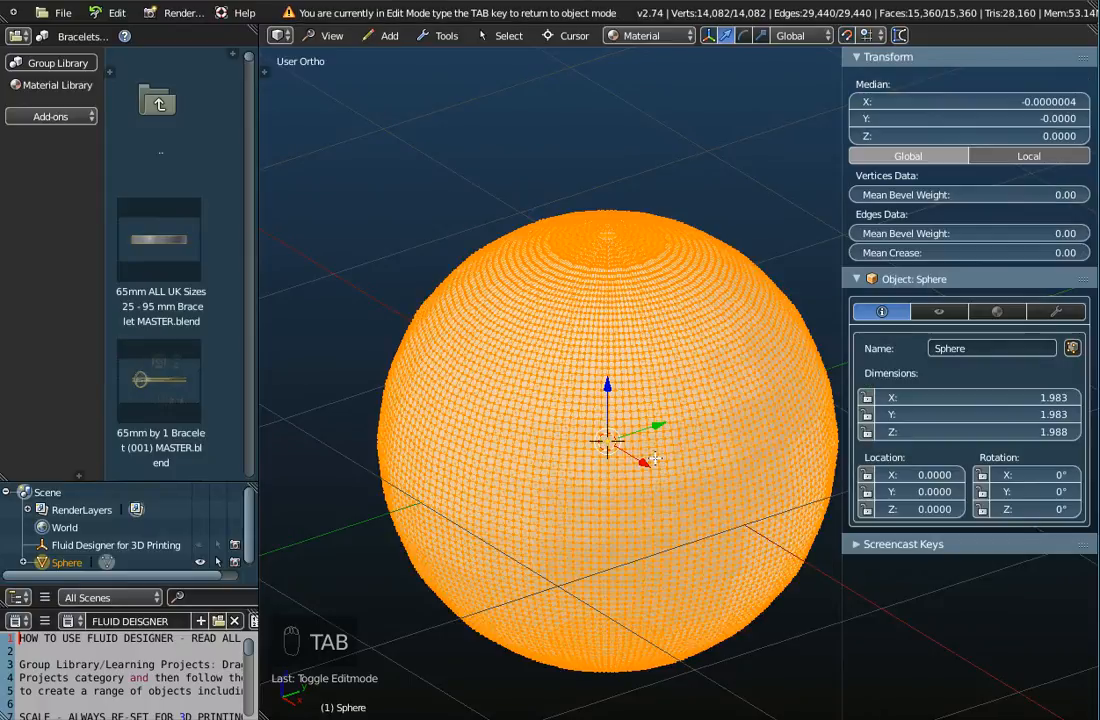
pyautogui.press('w')
pyautogui.click(640, 462)
pyautogui.press('w')
pyautogui.click(640, 463)
pyautogui.press('w')
pyautogui.click(640, 463)
pyautogui.press('w')
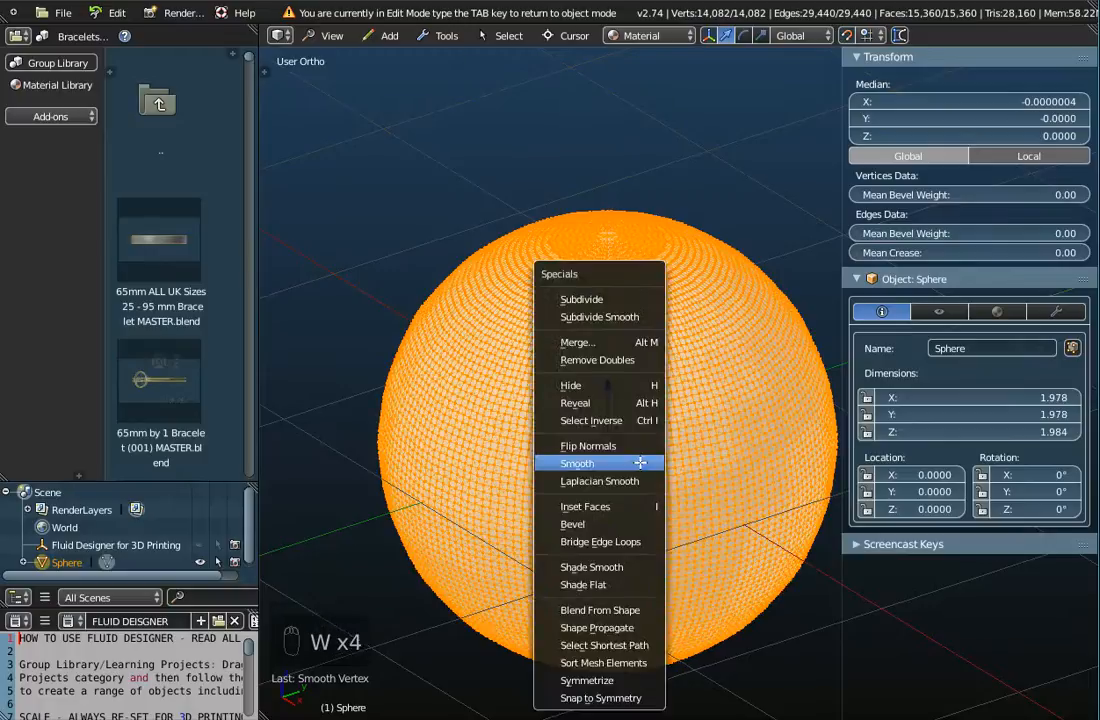
pyautogui.click(640, 463)
pyautogui.press('w')
pyautogui.click(640, 463)
pyautogui.press('w')
pyautogui.click(640, 463)
pyautogui.press('Tab')
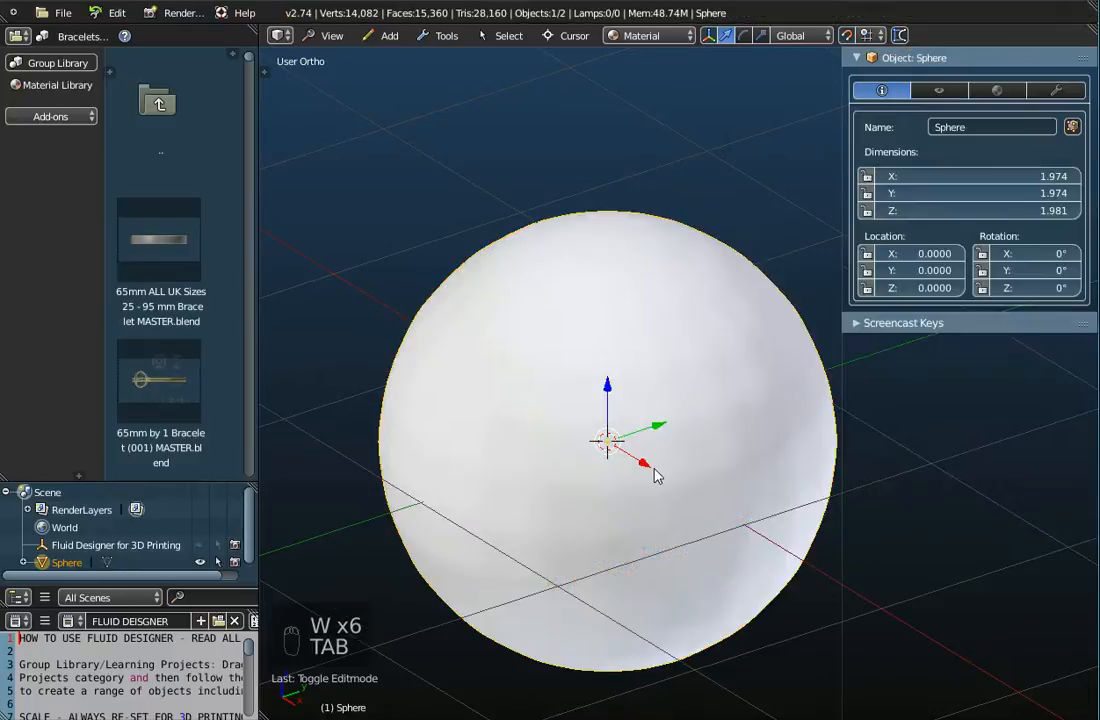
pyautogui.scroll(4, 722, 415)
pyautogui.scroll(-3, 725, 409)
pyautogui.moveTo(724, 410); pyautogui.dragTo(634, 392, button='middle')
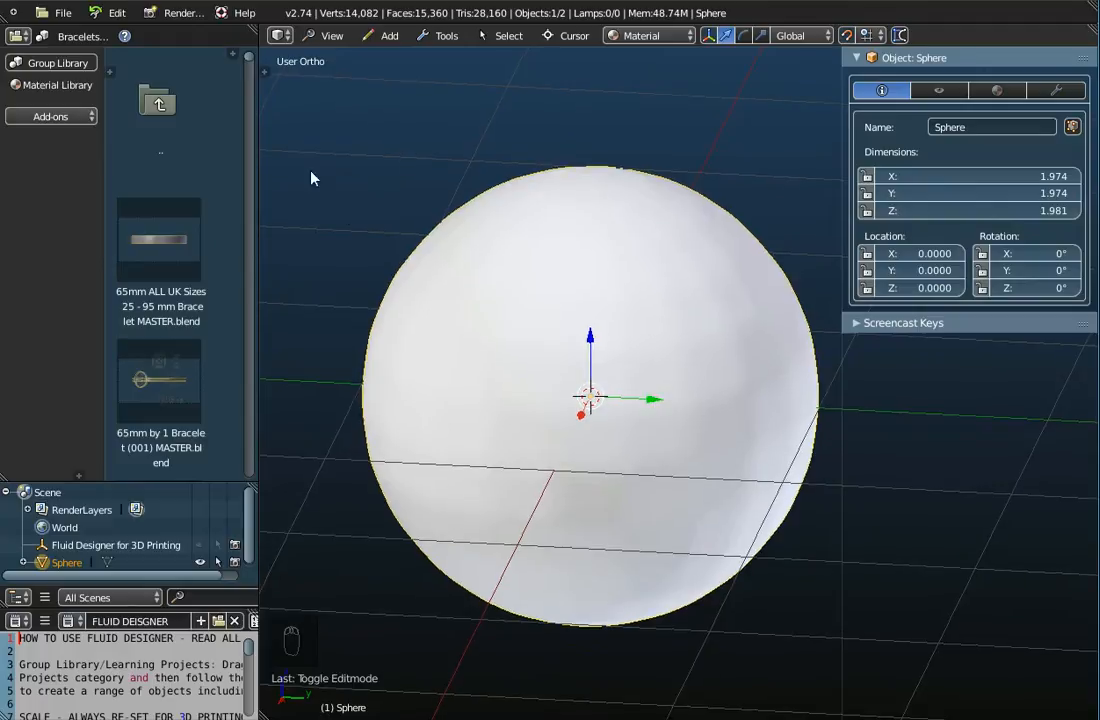
# Show the tool shelf and delete the smoothed sphere from the scene
pyautogui.click(268, 67)
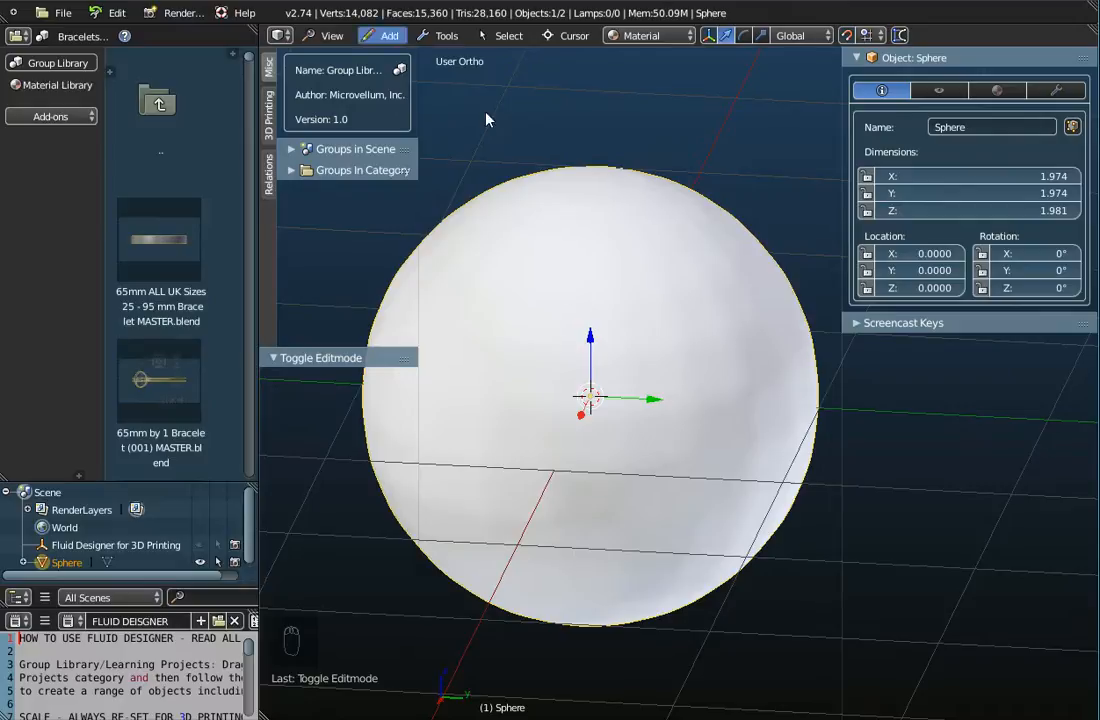
pyautogui.press('x')
pyautogui.click(570, 296)
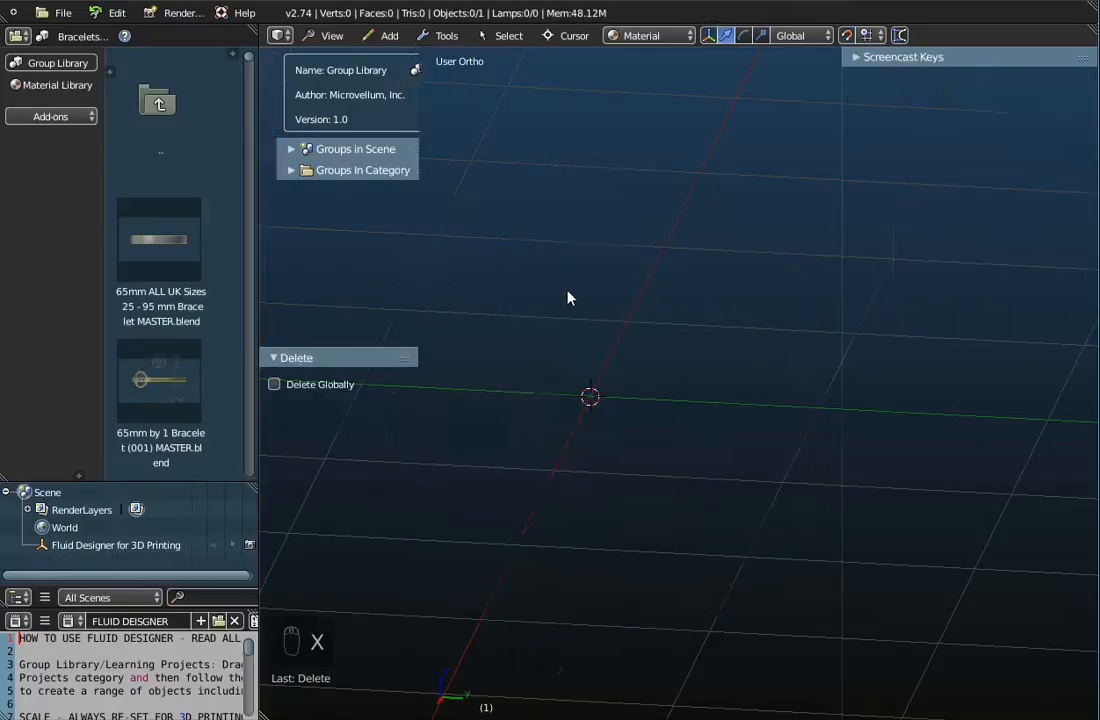
# Add a new UV sphere with 20 segments, 12 rings and a size of 1.000
pyautogui.click(391, 38)
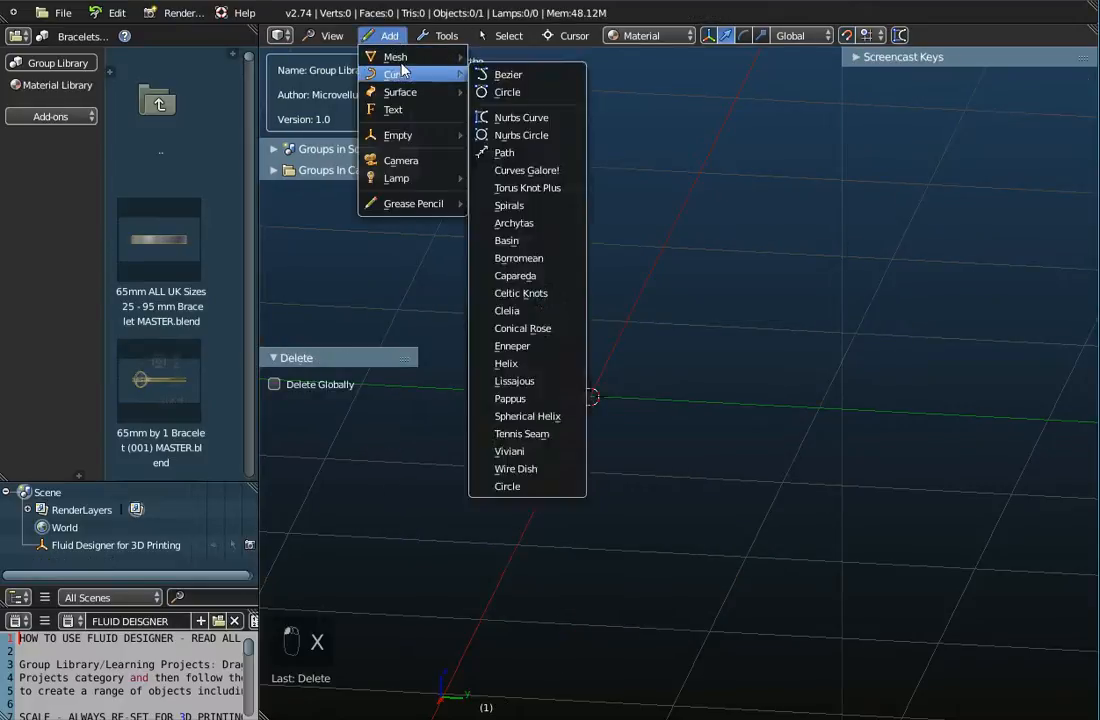
pyautogui.moveTo(395, 57)
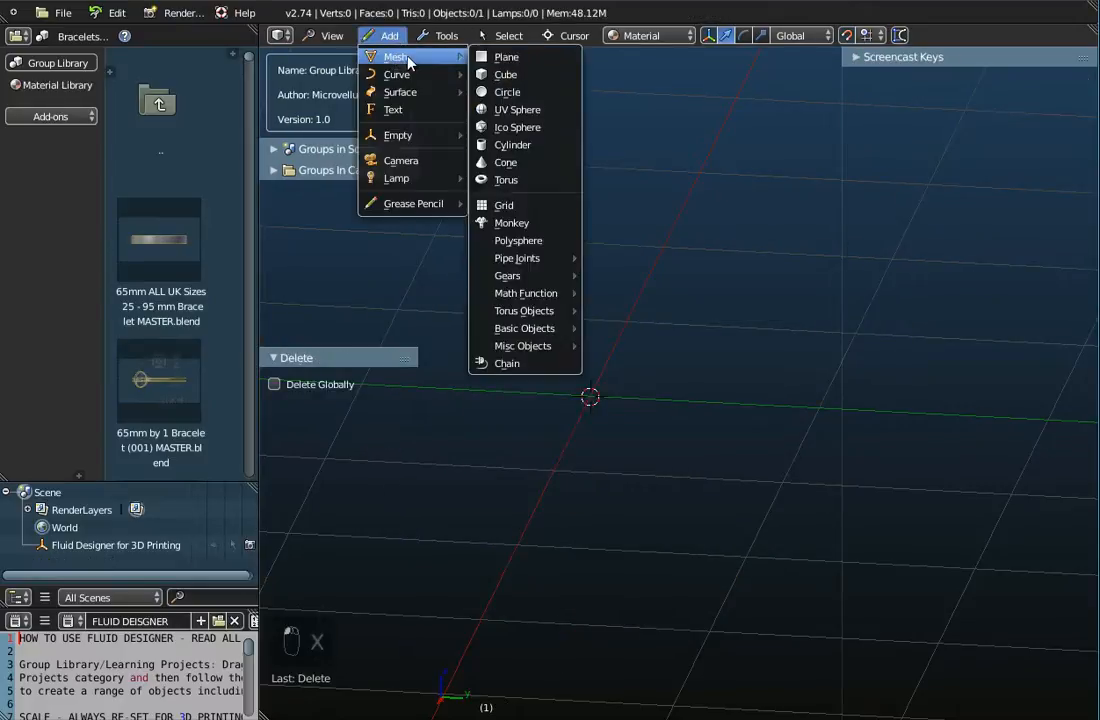
pyautogui.click(521, 110)
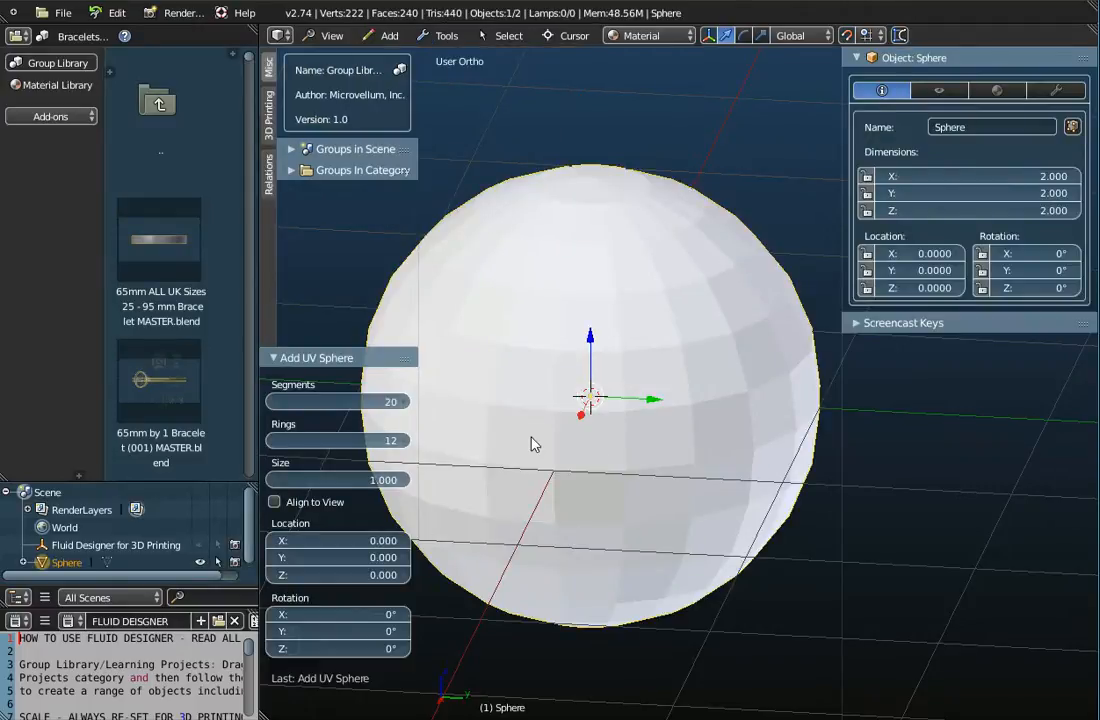
pyautogui.scroll(-3, 618, 428)
pyautogui.scroll(3, 625, 422)
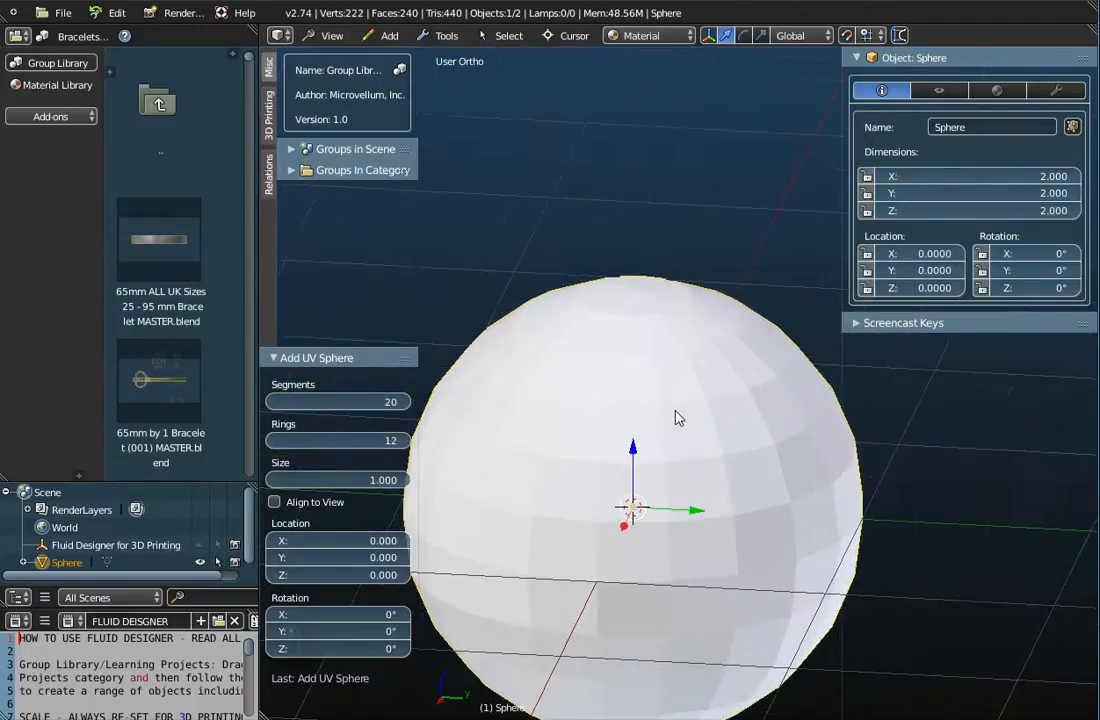
pyautogui.scroll(-1, 669, 393)
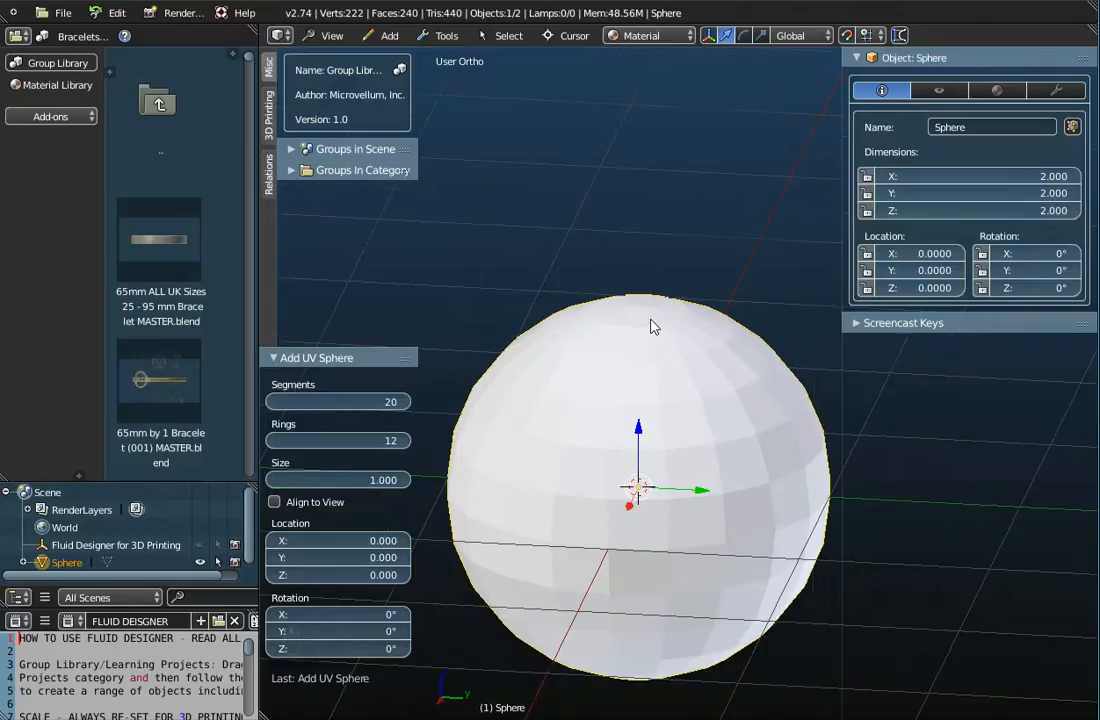
# Enter edit mode on the new sphere and select only the vertex at its top pole
pyautogui.press('Tab')
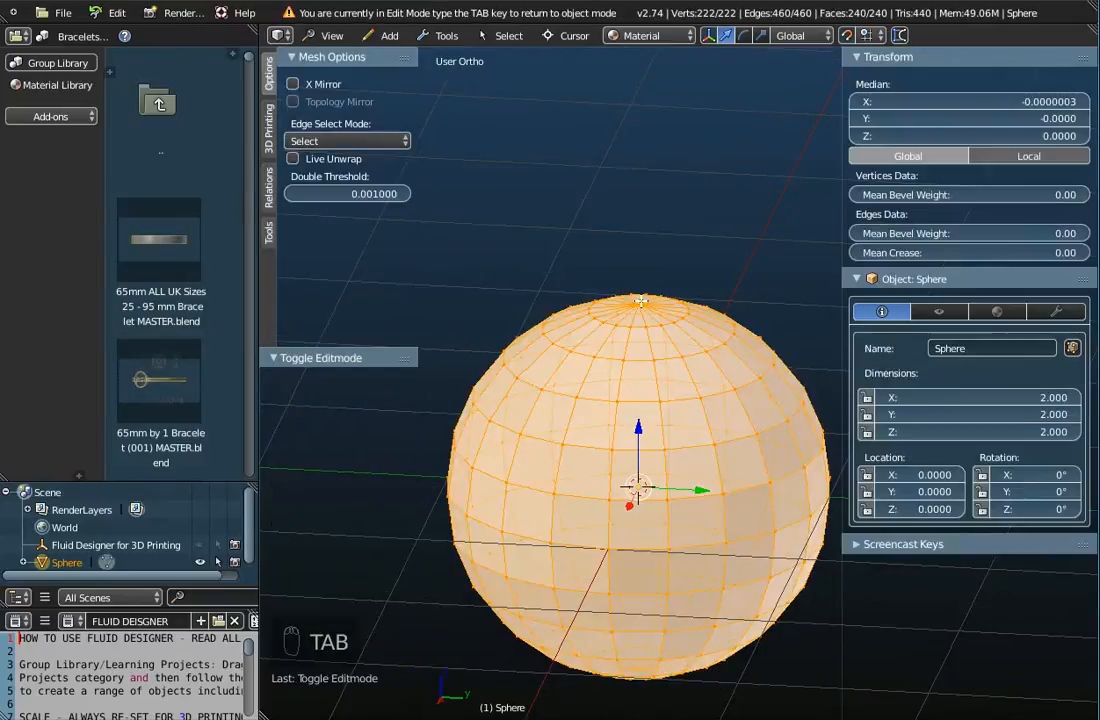
pyautogui.rightClick(640, 300)
pyautogui.scroll(-3, 655, 443)
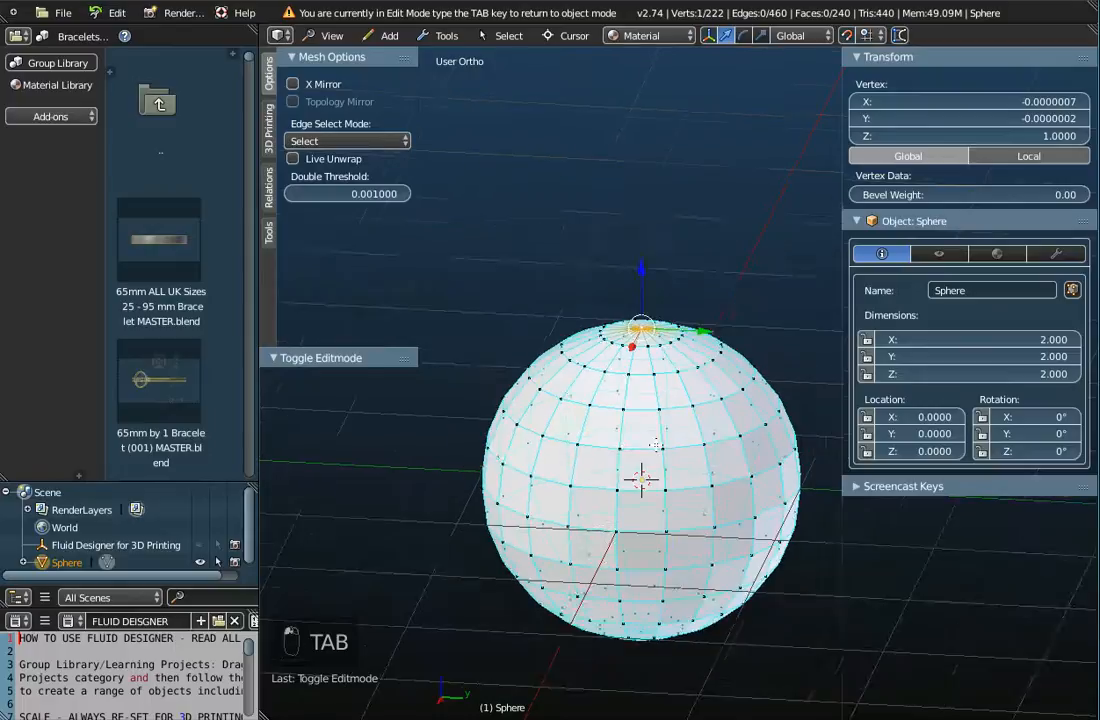
pyautogui.scroll(2, 650, 350)
pyautogui.scroll(3, 647, 305)
pyautogui.scroll(-3, 647, 305)
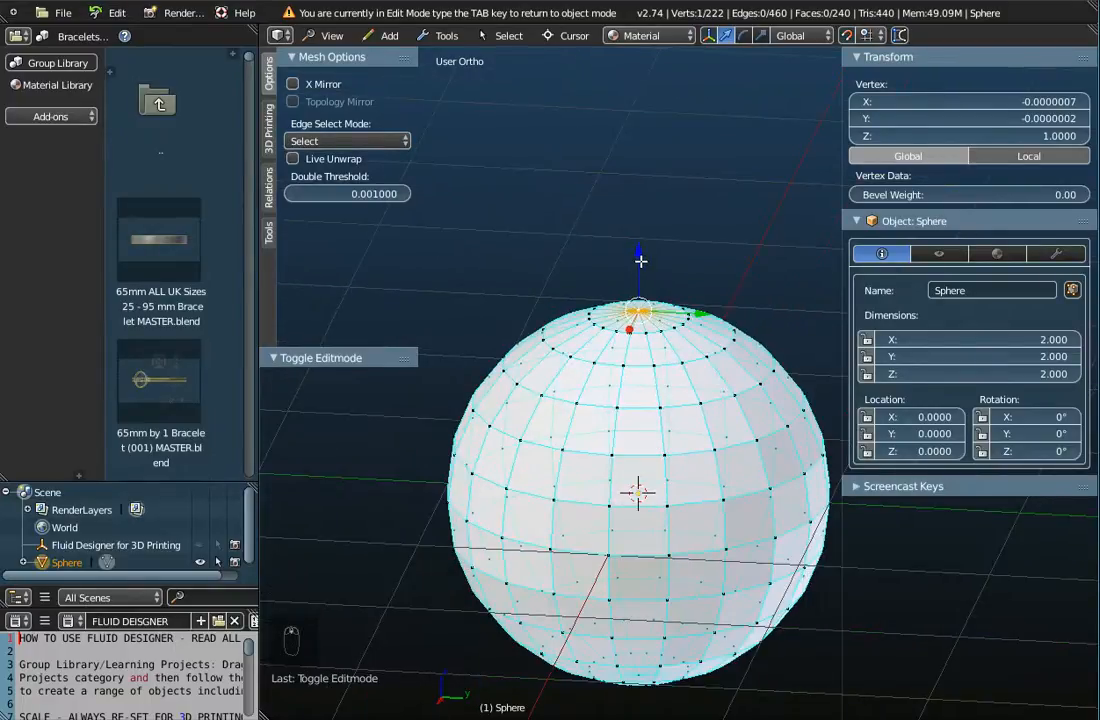
# Raise the top vertex 1.000 along Z with proportional editing enabled, using Smooth falloff and a proportional size of 1.100
pyautogui.moveTo(639, 252); pyautogui.dragTo(655, 212)
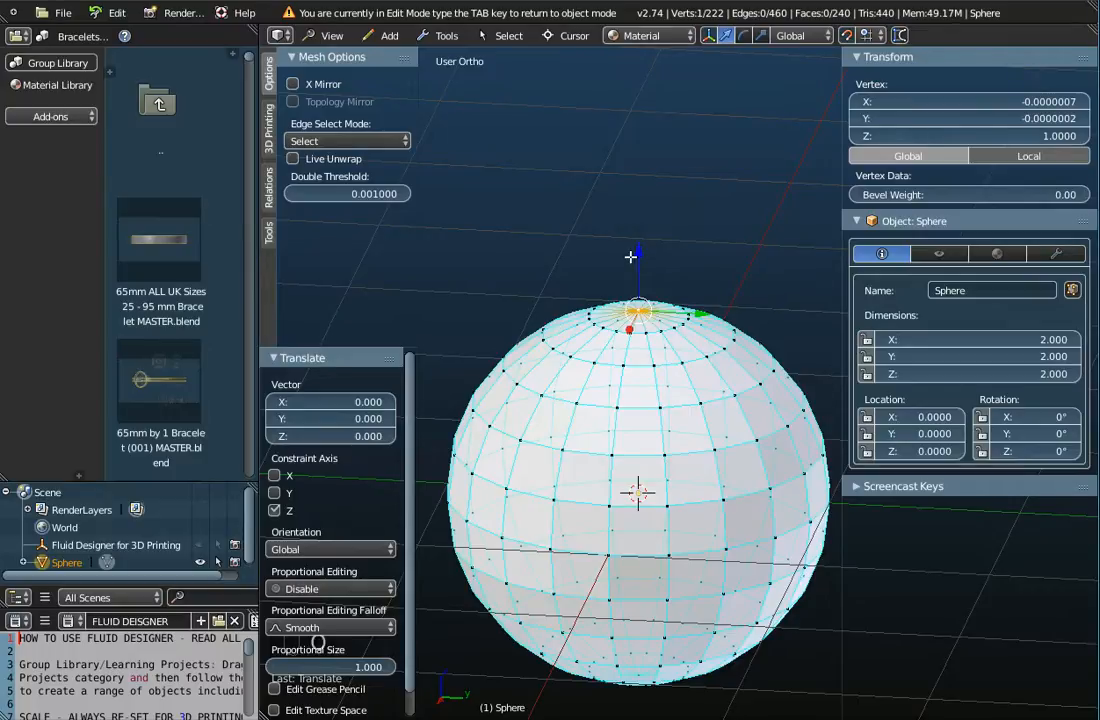
pyautogui.moveTo(636, 250); pyautogui.dragTo(643, 128)
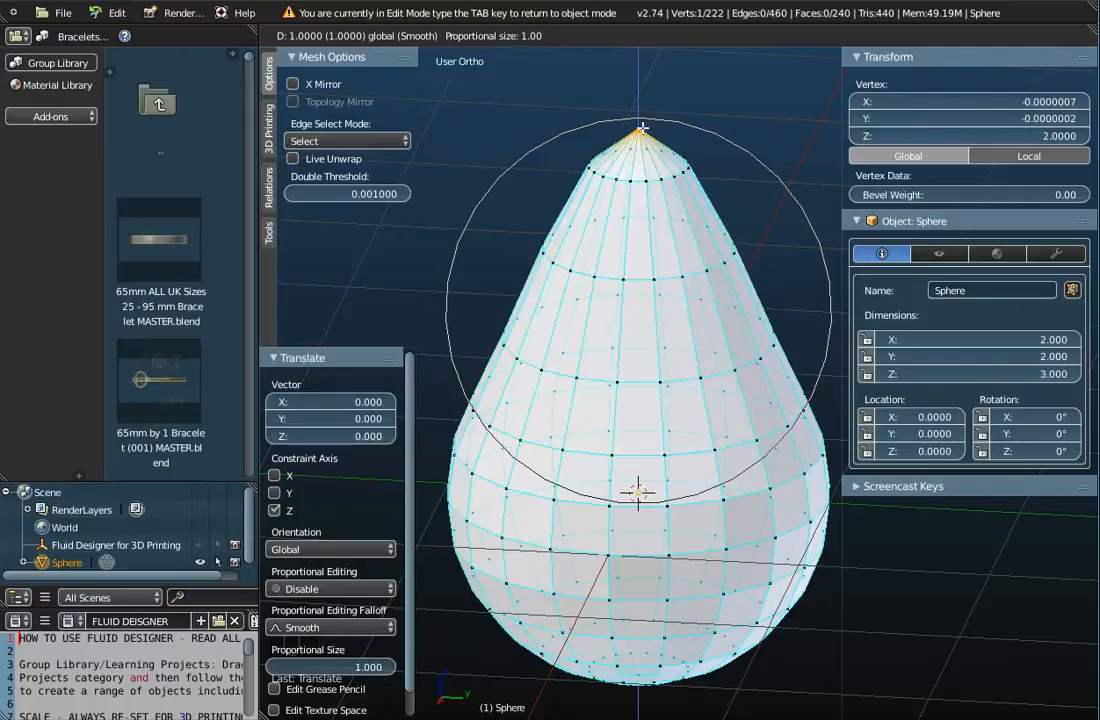
pyautogui.scroll(10, 643, 128)
pyautogui.scroll(-5, 643, 128)
pyautogui.scroll(-6, 643, 128)
pyautogui.moveTo(643, 128)
pyautogui.mouseDown()
pyautogui.moveTo(656, 168)
pyautogui.moveTo(659, 125)
pyautogui.mouseUp()
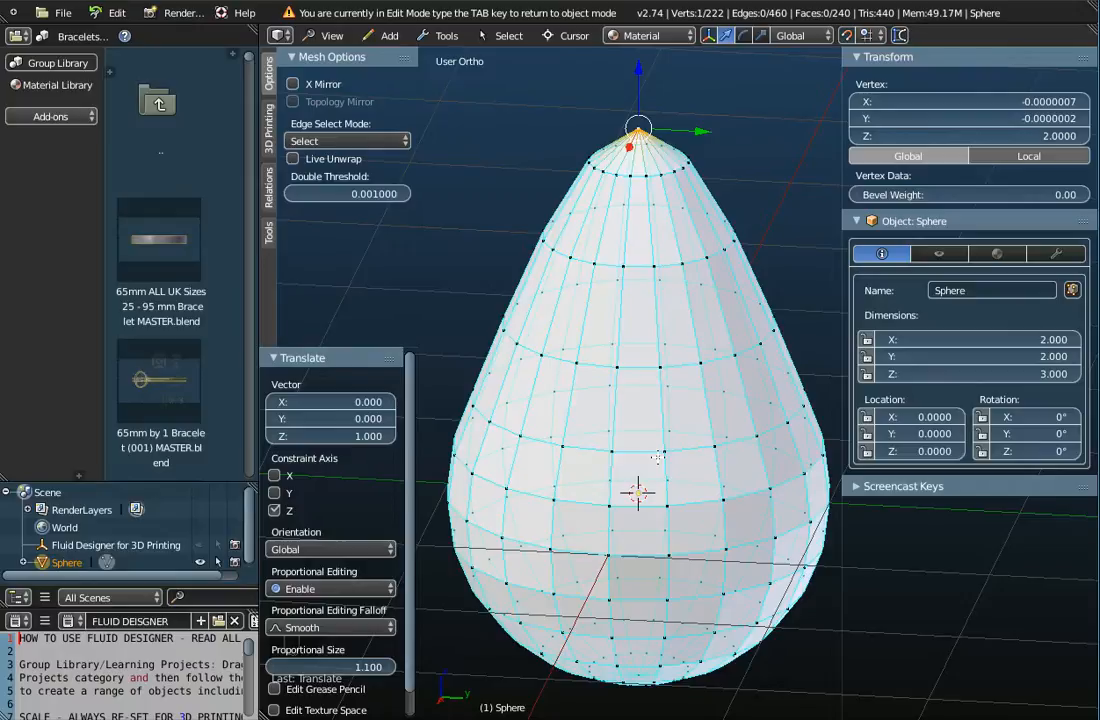
# Deselect all vertices of the stretched sphere and return to object mode to view its faceted surface
pyautogui.press('a')
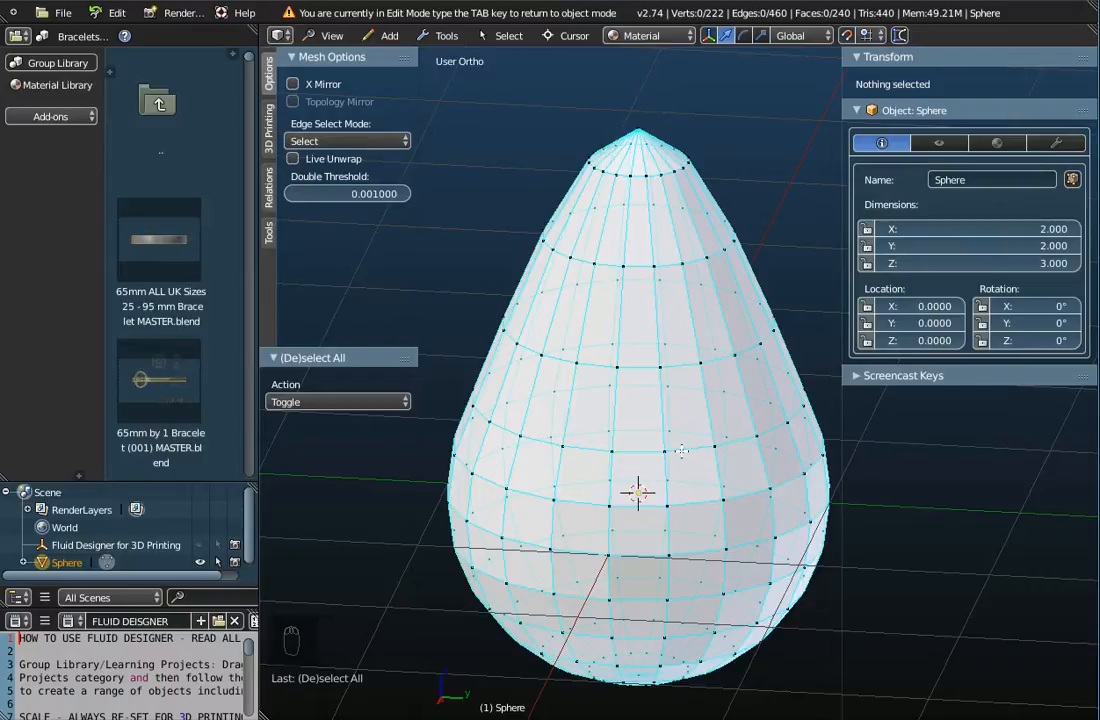
pyautogui.press('Tab')
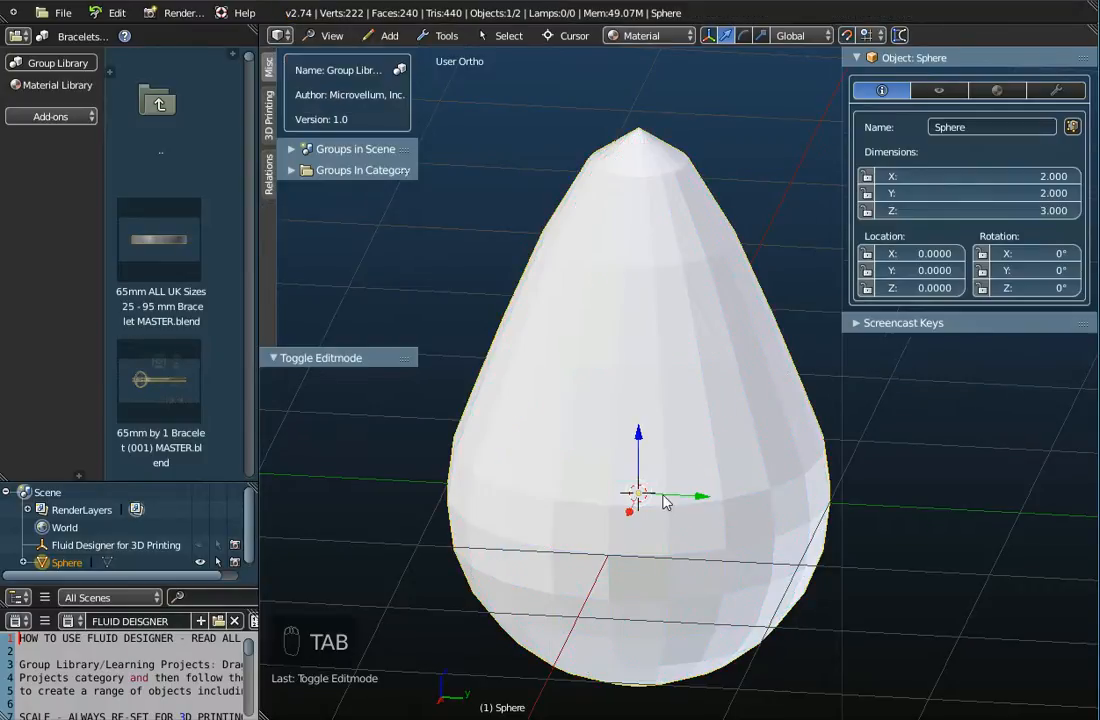
pyautogui.rightClick(695, 506)
pyautogui.moveTo(625, 446); pyautogui.dragTo(605, 406, button='middle')
pyautogui.scroll(-2, 622, 459)
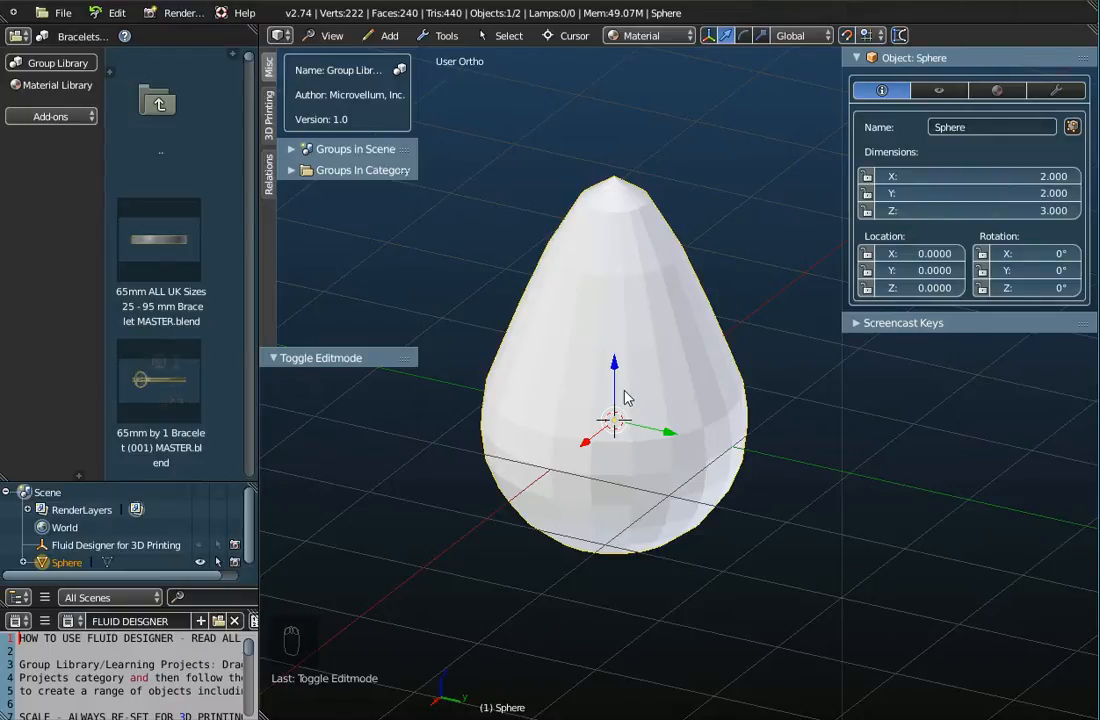
pyautogui.press('Tab')
pyautogui.press('a')
pyautogui.press('a')
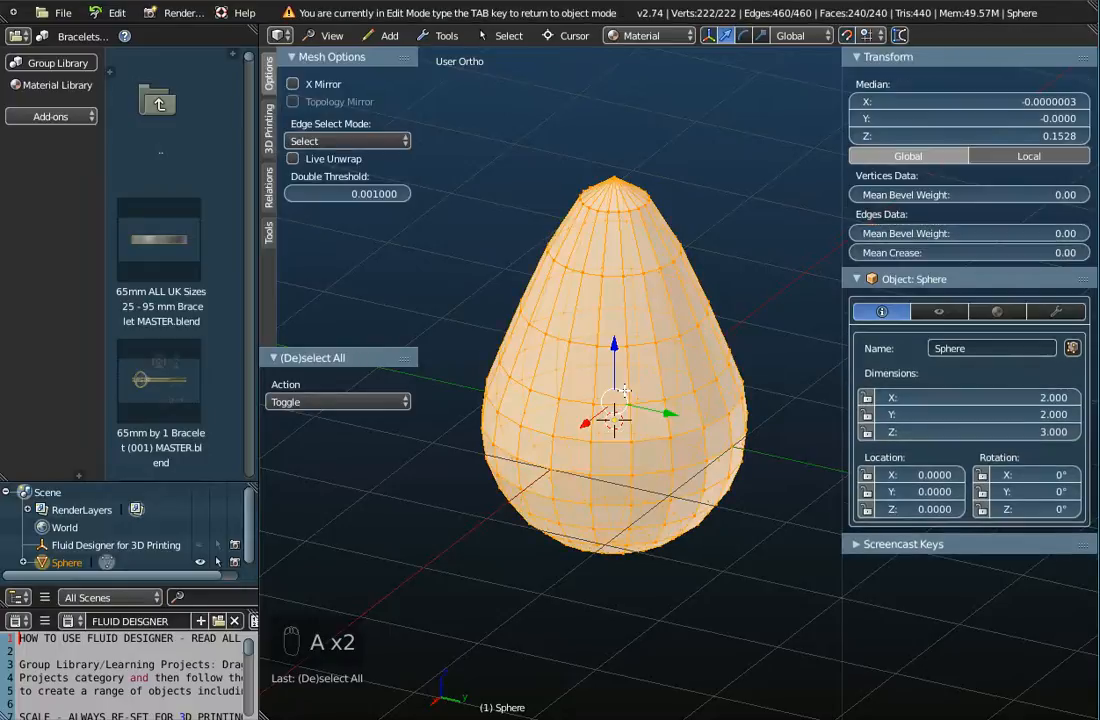
pyautogui.press('w')
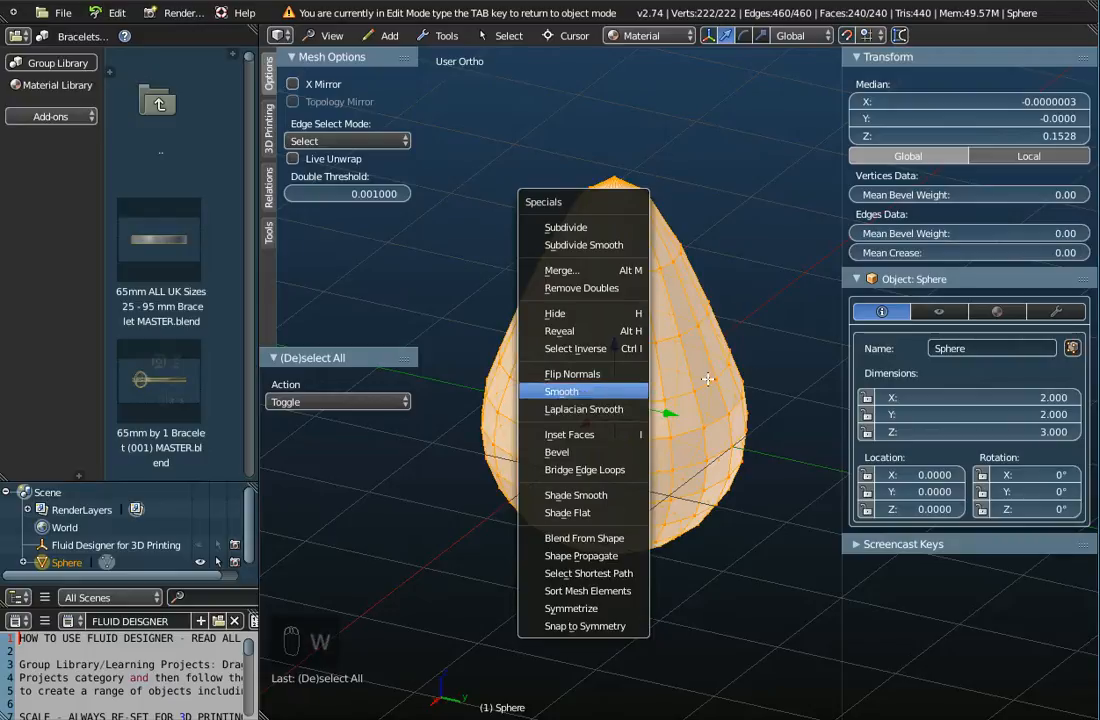
pyautogui.press('Tab')
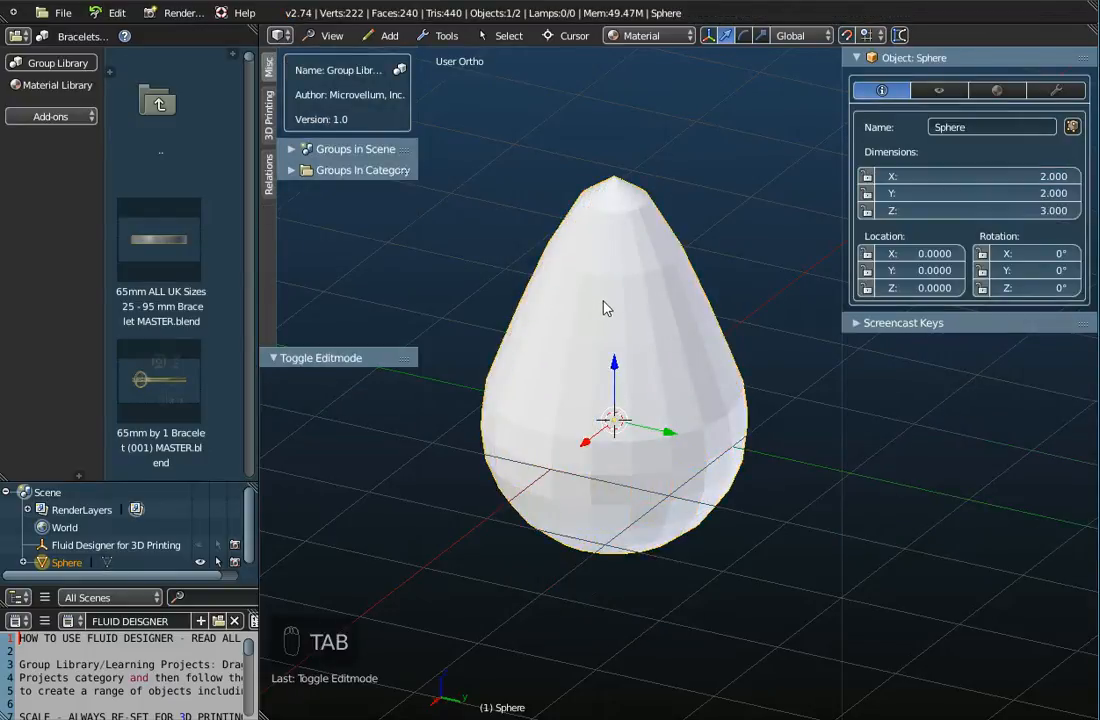
# Add a Subsurf modifier to the stretched sphere and remove it again
pyautogui.click(1057, 92)
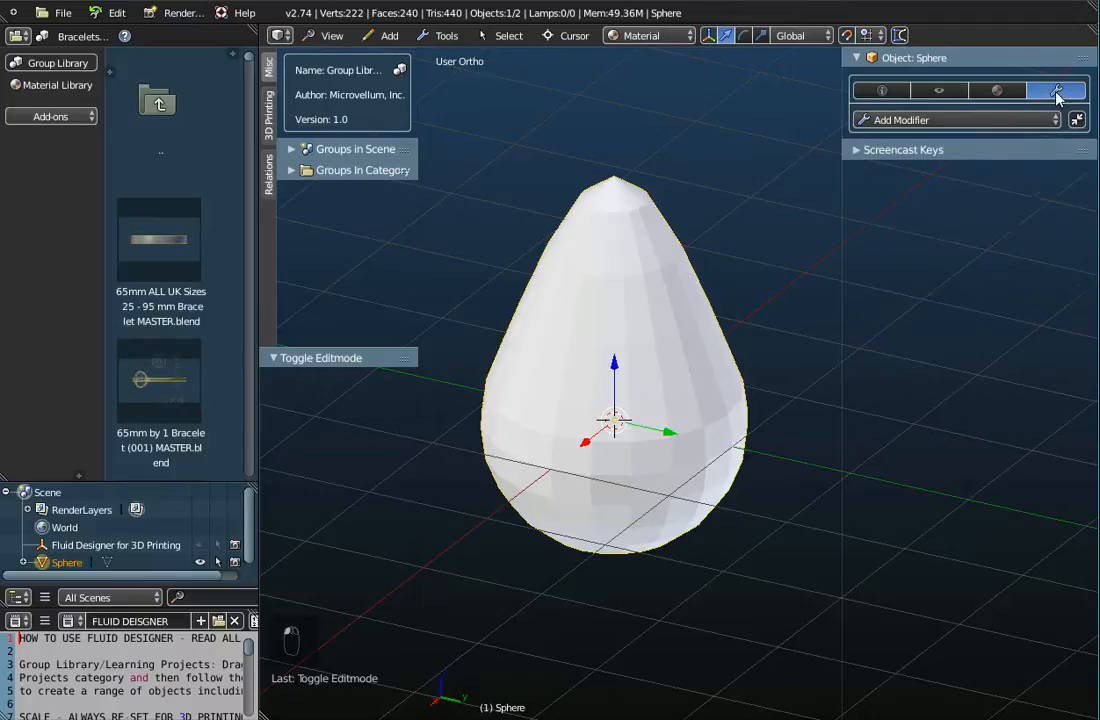
pyautogui.click(975, 120)
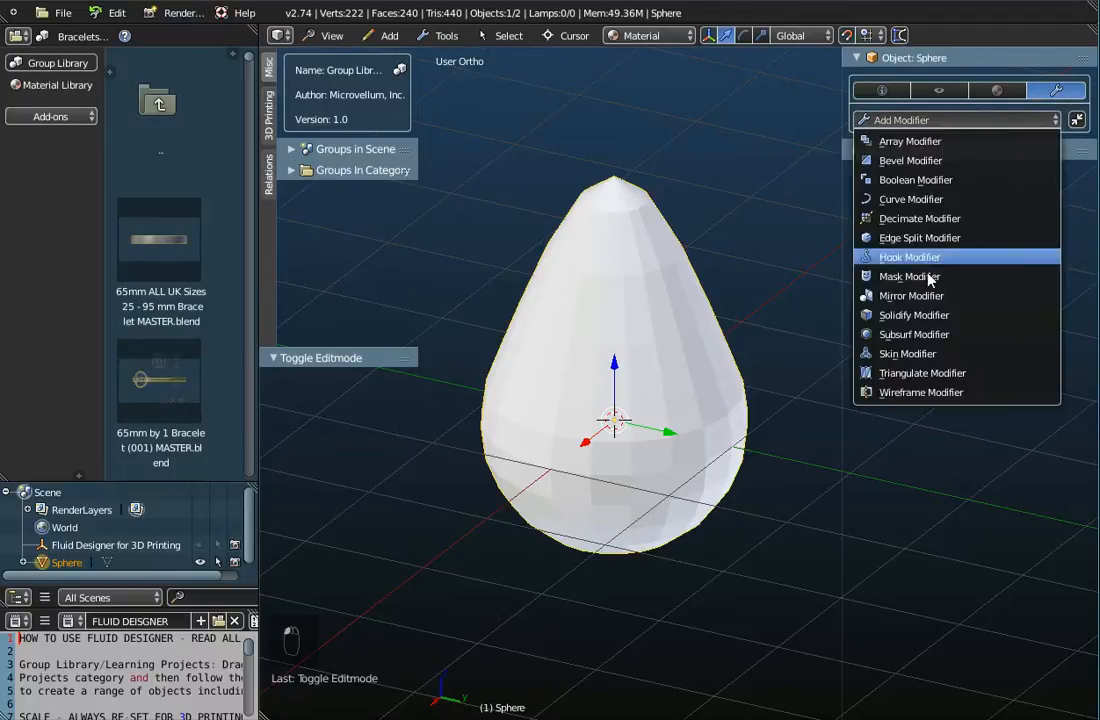
pyautogui.click(918, 336)
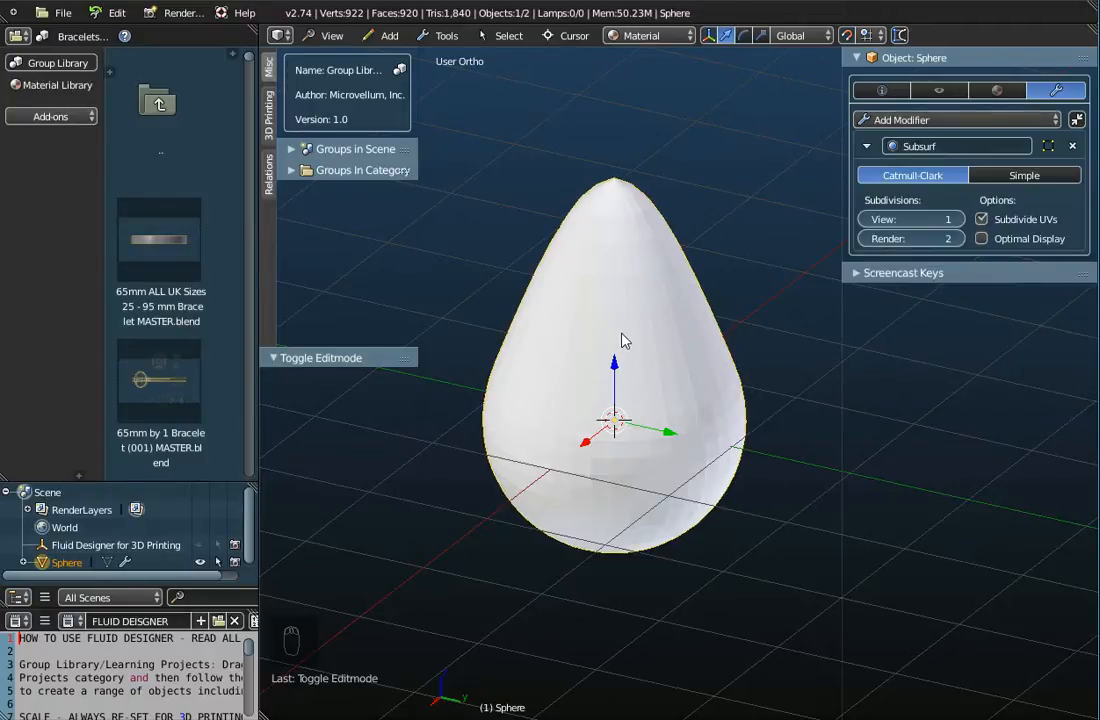
pyautogui.click(1073, 148)
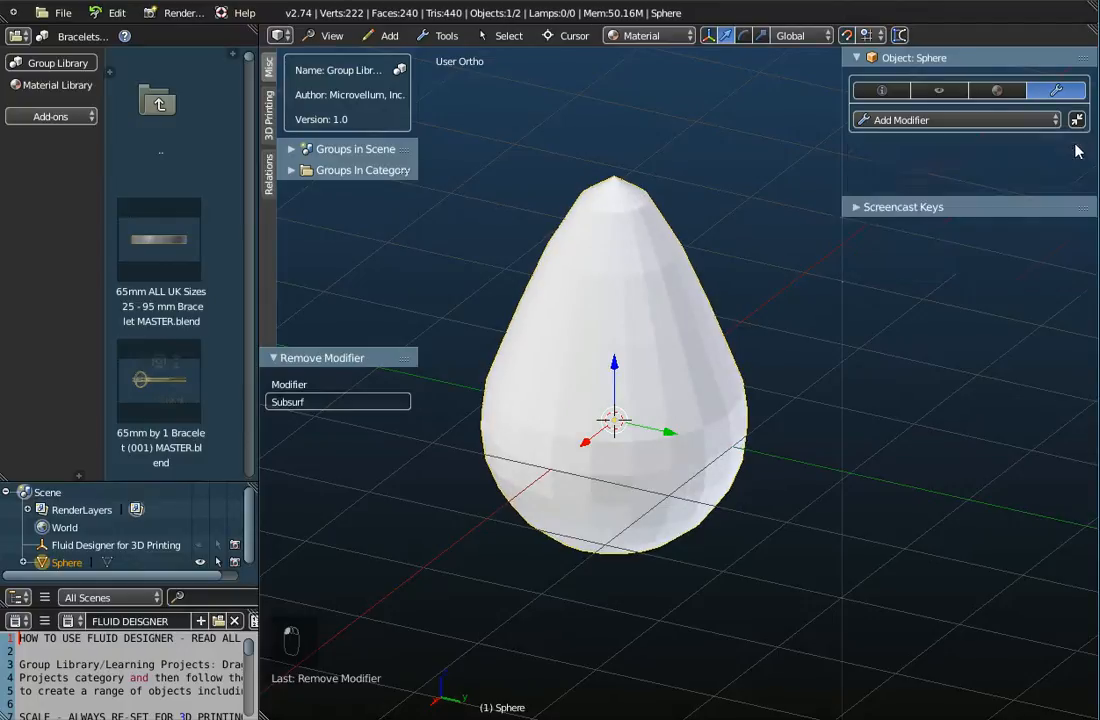
# Add a Subsurf modifier to the stretched sphere and compare its View subdivisions at 0 and 1, leaving them at 1
pyautogui.click(992, 121)
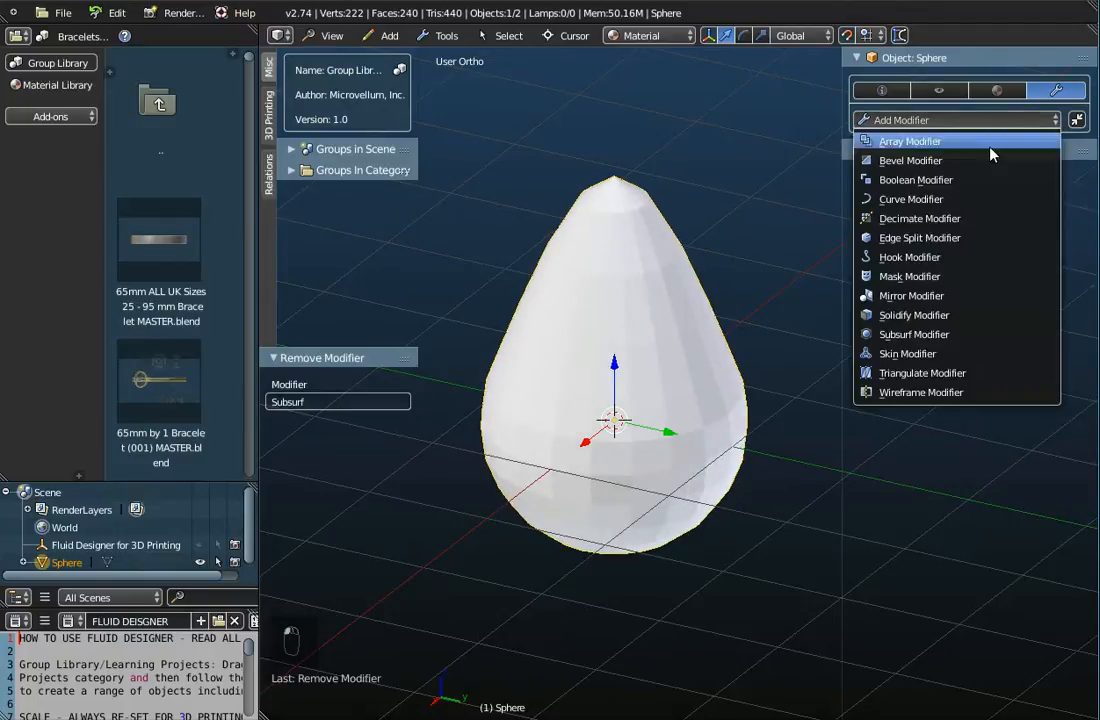
pyautogui.click(931, 335)
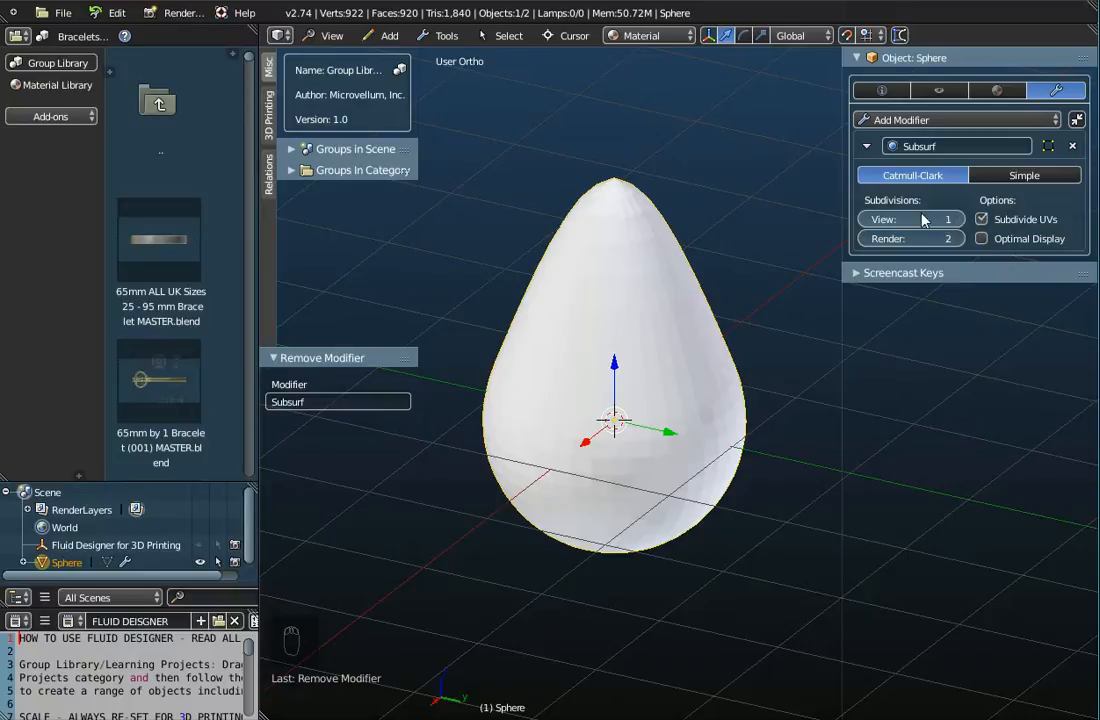
pyautogui.click(866, 222)
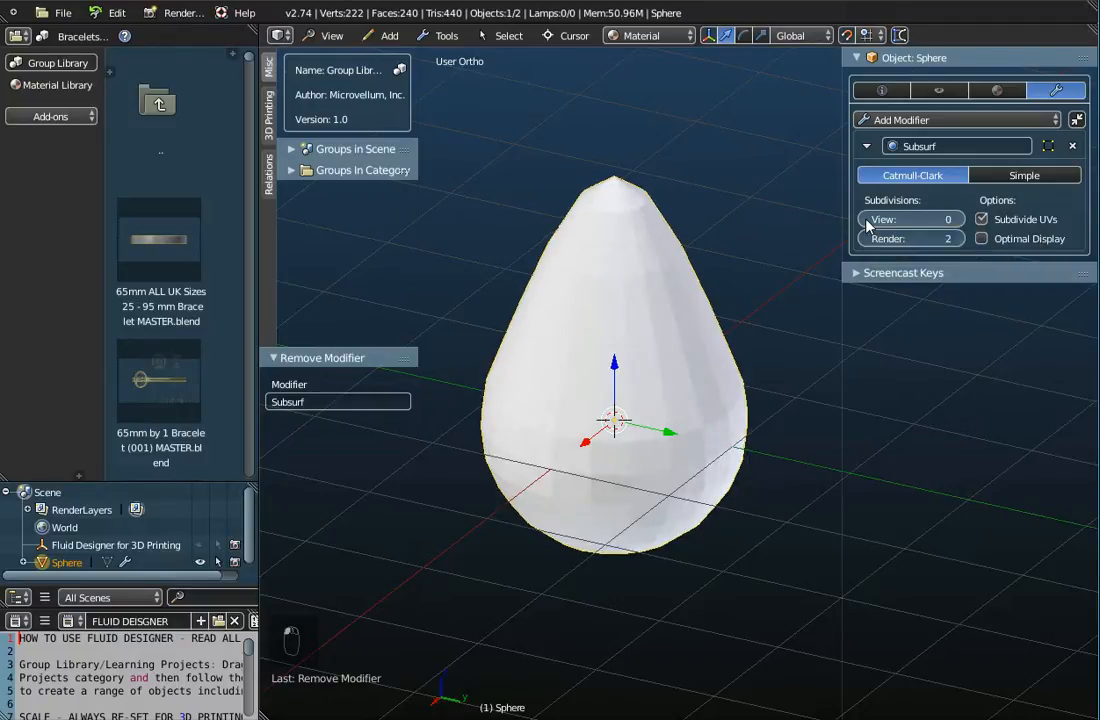
pyautogui.scroll(2, 621, 358)
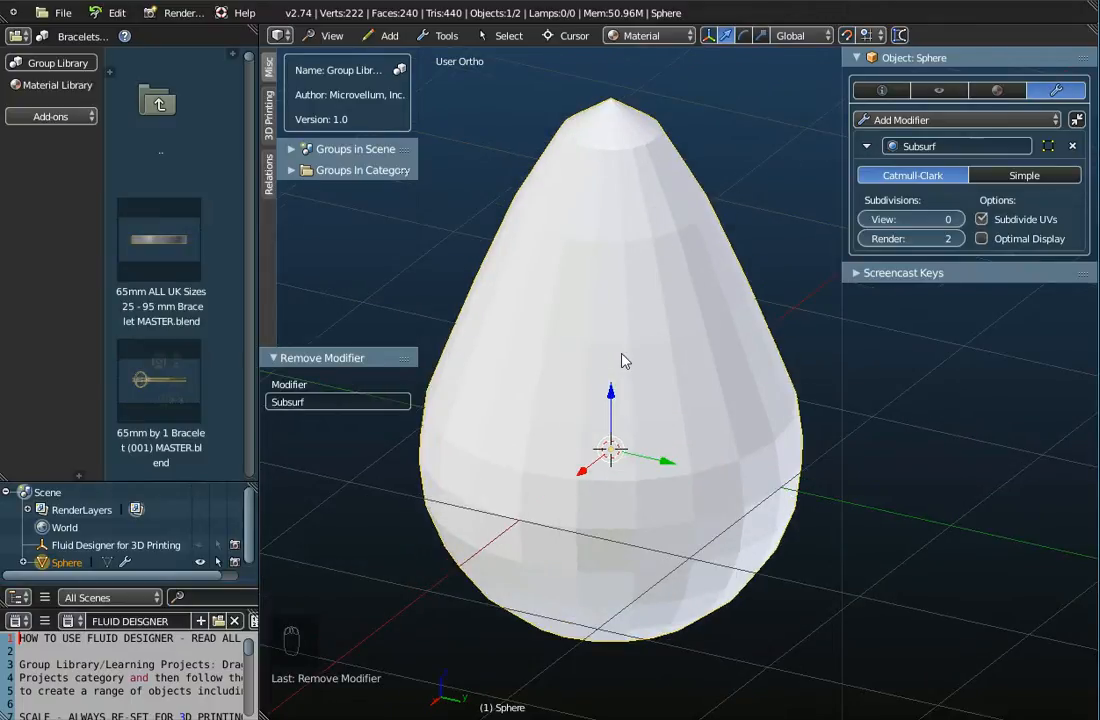
pyautogui.click(960, 219)
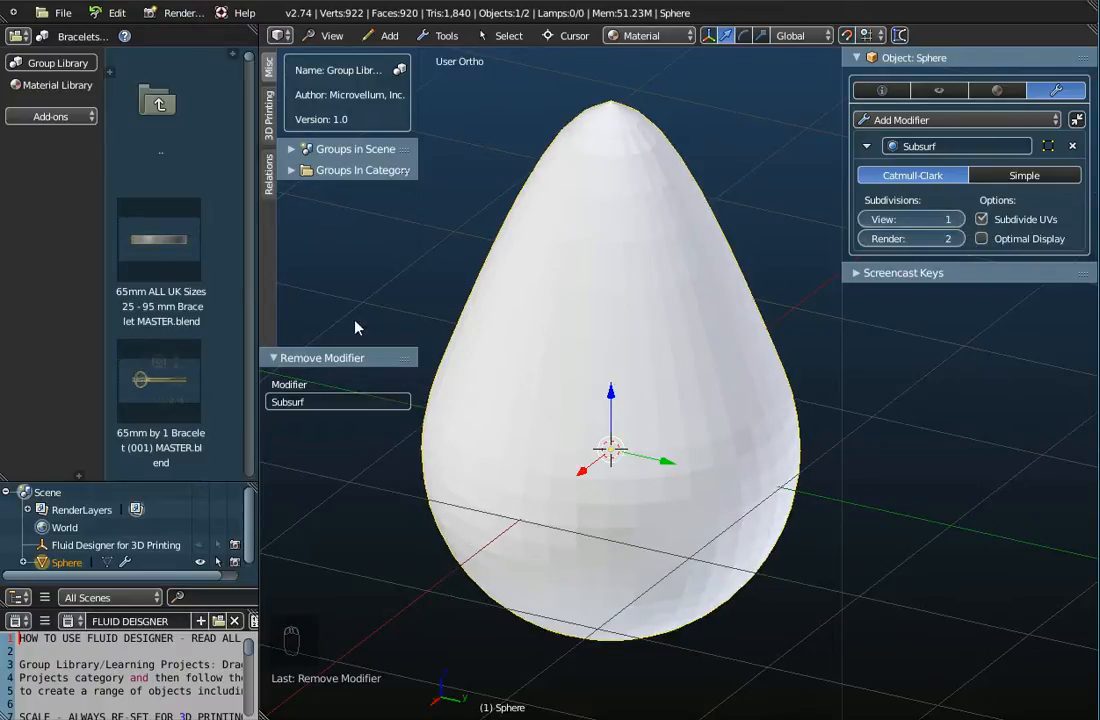
pyautogui.click(865, 219)
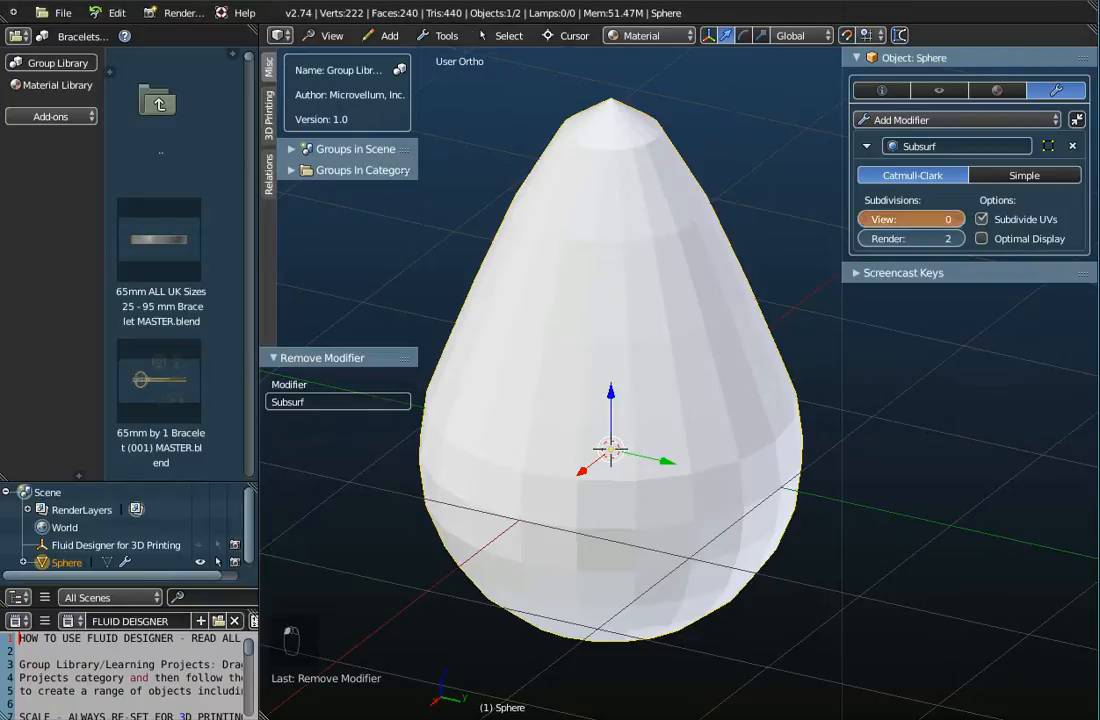
pyautogui.click(955, 220)
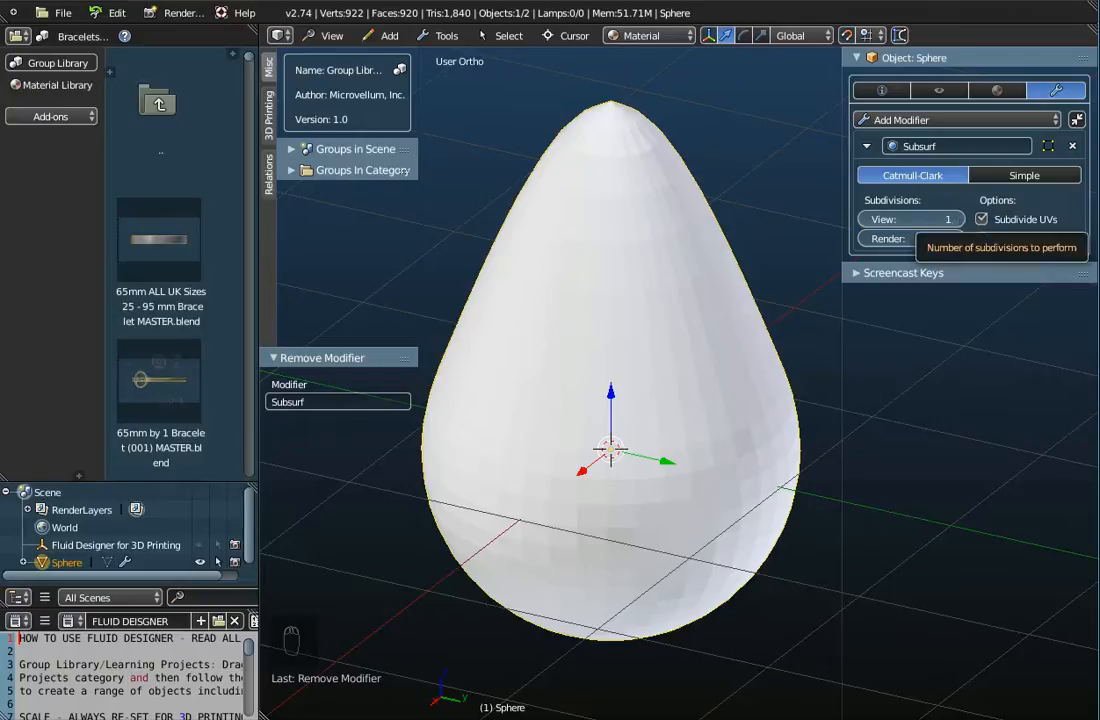
# Raise the Subsurf View subdivisions one level at a time to 5 and check the object's dimensions
pyautogui.click(957, 220)
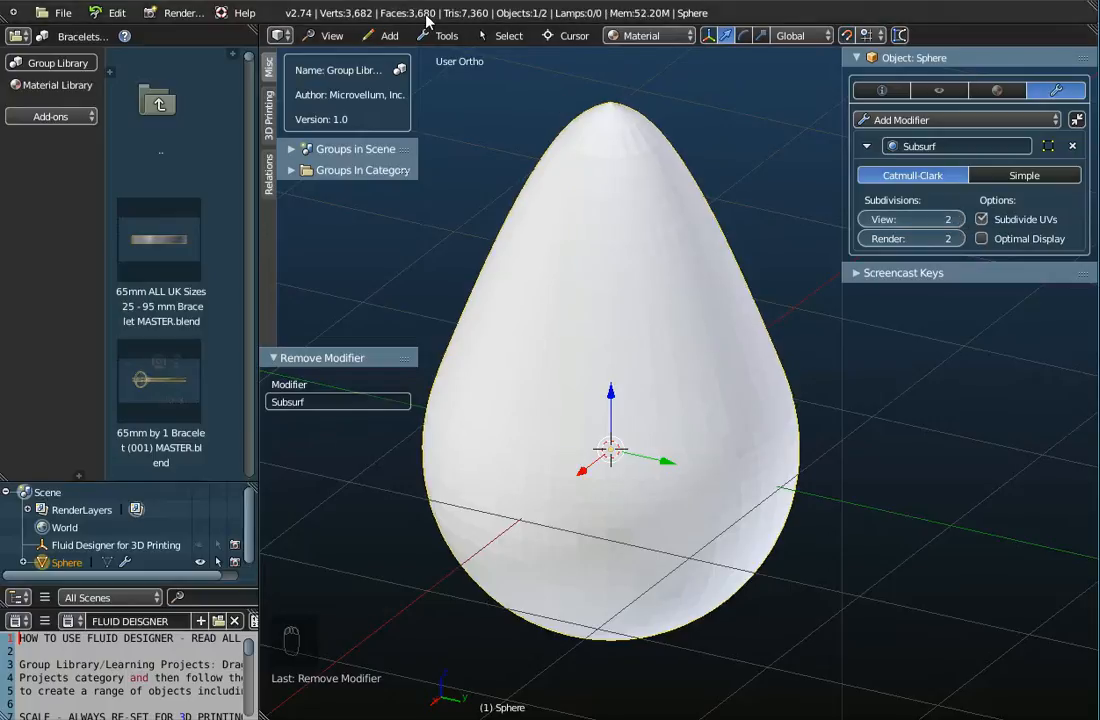
pyautogui.click(959, 220)
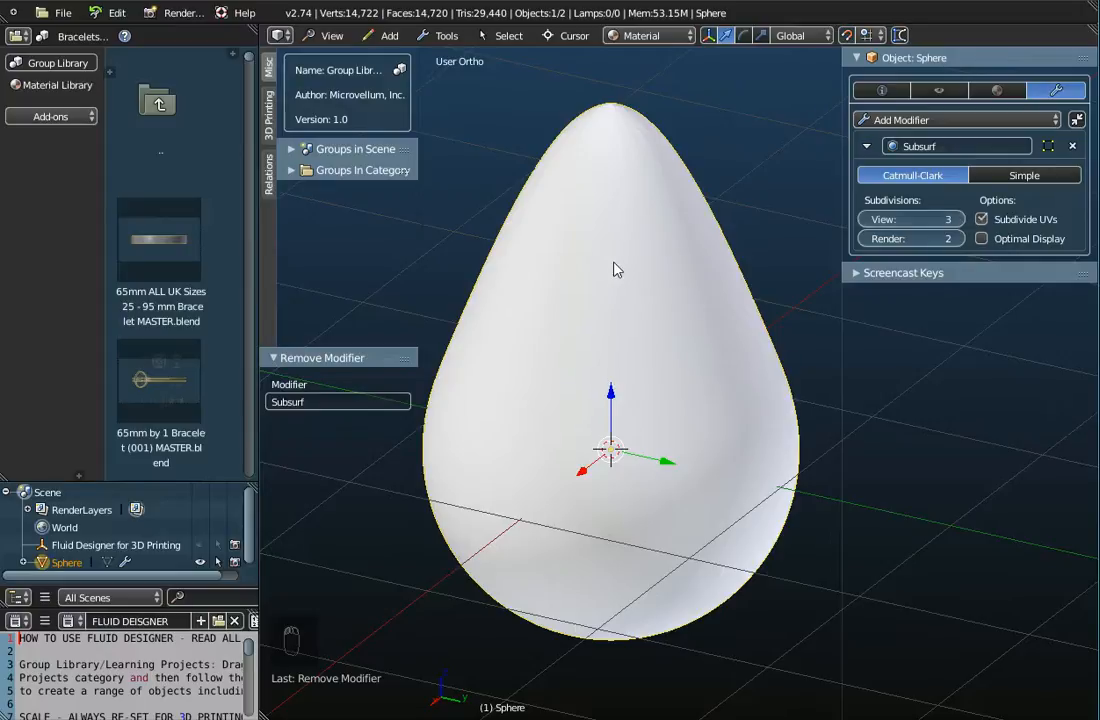
pyautogui.click(960, 220)
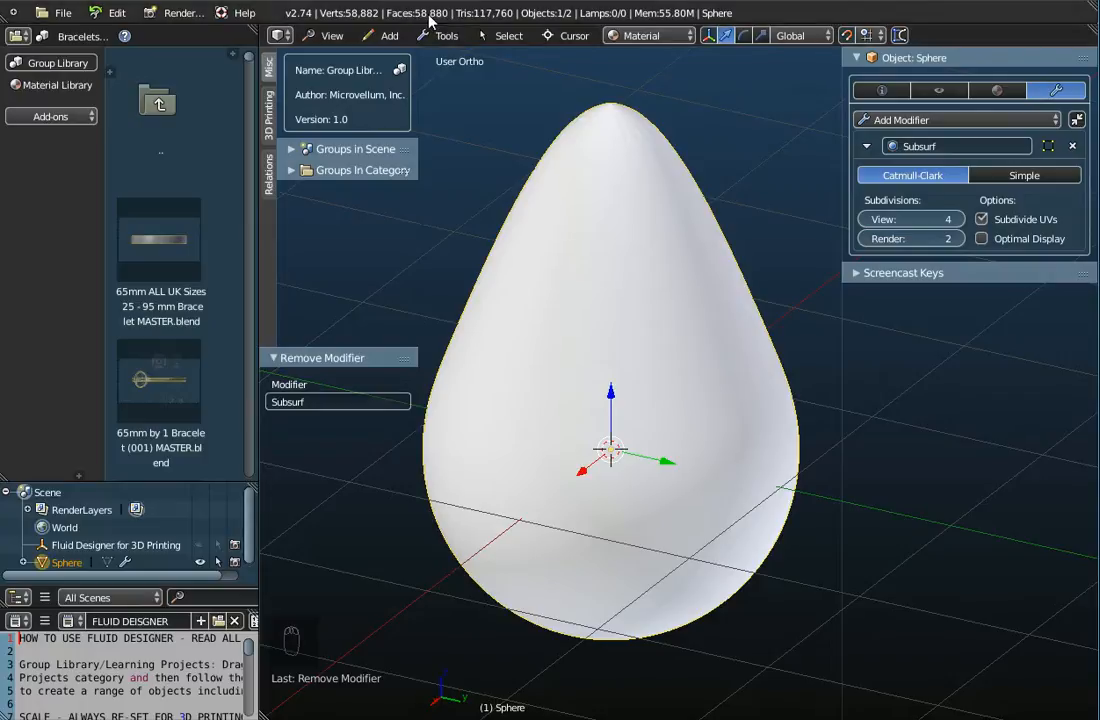
pyautogui.click(959, 222)
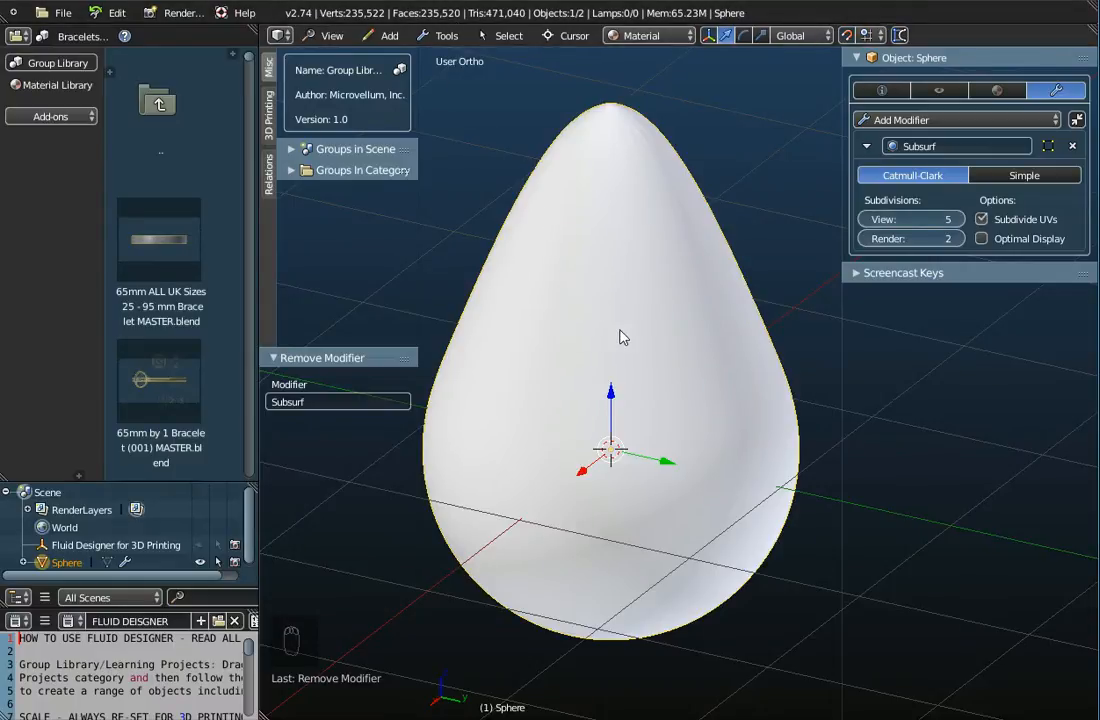
pyautogui.click(881, 90)
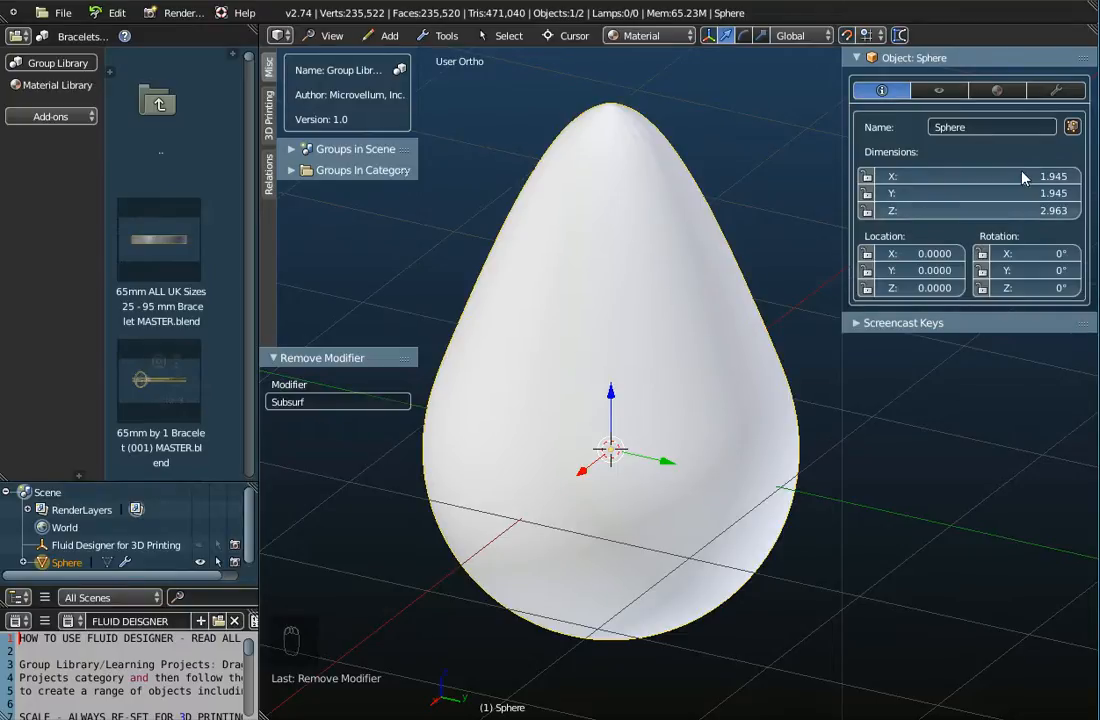
pyautogui.click(1055, 90)
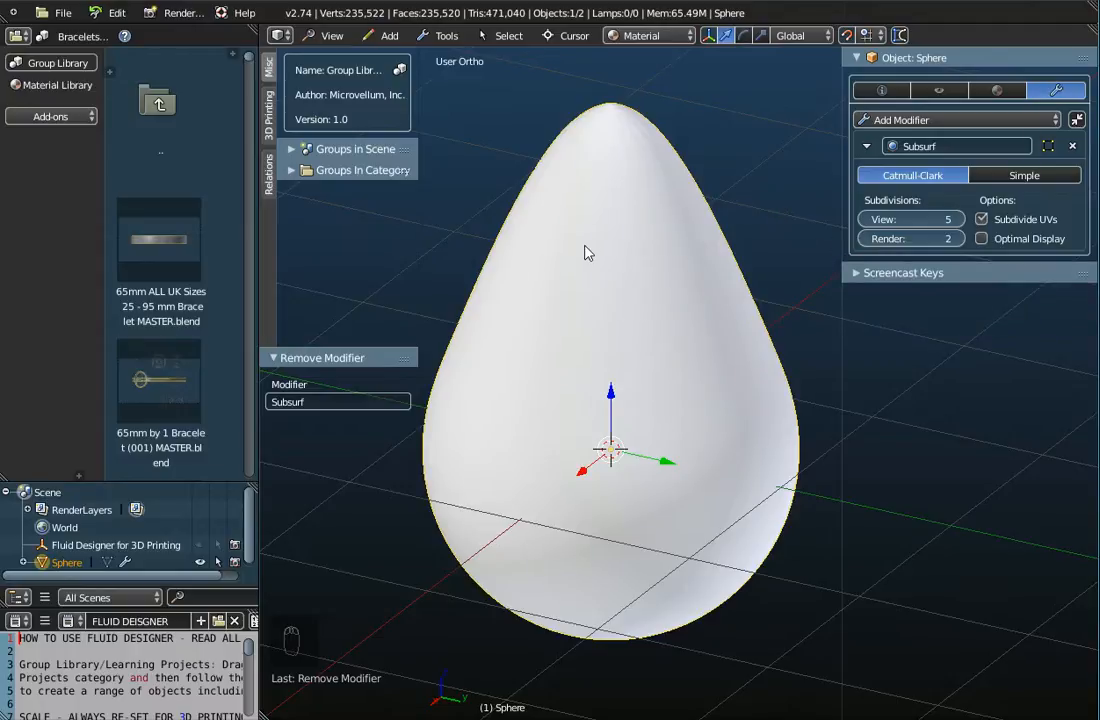
# Set the Subsurf View subdivisions to 3 and compare the object in edit mode and object mode
pyautogui.click(862, 221)
pyautogui.click(866, 221)
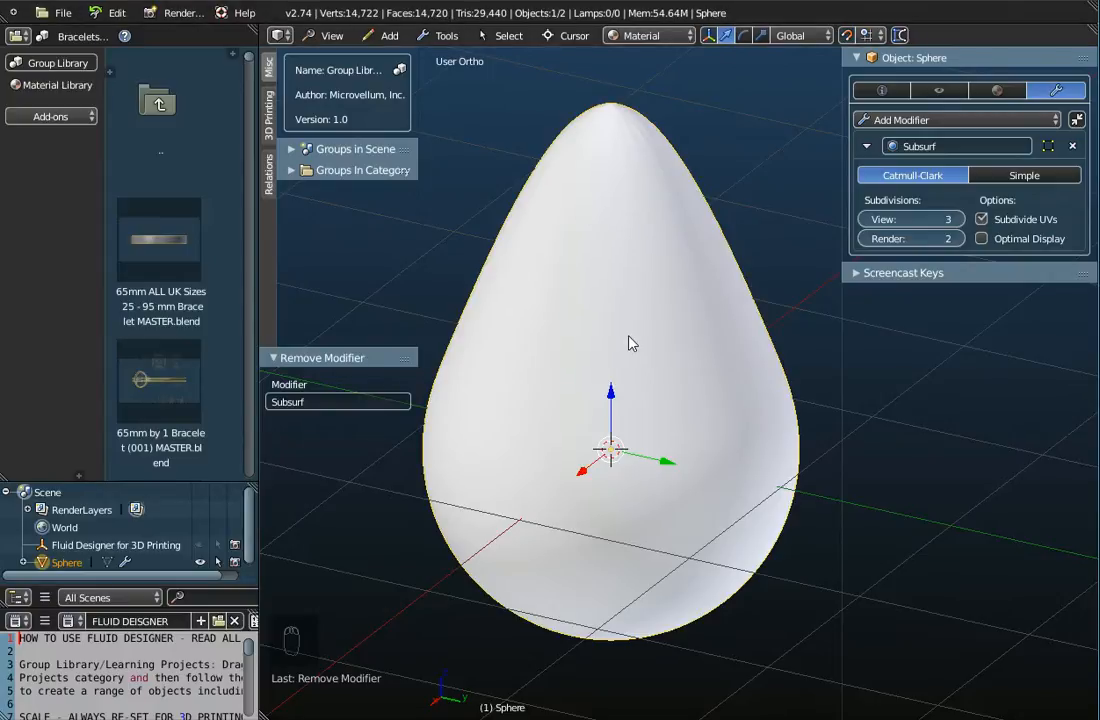
pyautogui.press('Tab')
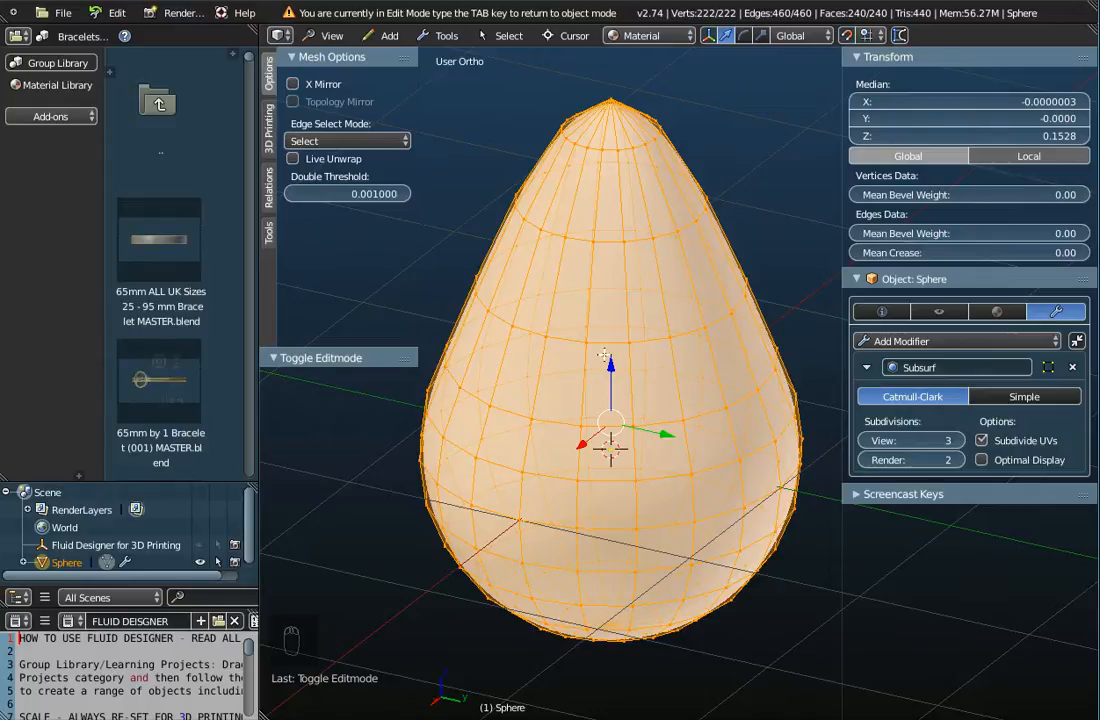
pyautogui.press('Tab')
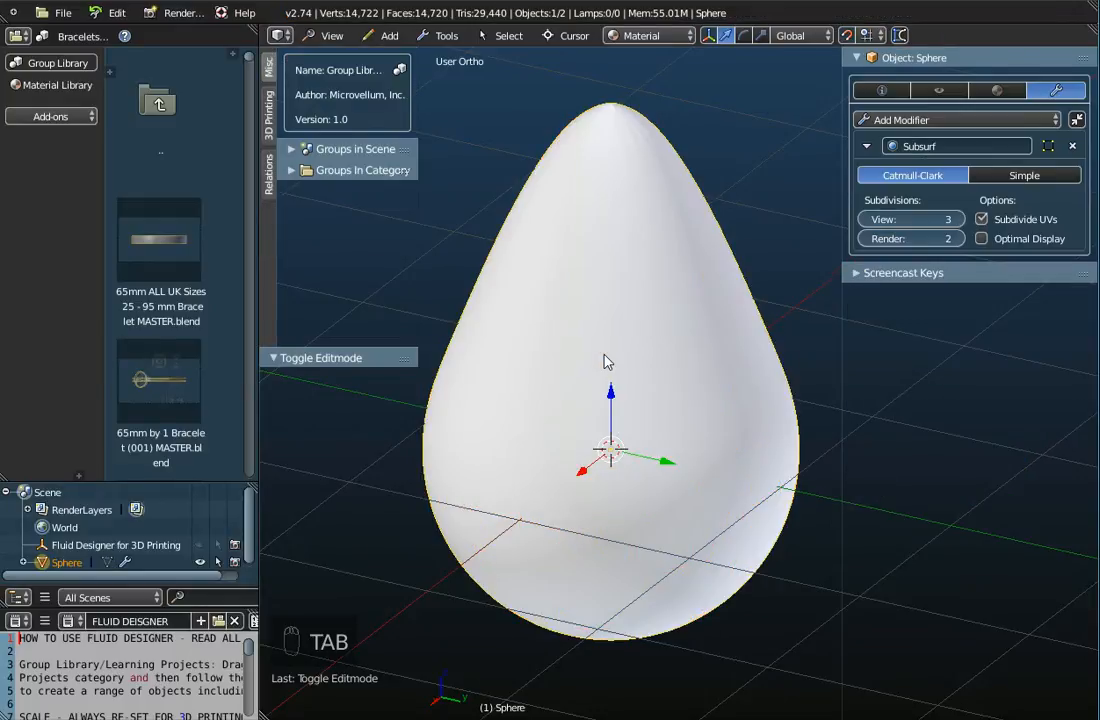
pyautogui.press('Tab')
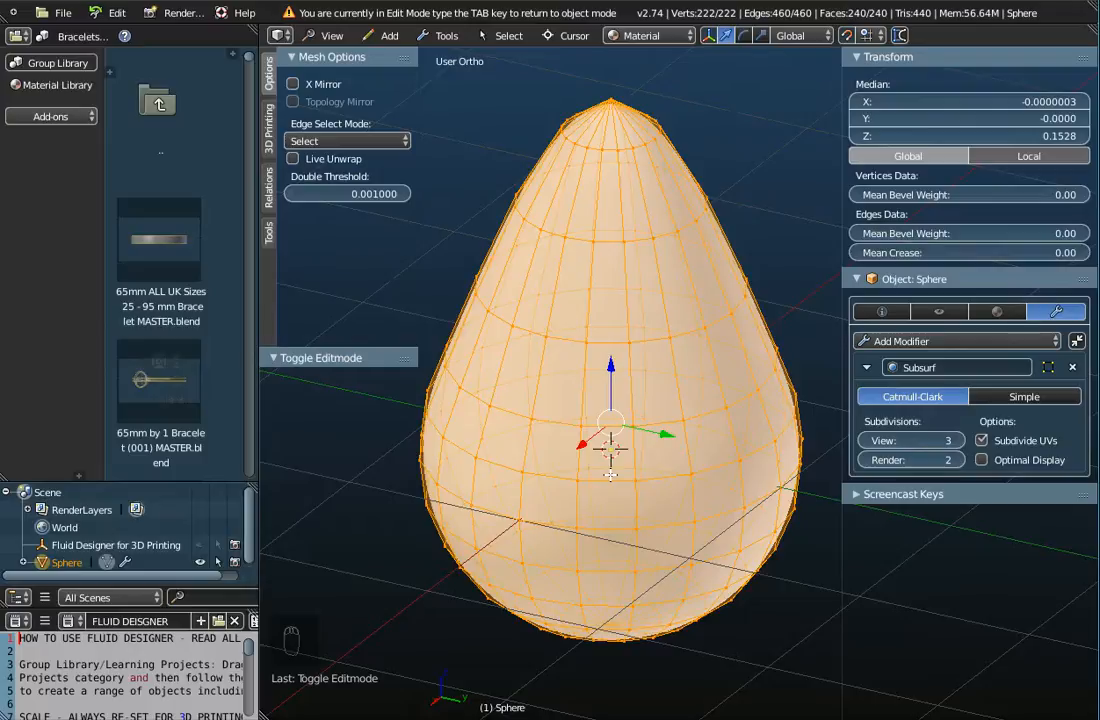
pyautogui.press('Tab')
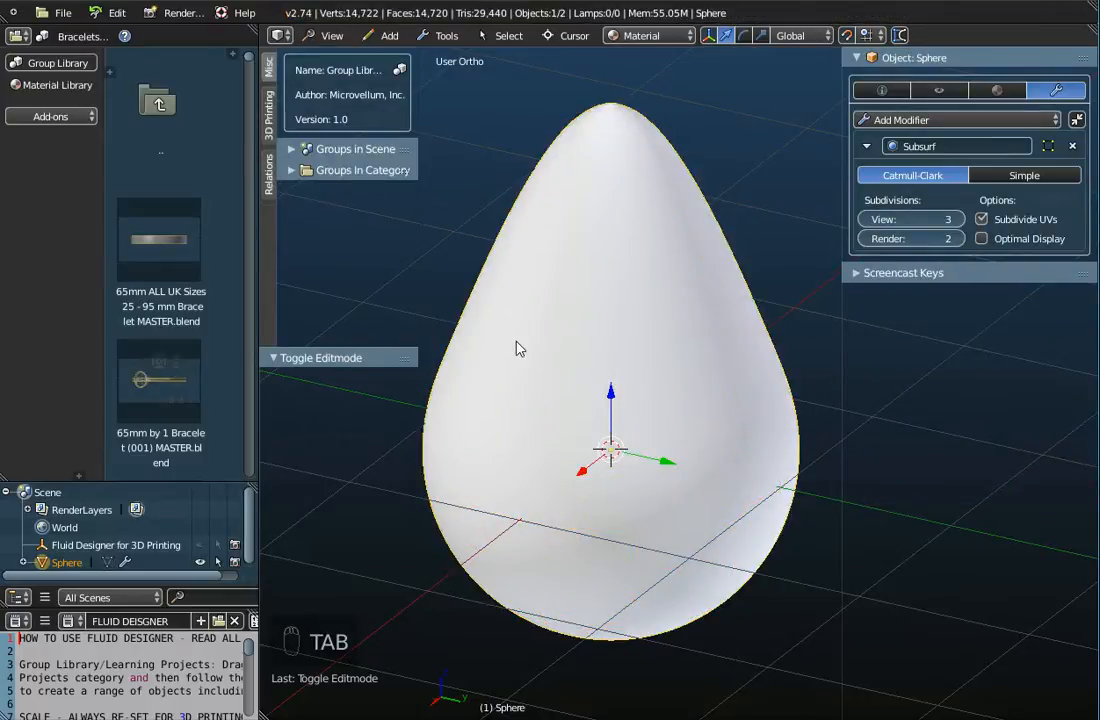
# Hide the tool shelf and apply the Subsurf result by using Convert to Mesh on the sphere
pyautogui.press('t')
pyautogui.press('t')
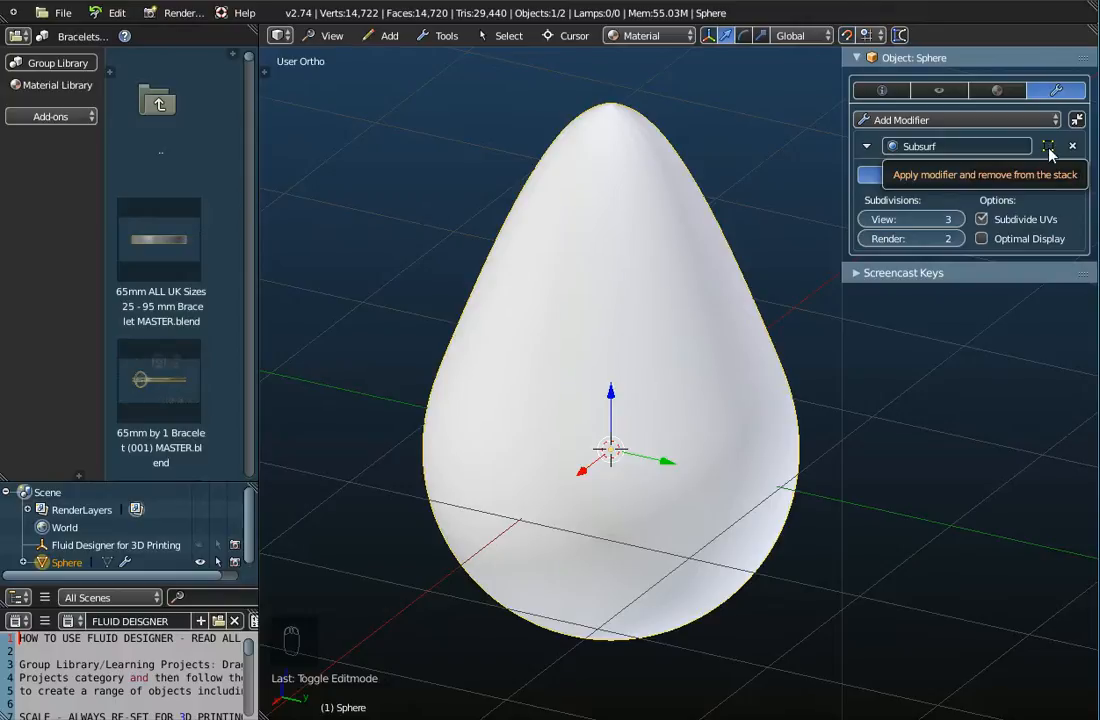
pyautogui.click(446, 36)
pyautogui.moveTo(449, 60)
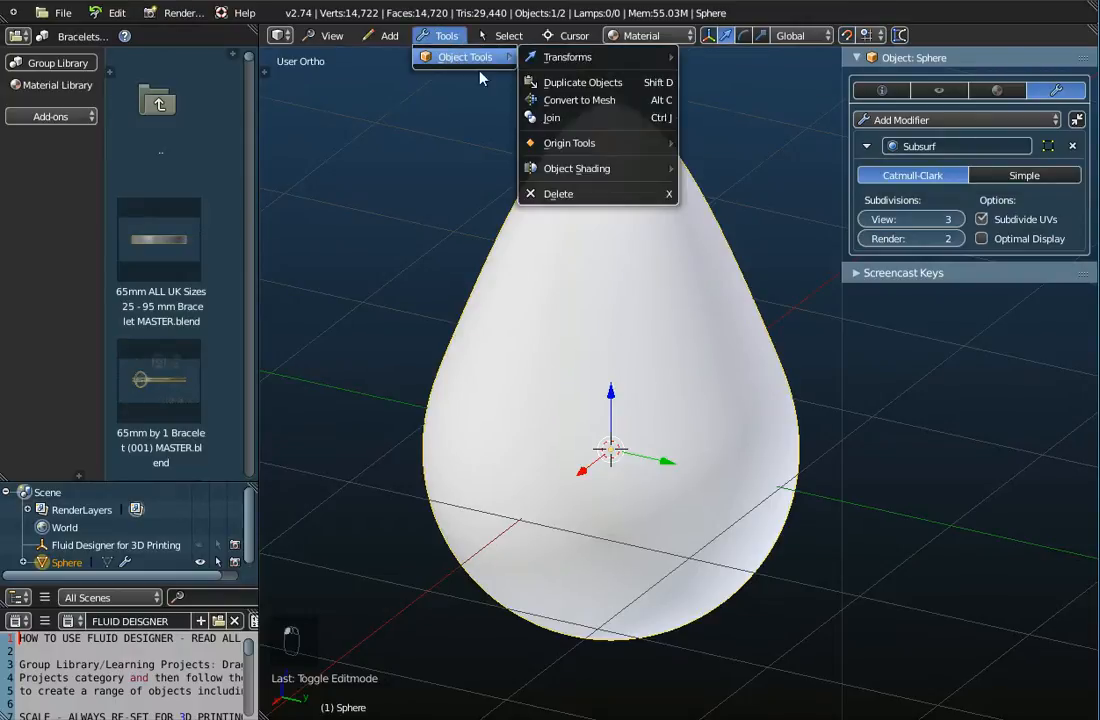
pyautogui.click(578, 101)
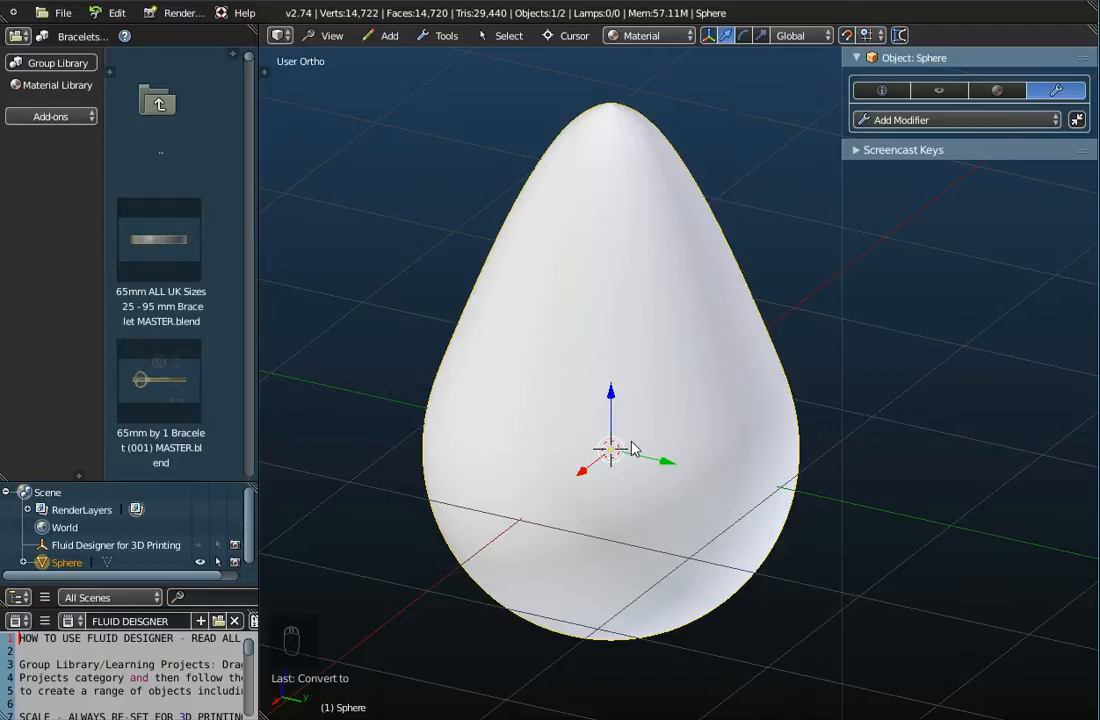
# Enter edit mode on the converted sphere and examine its dense vertex grid up close
pyautogui.press('Tab')
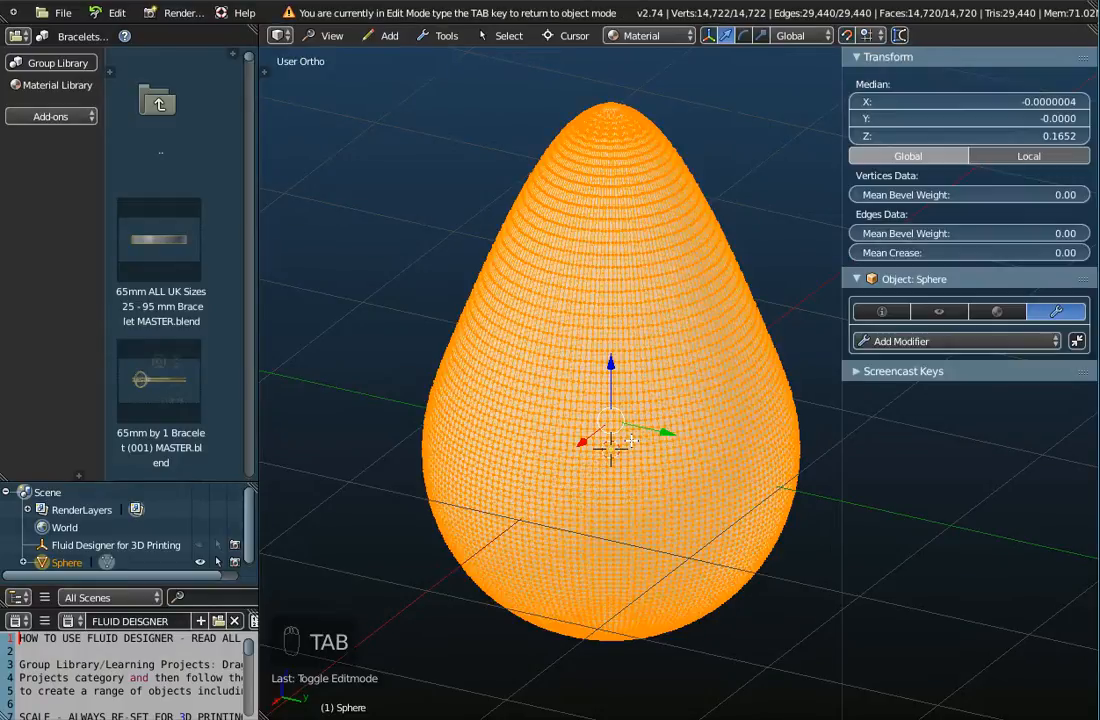
pyautogui.scroll(5, 631, 349)
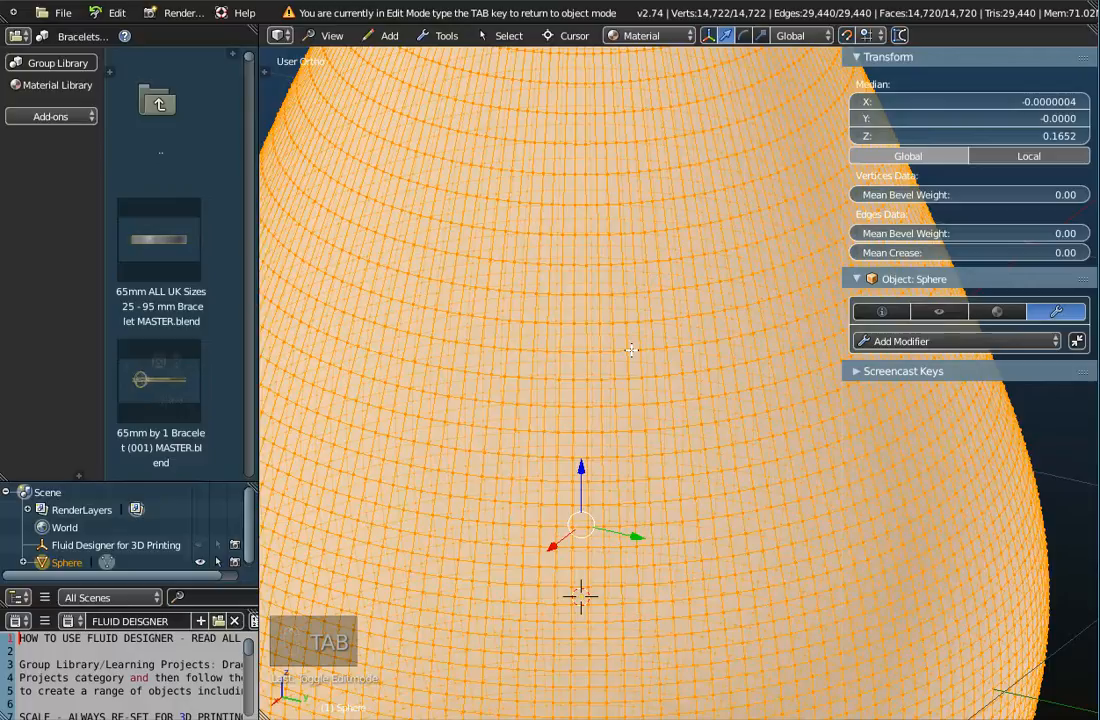
pyautogui.scroll(3, 631, 349)
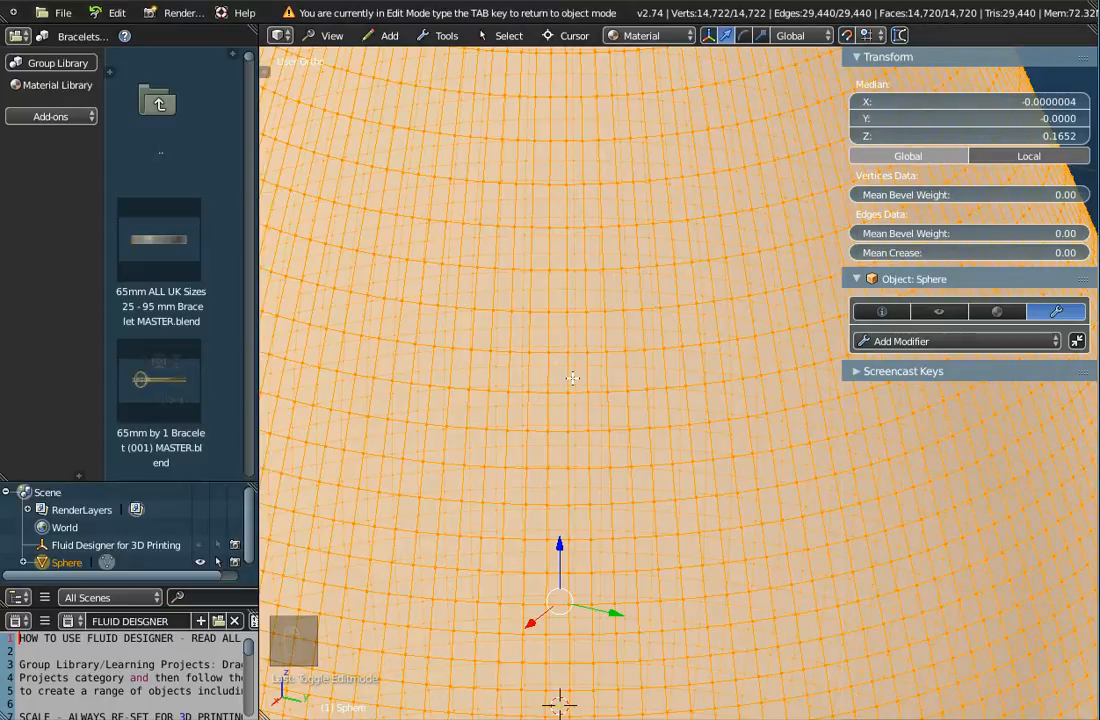
pyautogui.scroll(8, 572, 377)
pyautogui.scroll(-10, 572, 377)
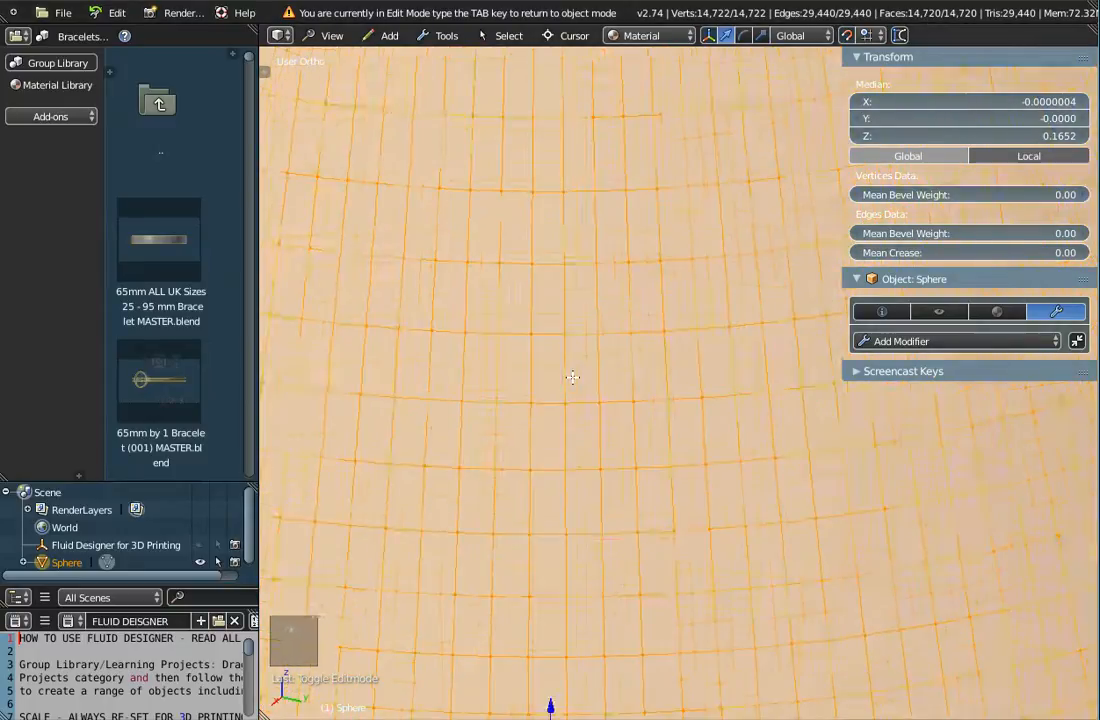
# Examine the converted sphere's dense edge grid in edit mode, both close up and as a whole
pyautogui.scroll(-4, 572, 377)
pyautogui.scroll(4, 578, 373)
pyautogui.scroll(2, 578, 373)
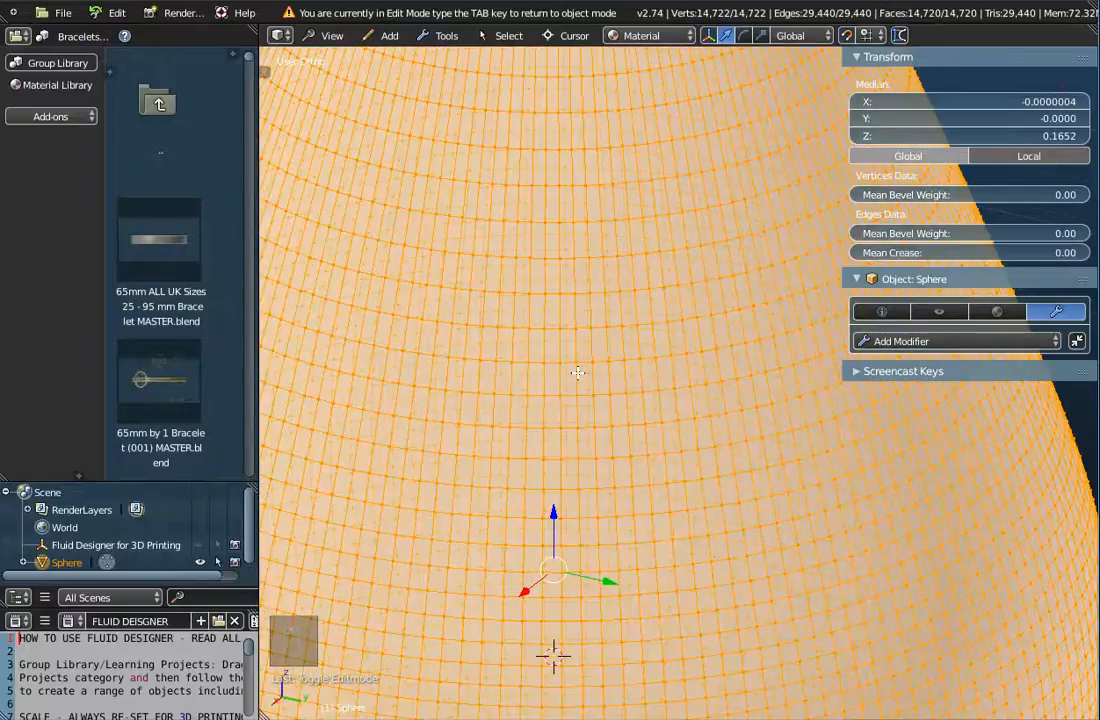
pyautogui.scroll(-6, 578, 373)
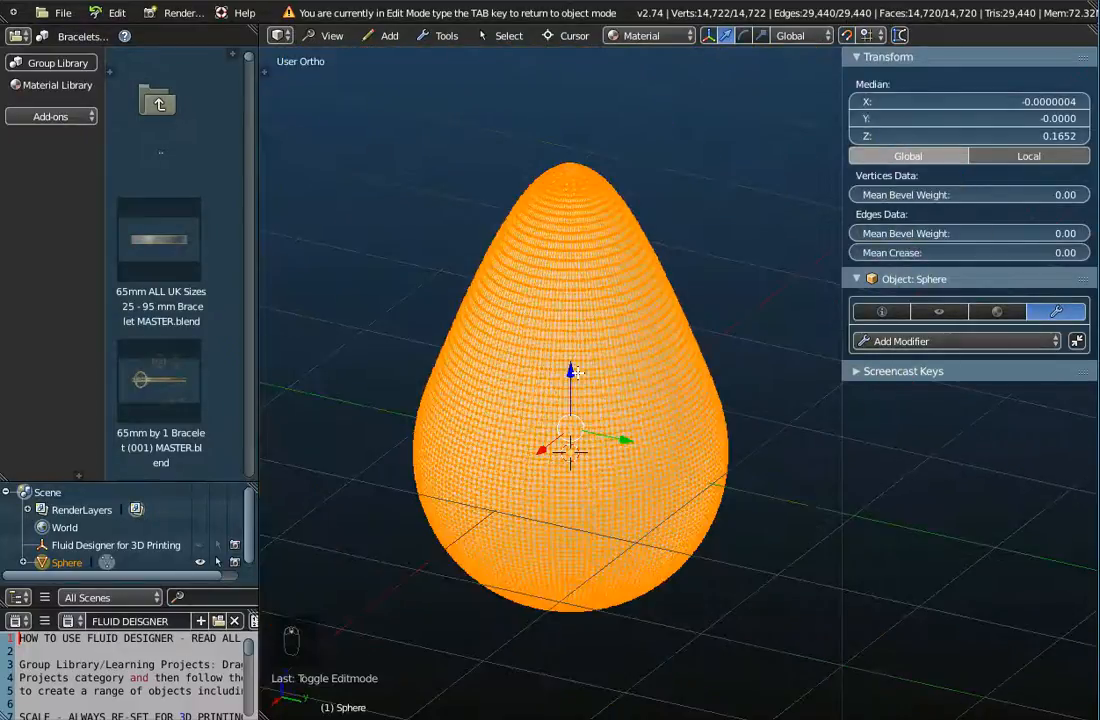
pyautogui.scroll(3, 581, 370)
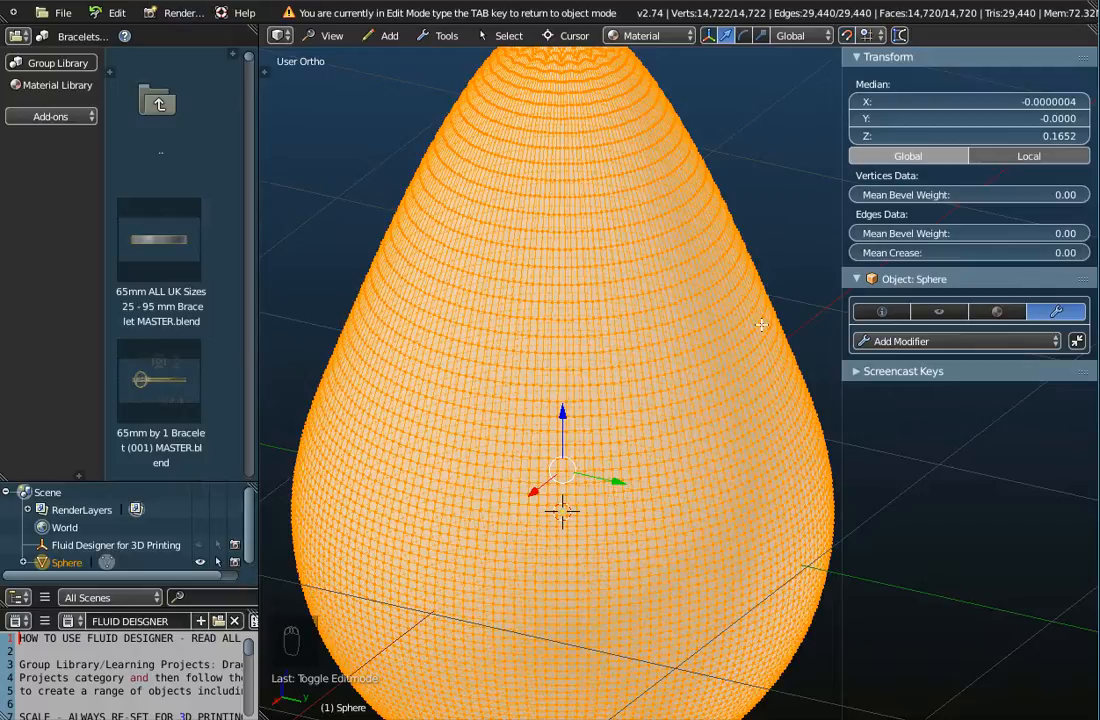
pyautogui.press('w')
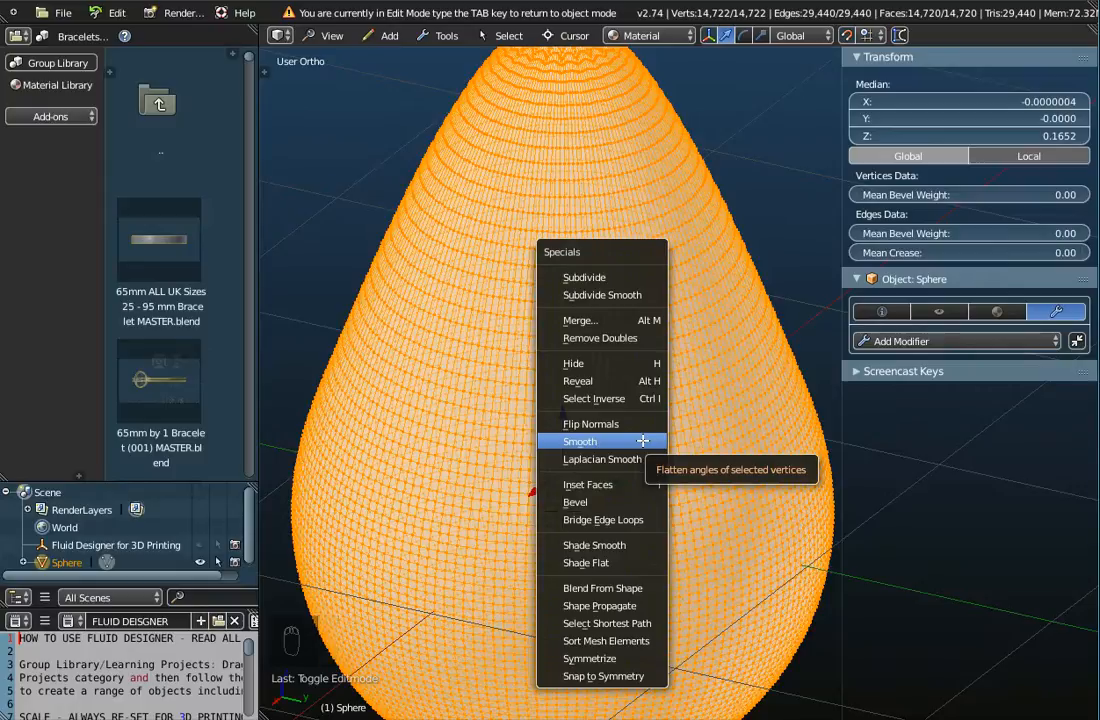
pyautogui.click(644, 441)
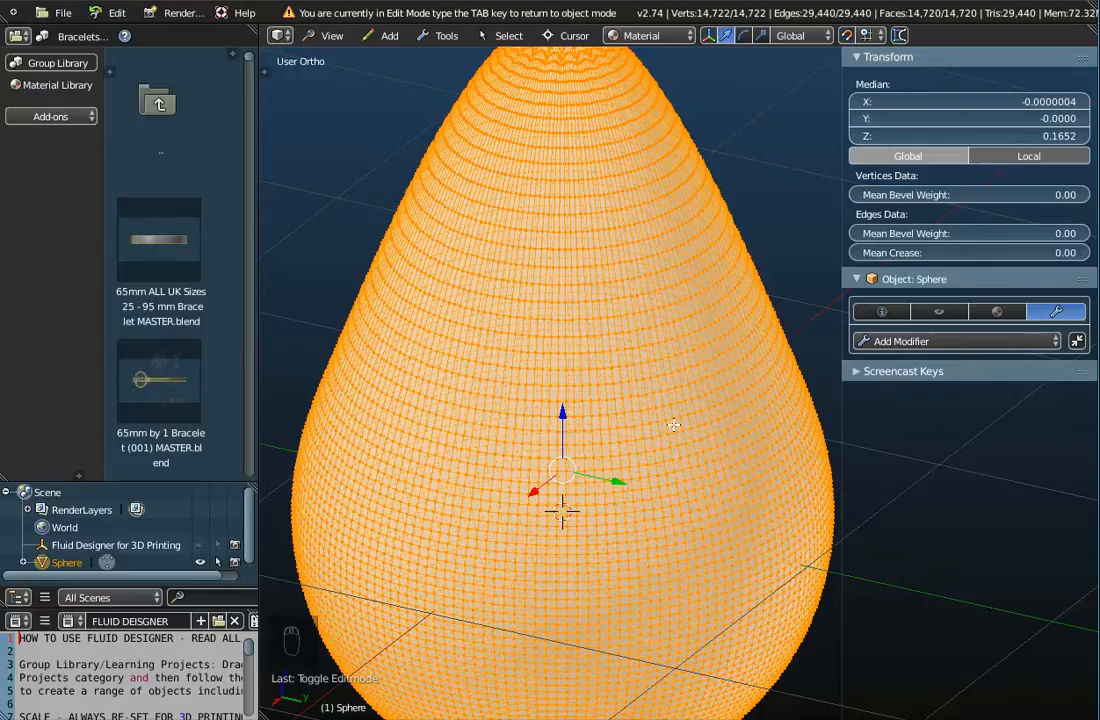
pyautogui.press('w')
# Return to object mode, show the sphere's dimensions and inspect its smooth egg-shaped surface from near and far
pyautogui.scroll(-2, 712, 497)
pyautogui.press('Tab')
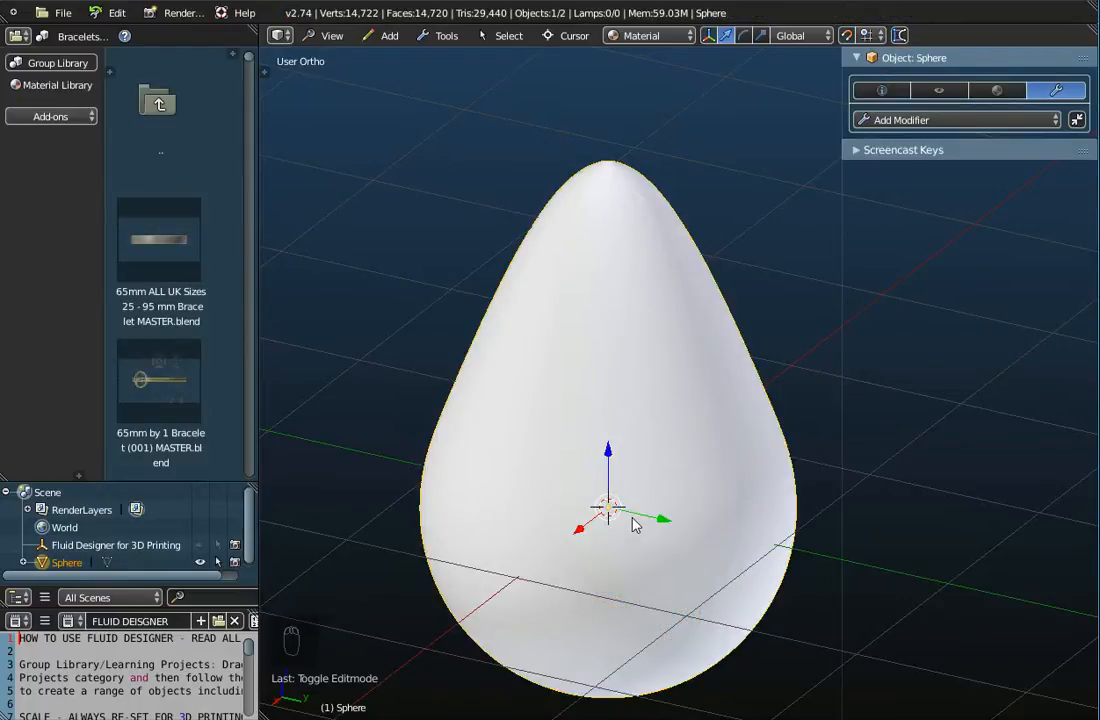
pyautogui.scroll(3, 632, 524)
pyautogui.scroll(-2, 632, 524)
pyautogui.scroll(-5, 632, 524)
pyautogui.click(882, 90)
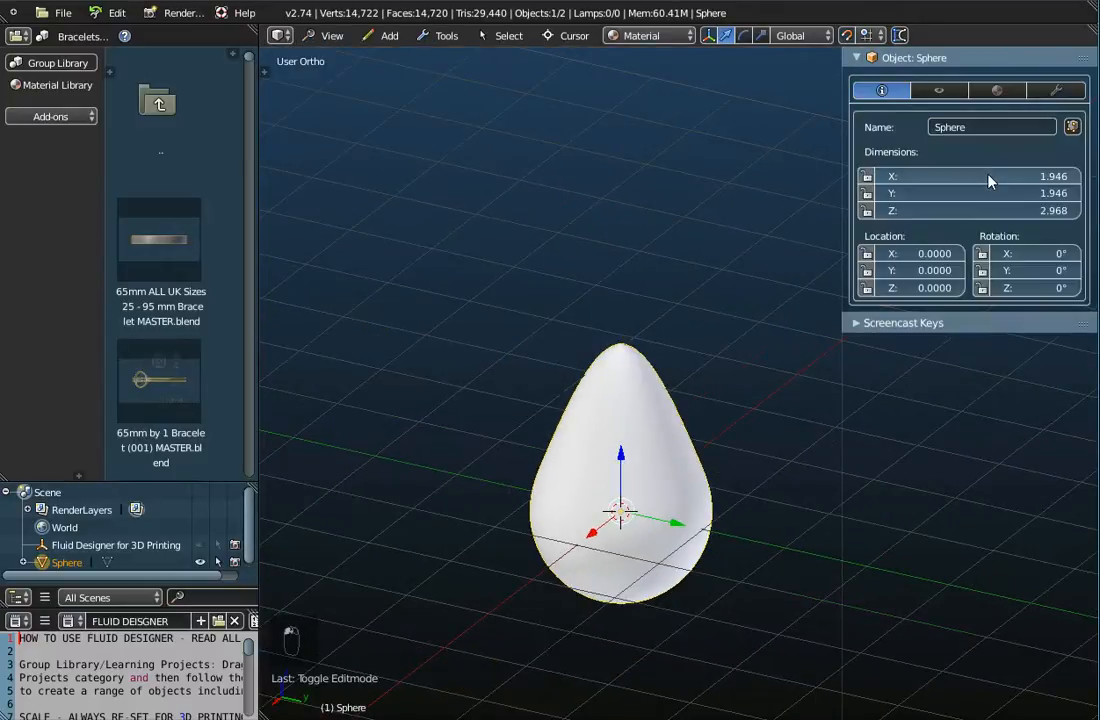
pyautogui.scroll(-4, 663, 476)
pyautogui.scroll(-3, 663, 476)
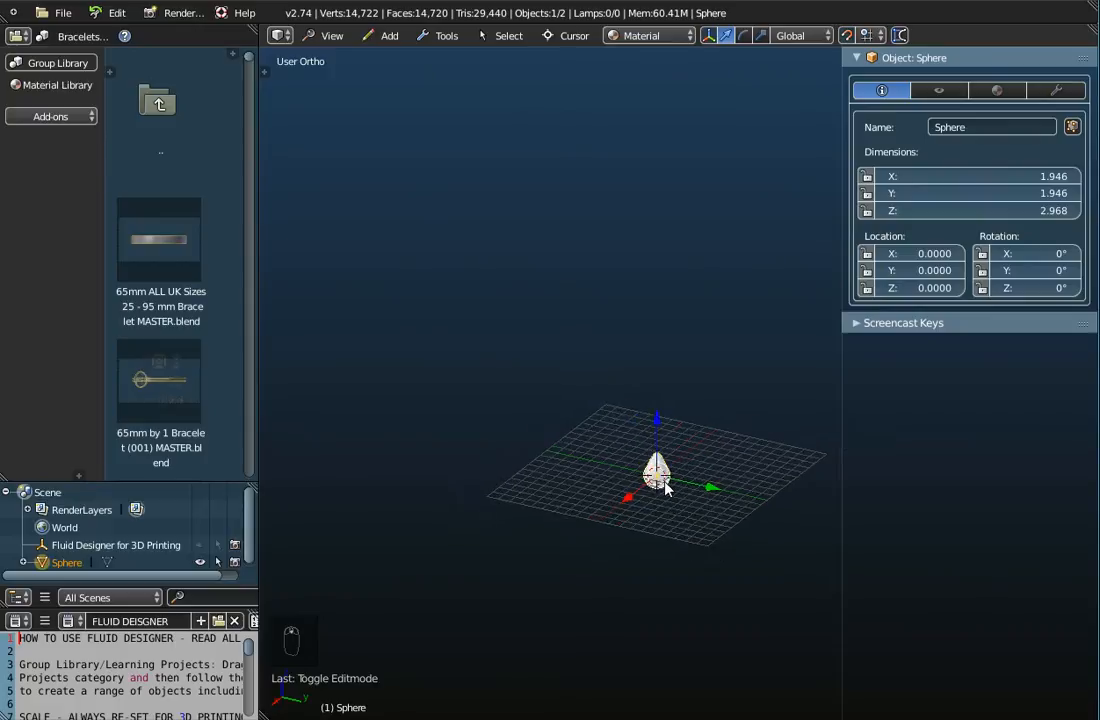
pyautogui.scroll(12, 665, 487)
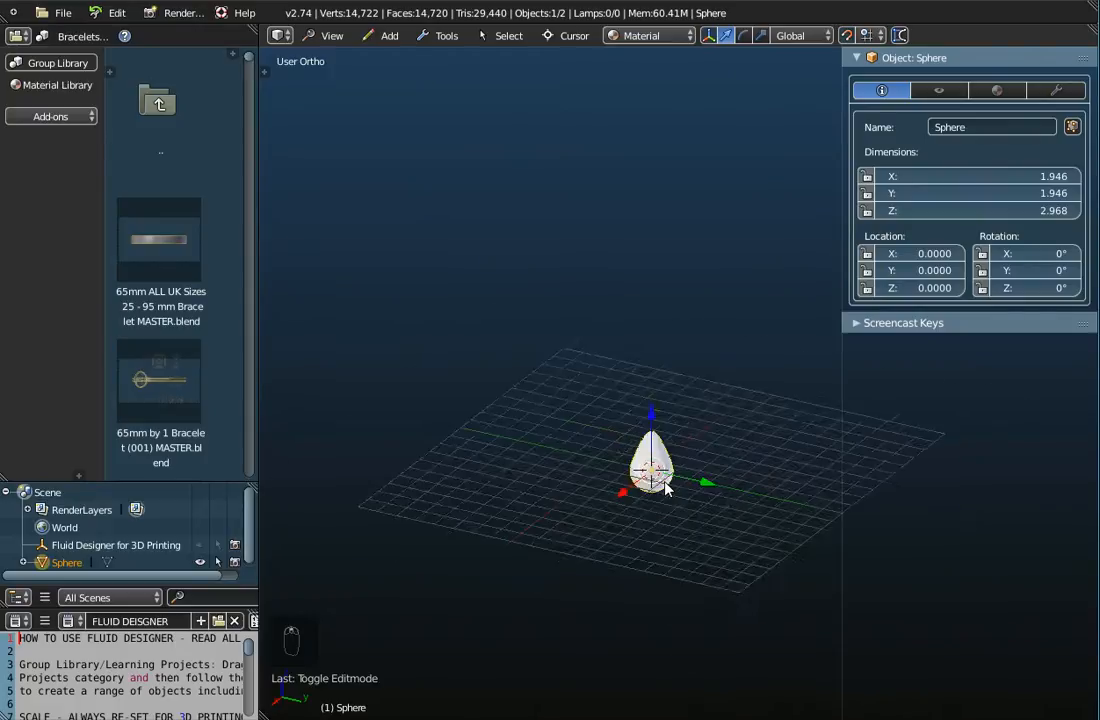
pyautogui.scroll(2, 598, 335)
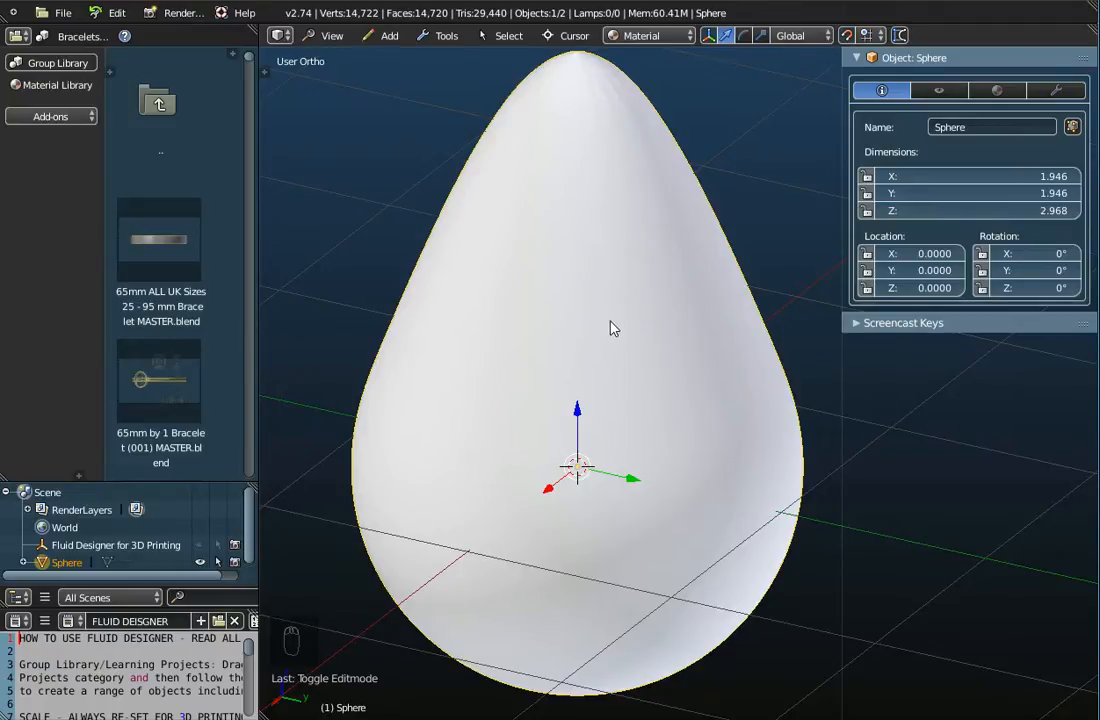
pyautogui.scroll(-3, 613, 328)
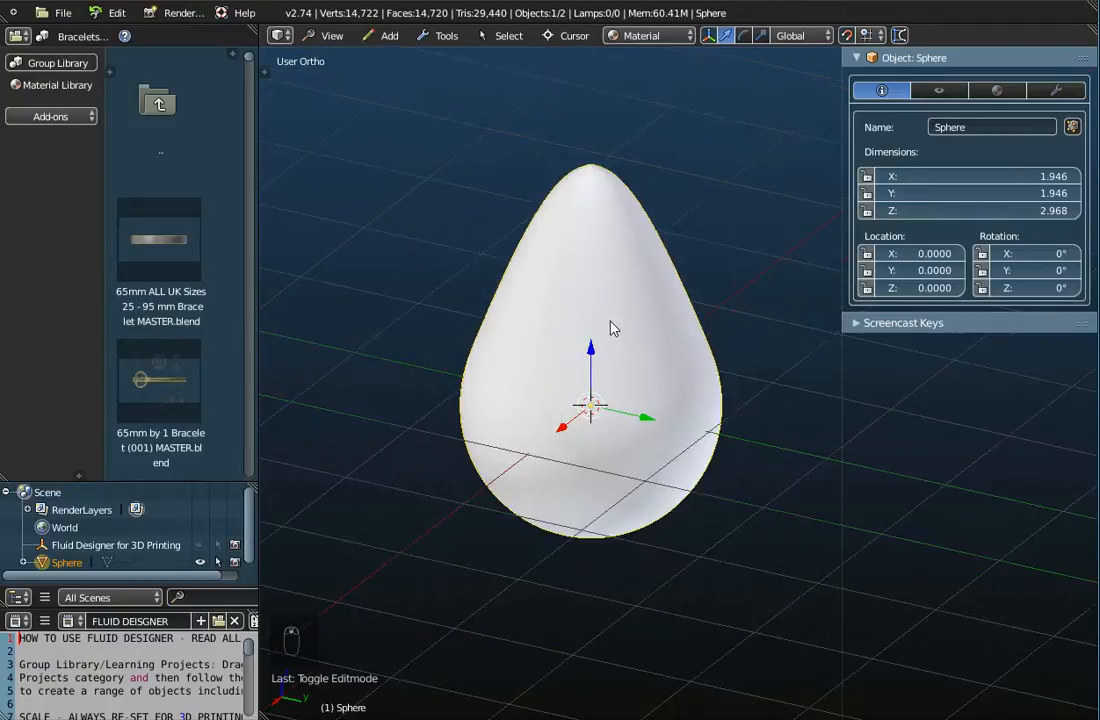